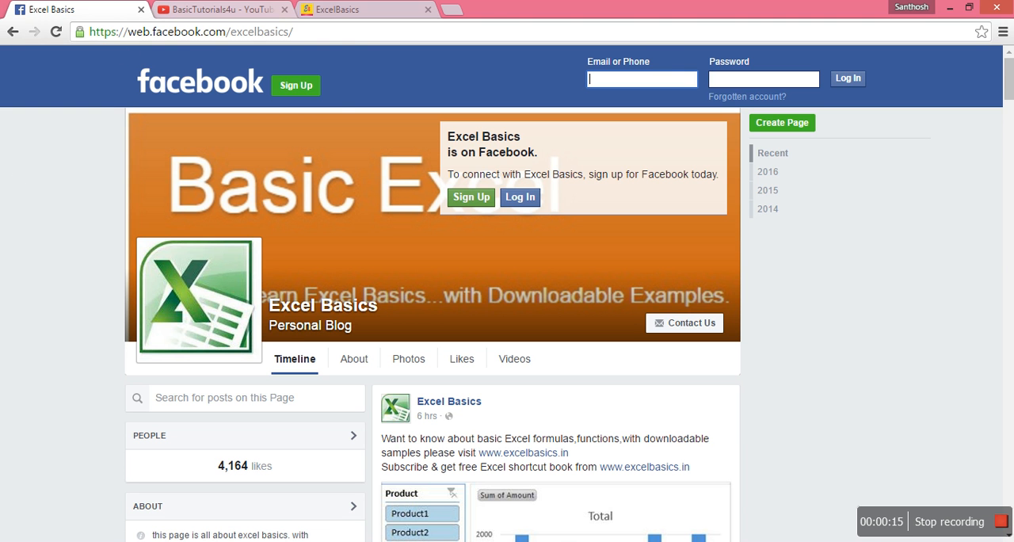
# - View the ExcelBasics website and switch to the Sample Sheet workbook in Excel
pyautogui.click(412, 10)
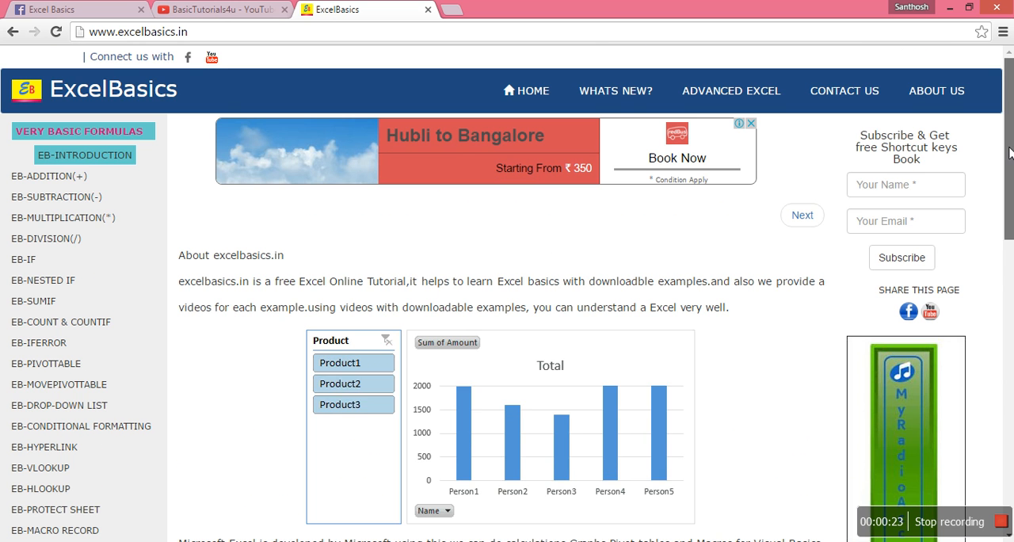
pyautogui.click(950, 7)
pyautogui.hotkey('alt', 'Tab')
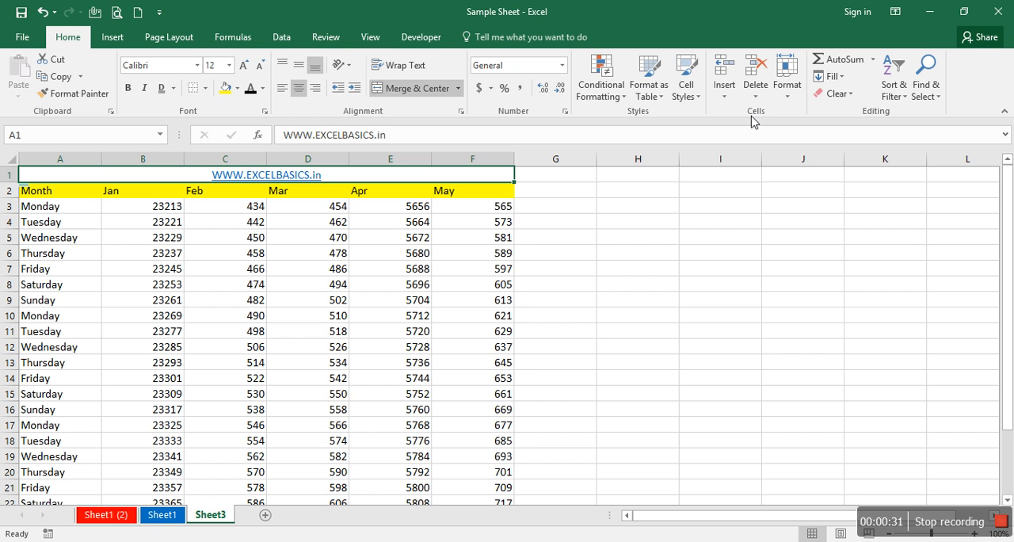
# - Select the Wednesday cell A5, view the Insert Cells options for it, and cancel
pyautogui.click(507, 238)
pyautogui.click(547, 214)
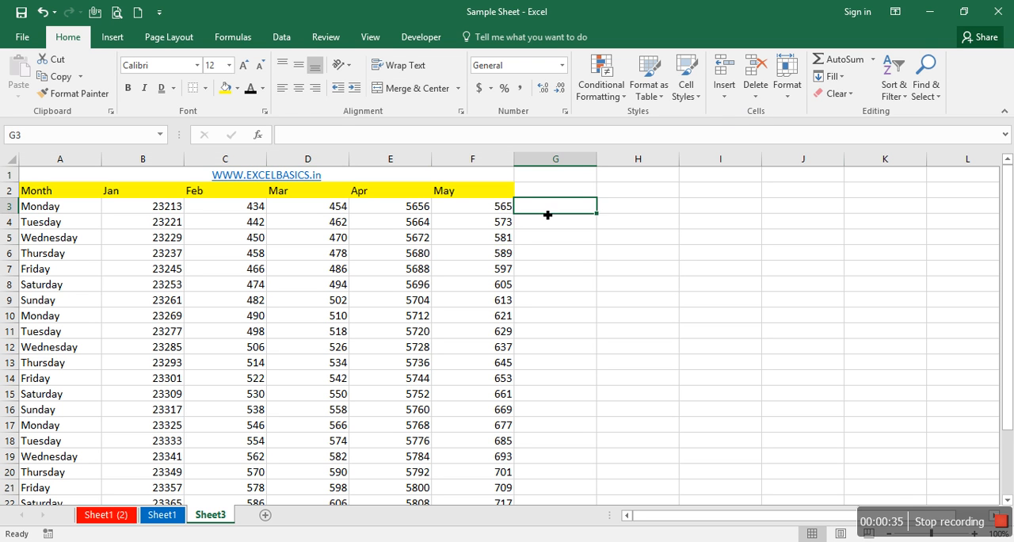
pyautogui.press('Left')
pyautogui.hotkey('ctrl', 'Left')
pyautogui.press('Down')
pyautogui.press('Down')
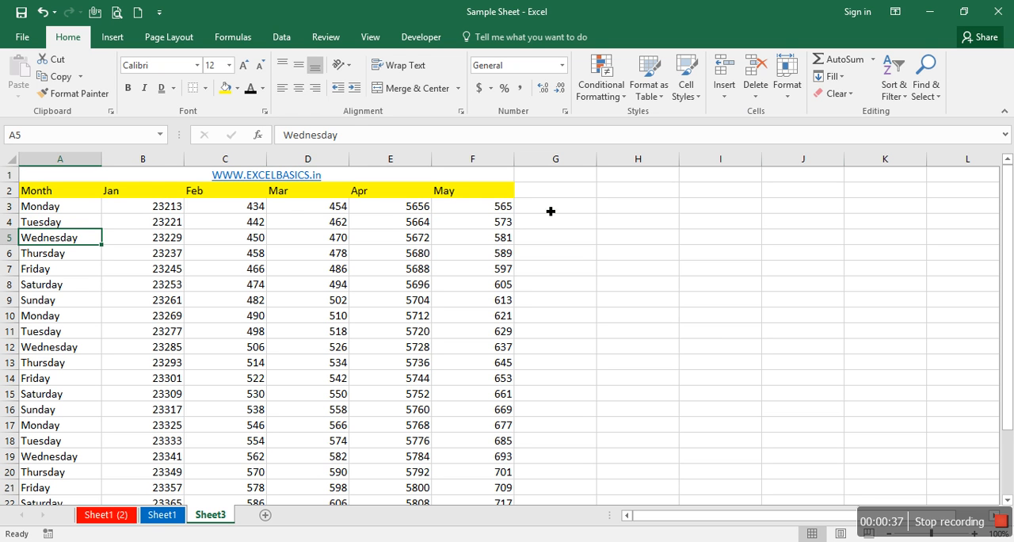
pyautogui.click(723, 96)
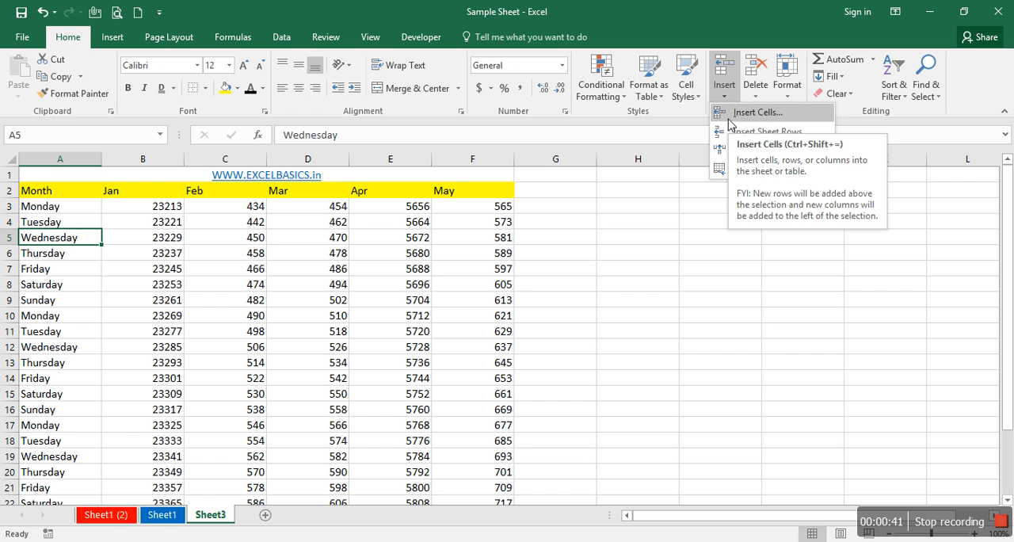
pyautogui.click(729, 115)
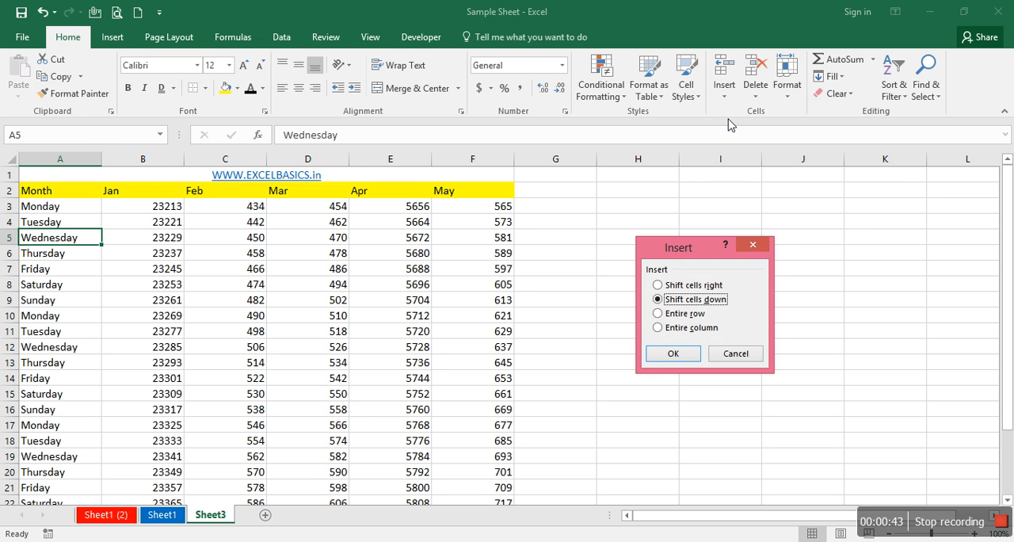
pyautogui.press('Escape')
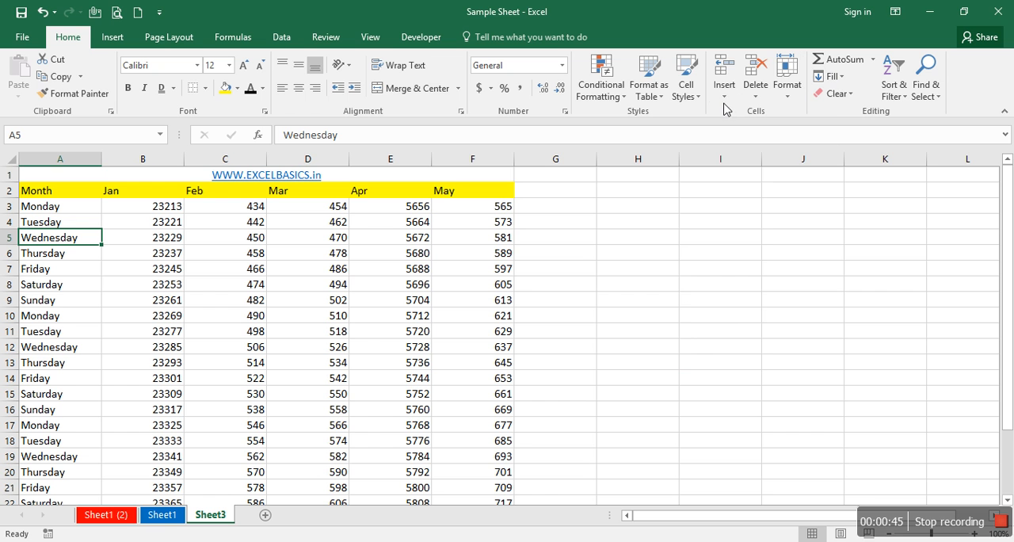
# - Bring up the Insert dialog again for cell A5 and dismiss it without inserting anything
pyautogui.click(723, 107)
pyautogui.click(727, 115)
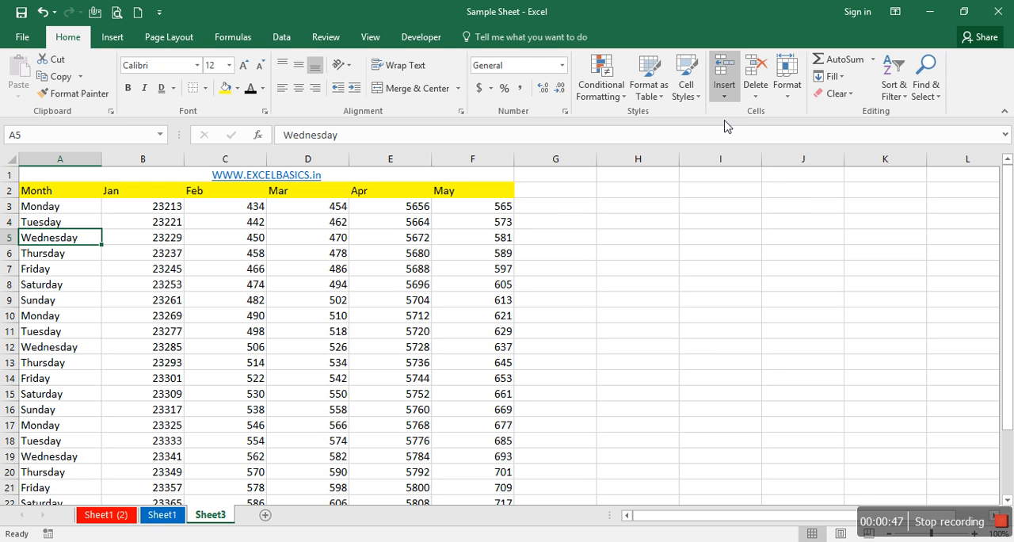
pyautogui.press('Escape')
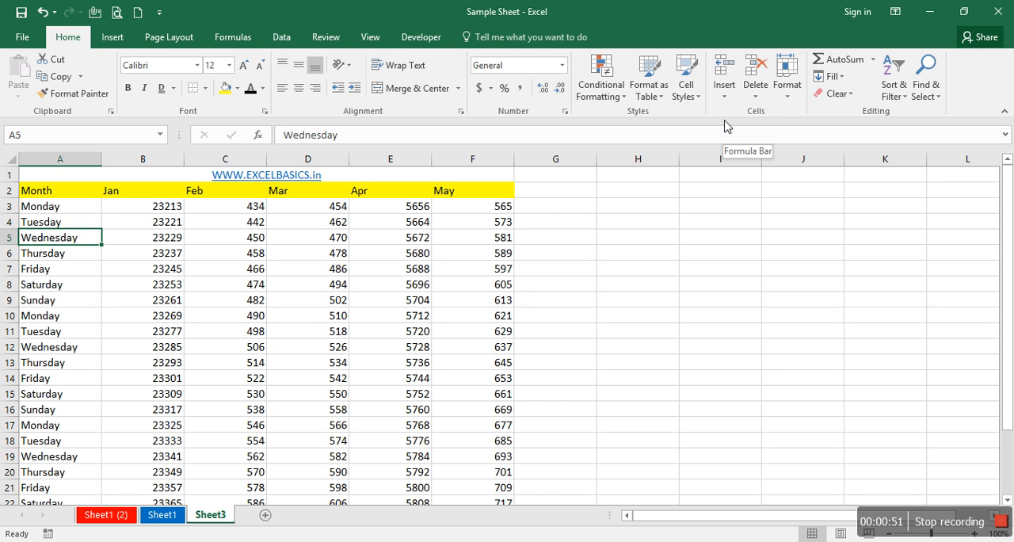
pyautogui.hotkey('ctrl', 'shift', '+')
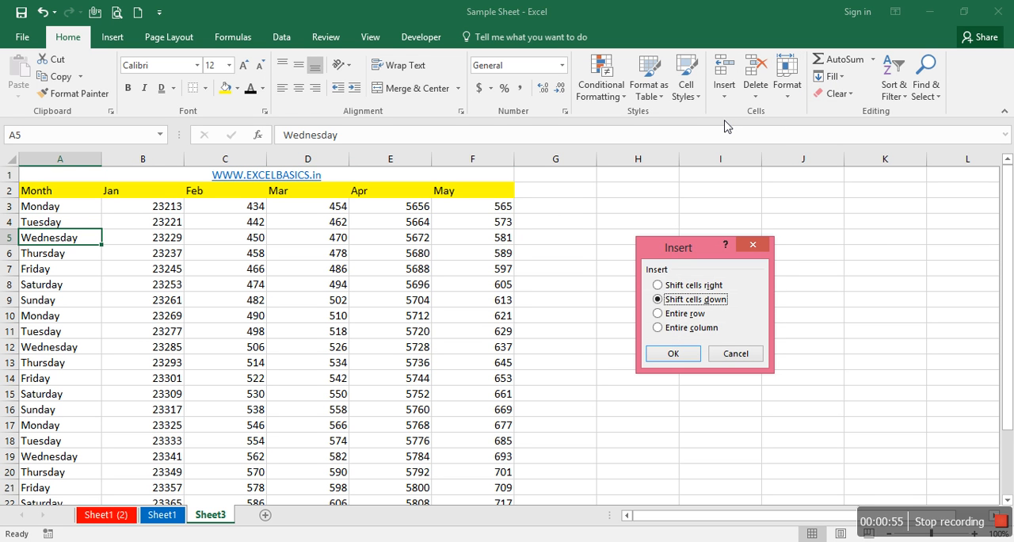
pyautogui.press('Escape')
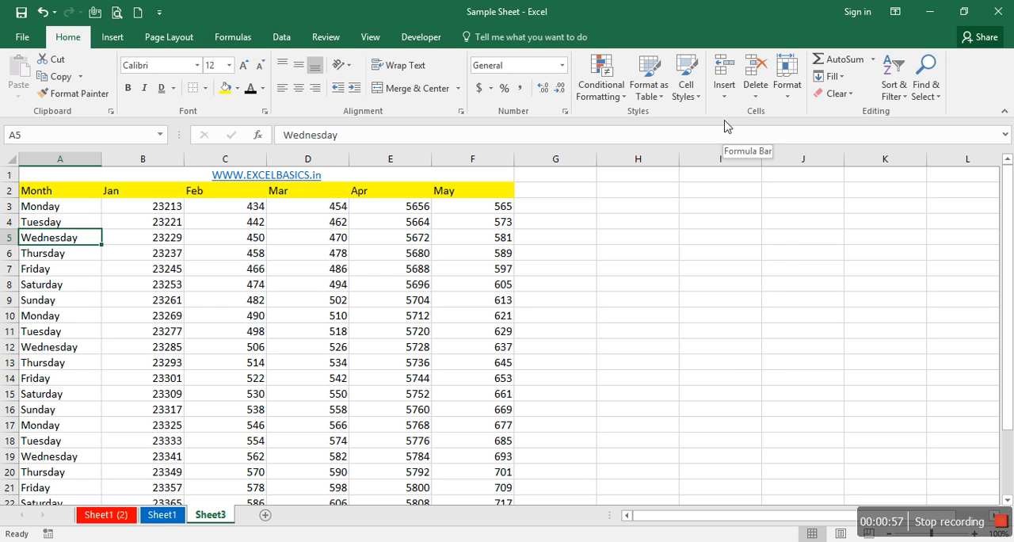
# - Compare the cell-shifting options in the Delete and Insert dialogs for cell A5, cancelling both
pyautogui.hotkey('ctrl', '-')
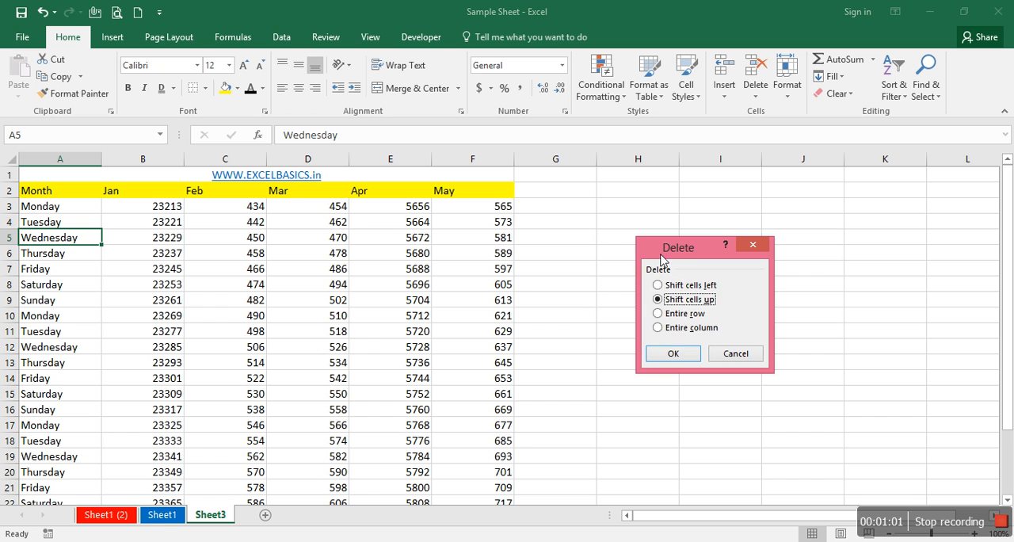
pyautogui.press('Escape')
pyautogui.hotkey('ctrl', 'shift', '+')
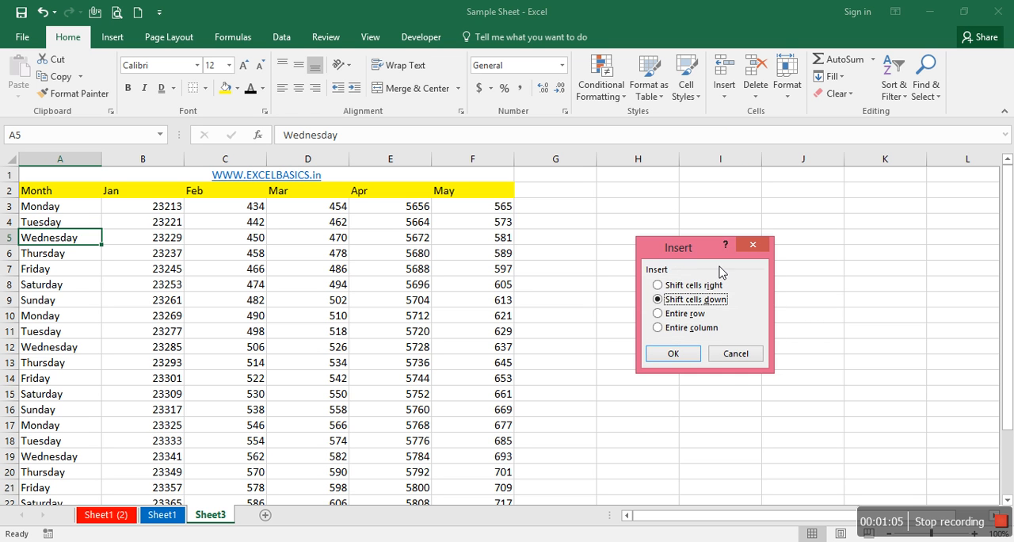
pyautogui.press('Escape')
# - Look over the commands for inserting sheet rows and columns and the Insert dialog choices, cancelling without inserting
pyautogui.click(723, 93)
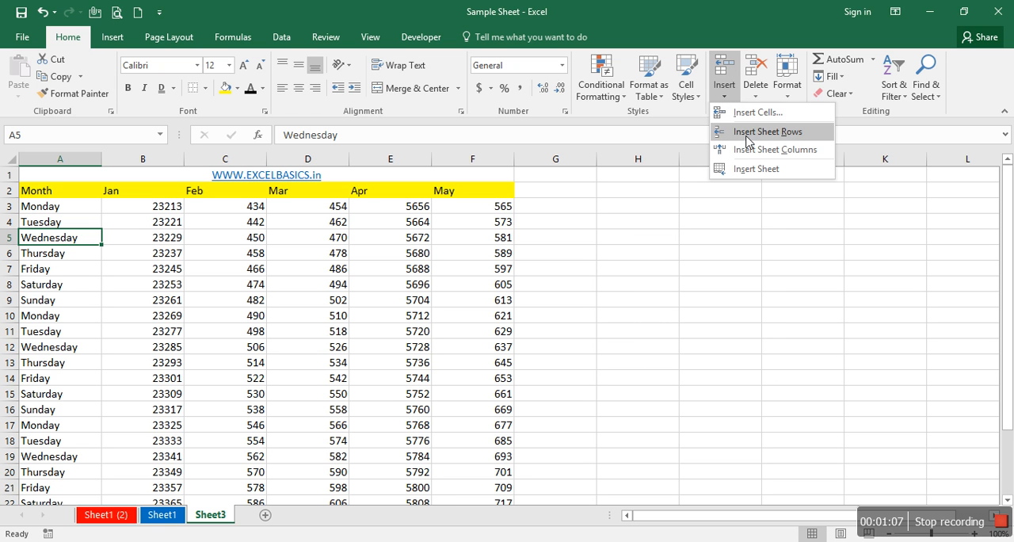
pyautogui.click(711, 221)
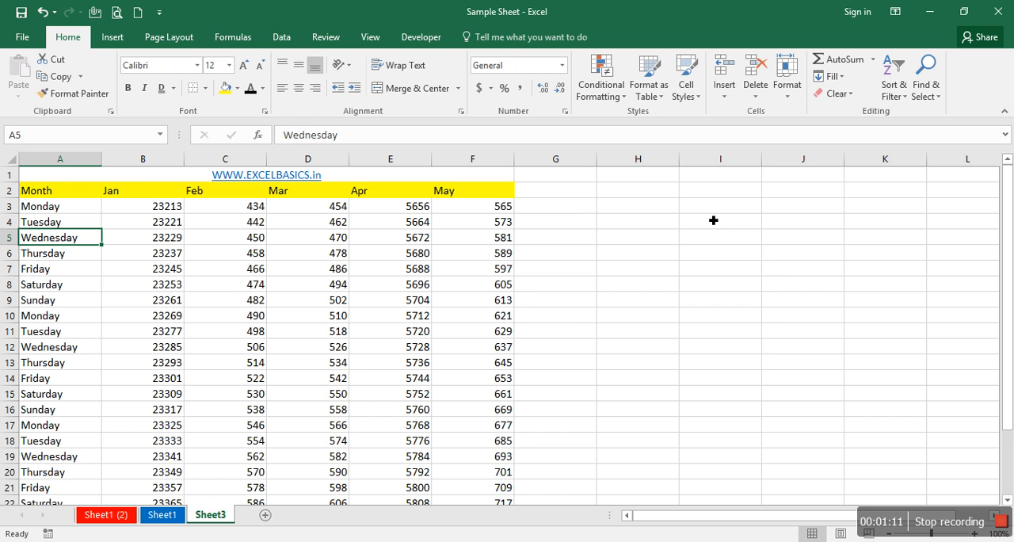
pyautogui.hotkey('ctrl', '+')
pyautogui.press('Down')
pyautogui.press('Down')
pyautogui.press('Escape')
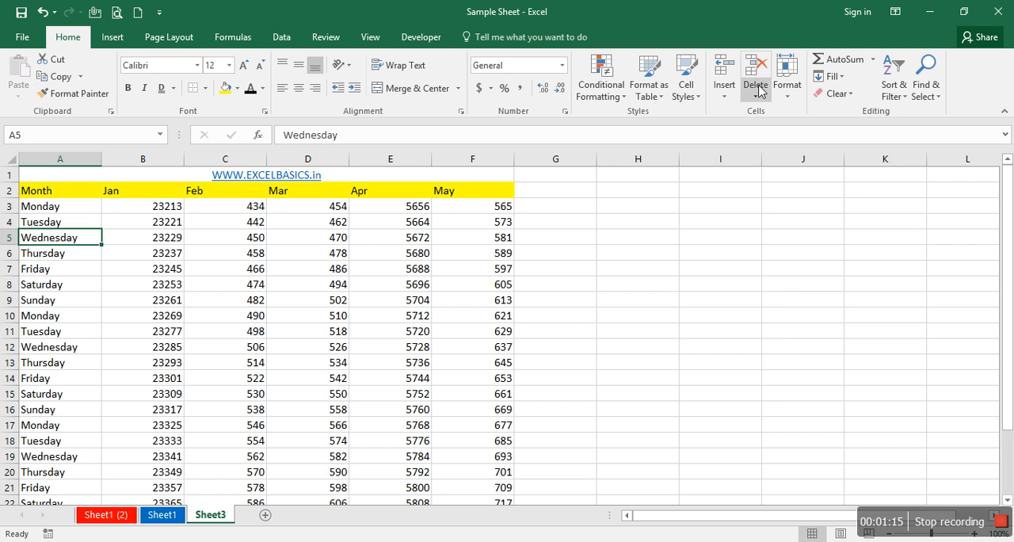
# - Review the Format options for row height, column width and visibility without applying any
pyautogui.click(786, 89)
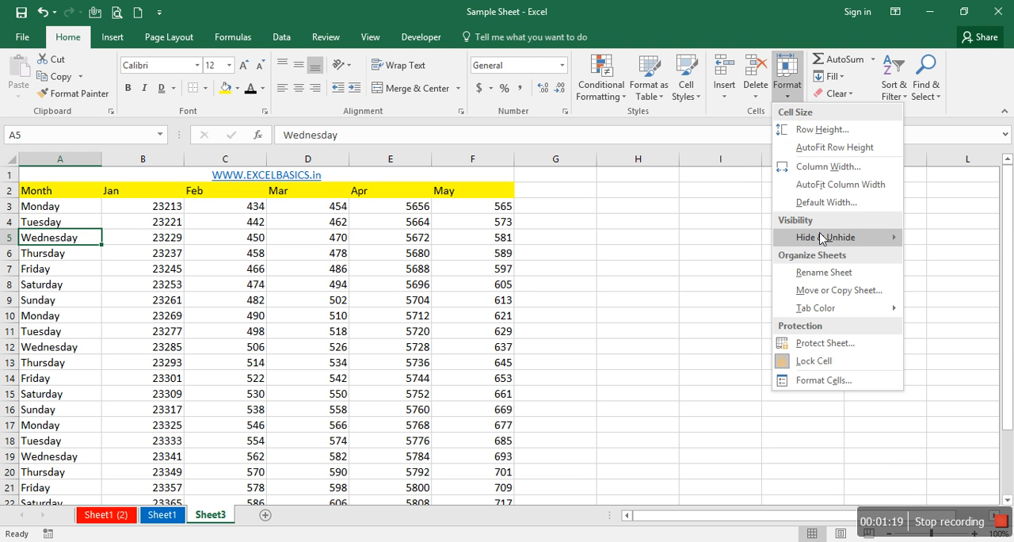
pyautogui.moveTo(821, 239)
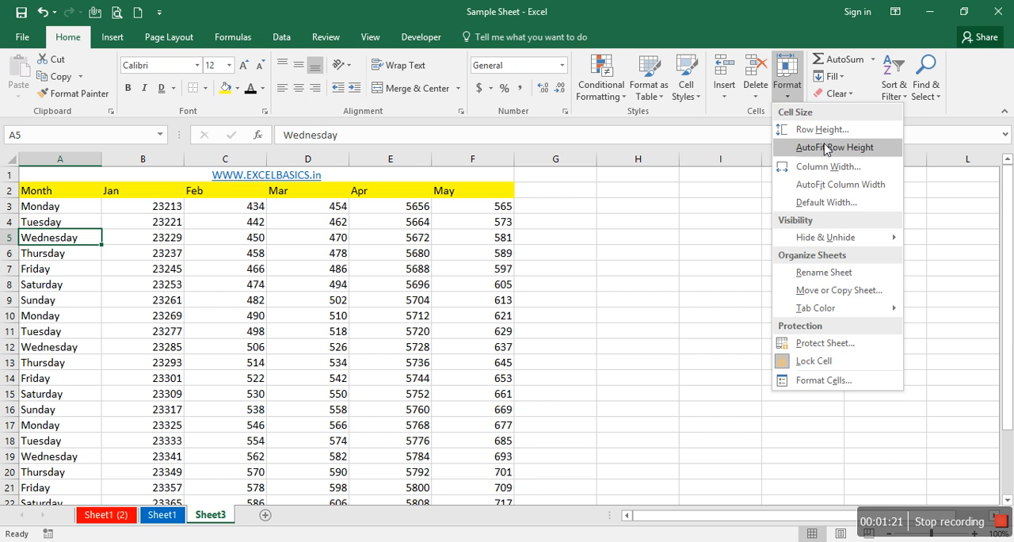
pyautogui.click(666, 219)
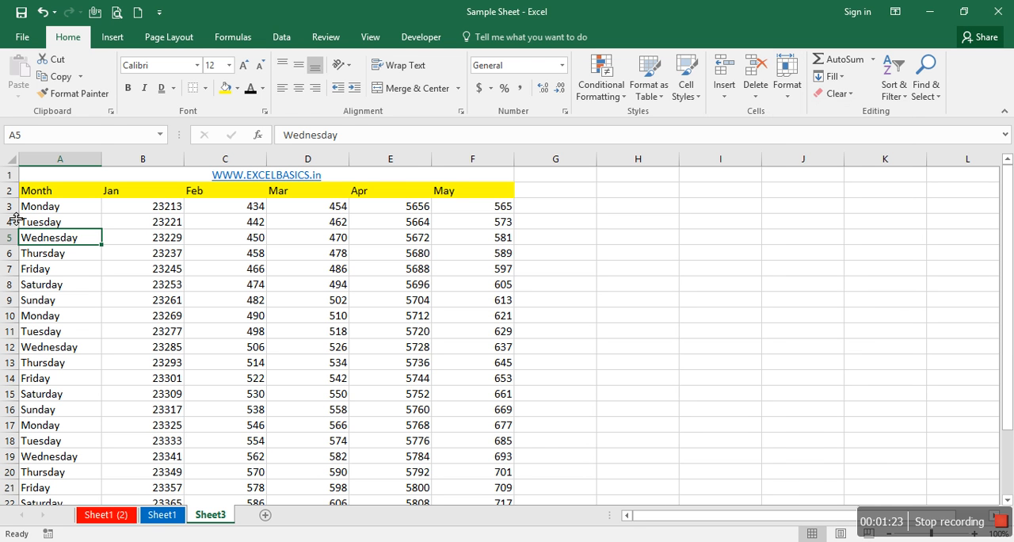
# - Slightly reduce the height of row 3 and narrow columns A and B
pyautogui.moveTo(16, 216)
pyautogui.mouseDown()
pyautogui.moveTo(26, 237)
pyautogui.moveTo(16, 215)
pyautogui.mouseUp()
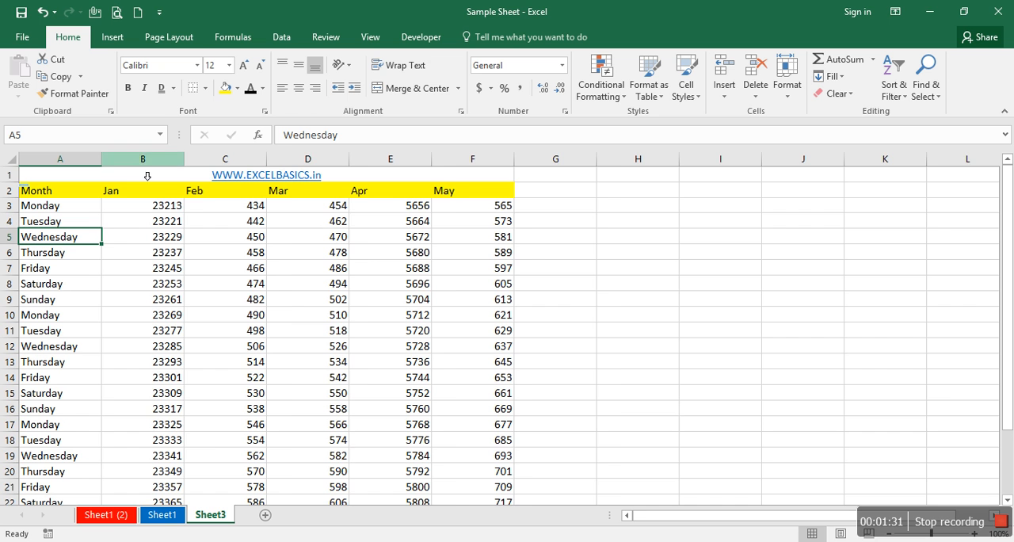
pyautogui.moveTo(103, 161)
pyautogui.mouseDown()
pyautogui.moveTo(215, 185)
pyautogui.moveTo(172, 167)
pyautogui.moveTo(94, 176)
pyautogui.mouseUp()
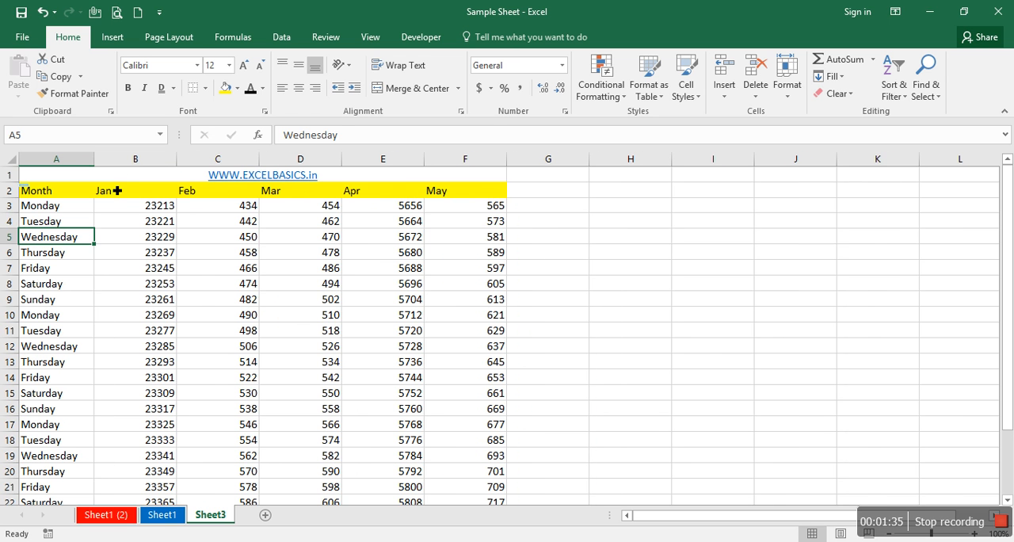
pyautogui.moveTo(176, 159); pyautogui.dragTo(173, 163)
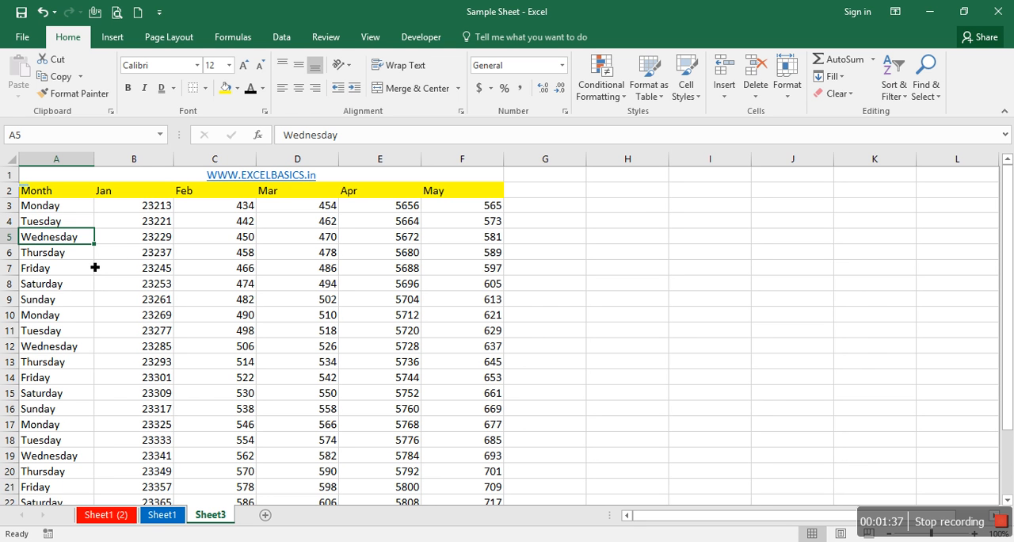
# - View the Hide & Unhide choices for rows, columns and sheets, and leave them unapplied
pyautogui.click(780, 95)
pyautogui.moveTo(830, 238)
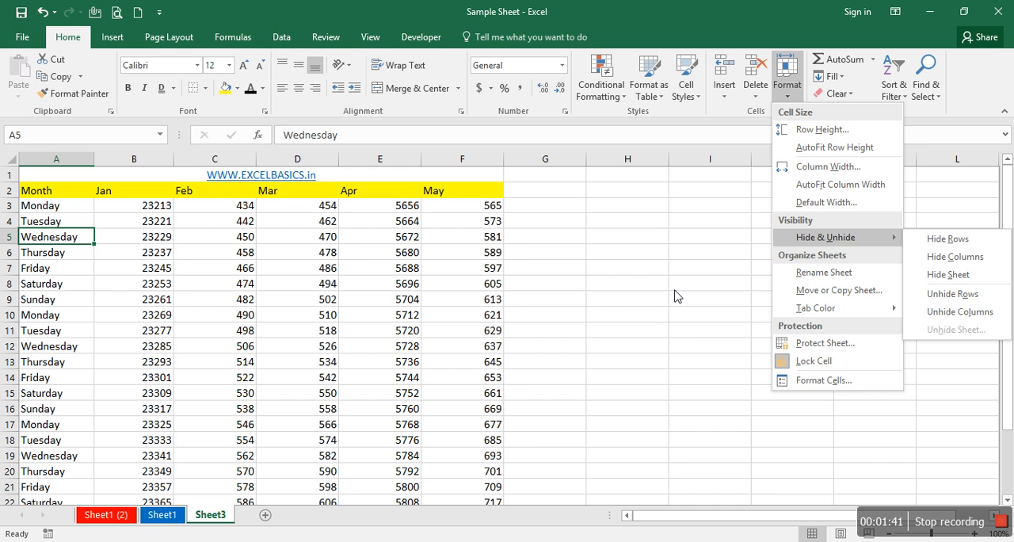
pyautogui.click(612, 320)
# - Hide column B, which holds the Jan figures
pyautogui.click(153, 166)
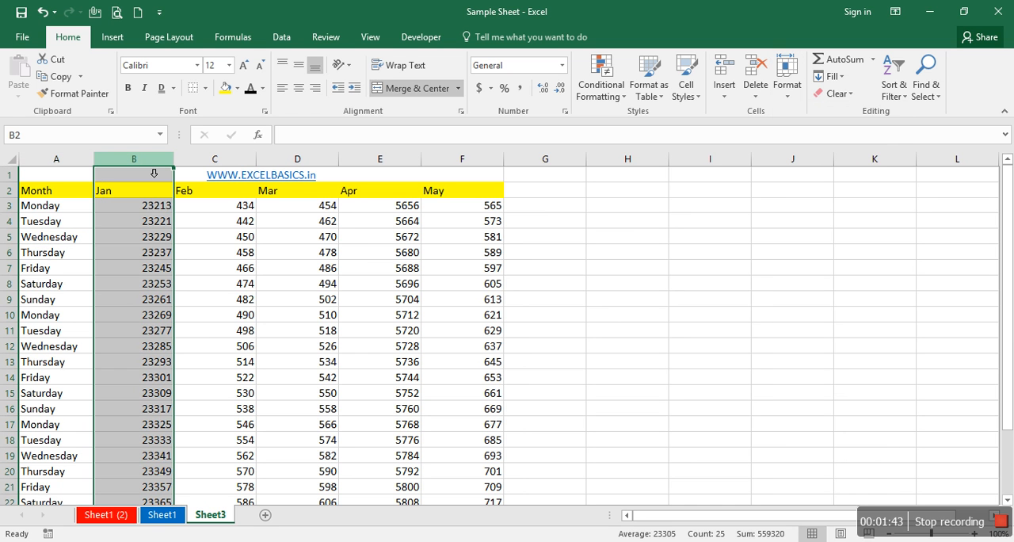
pyautogui.rightClick(146, 162)
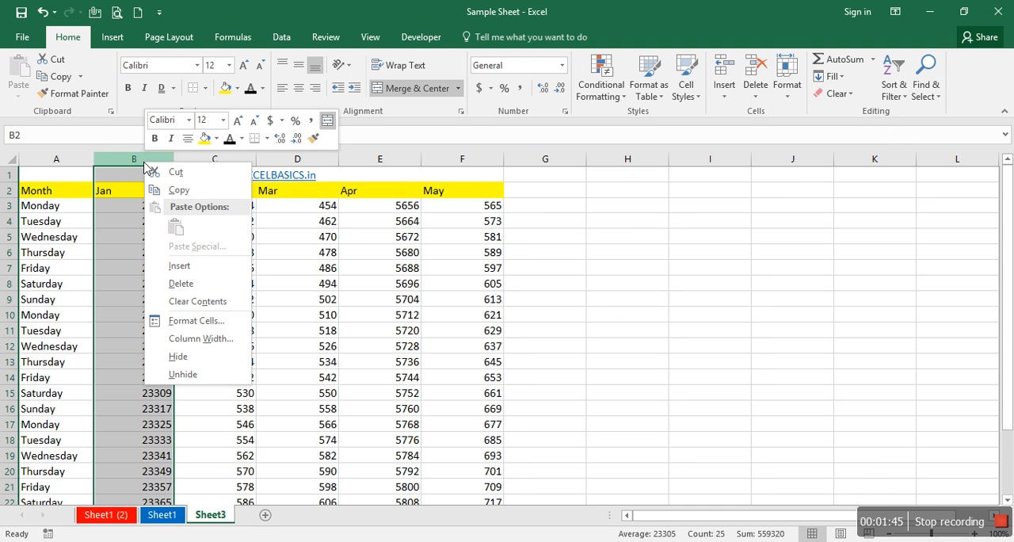
pyautogui.click(187, 362)
pyautogui.click(190, 368)
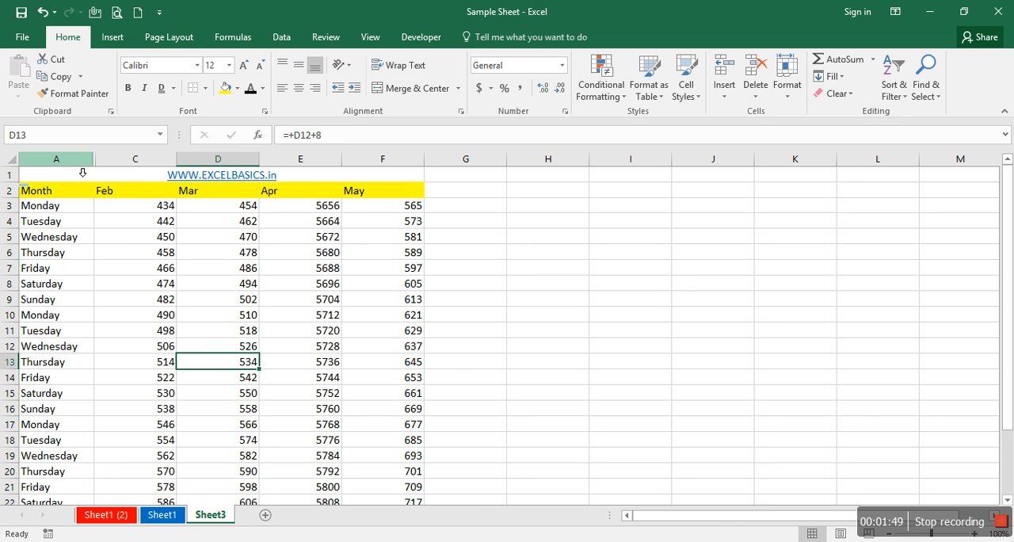
# - Unhide the Jan column between columns A and C
pyautogui.moveTo(82, 165); pyautogui.dragTo(119, 163)
pyautogui.rightClick(112, 160)
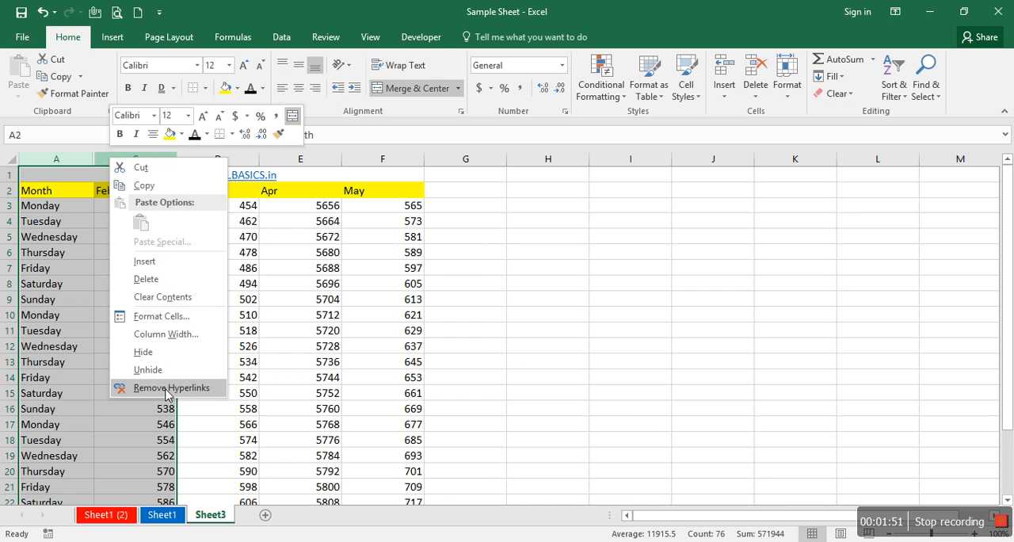
pyautogui.click(149, 369)
pyautogui.click(140, 339)
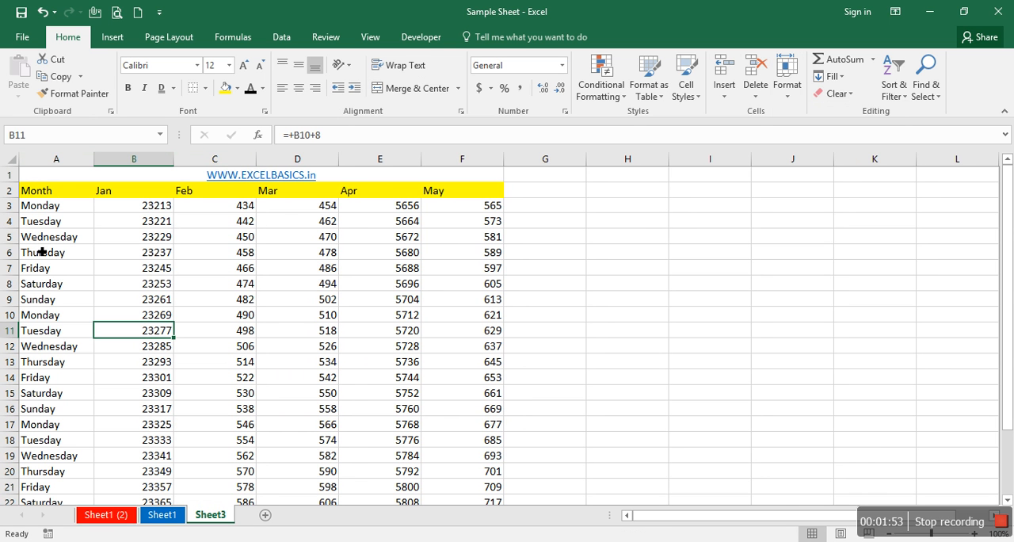
# - Hide rows 5 to 7, the first Wednesday to Friday entries
pyautogui.moveTo(10, 236); pyautogui.dragTo(17, 267)
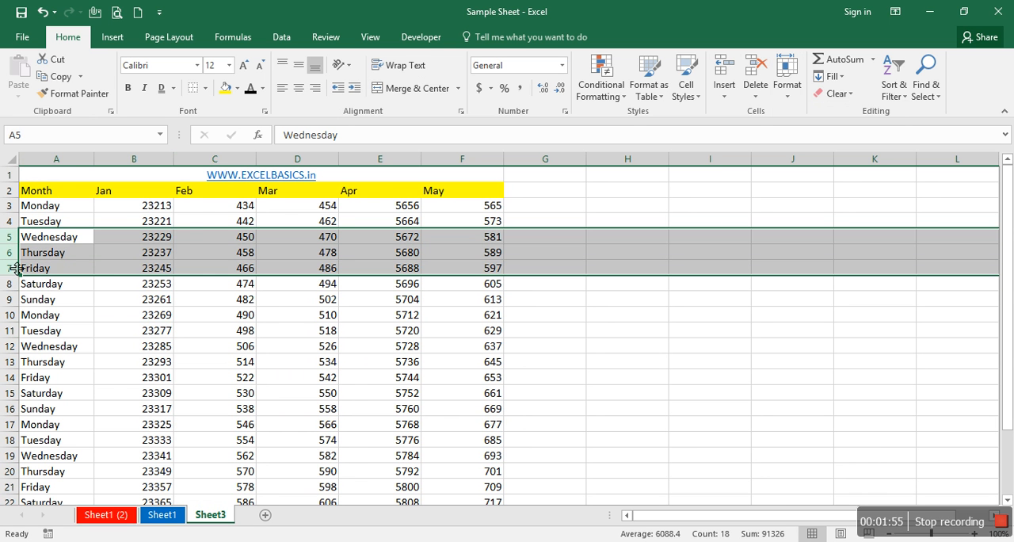
pyautogui.rightClick(17, 268)
pyautogui.click(48, 456)
pyautogui.click(92, 327)
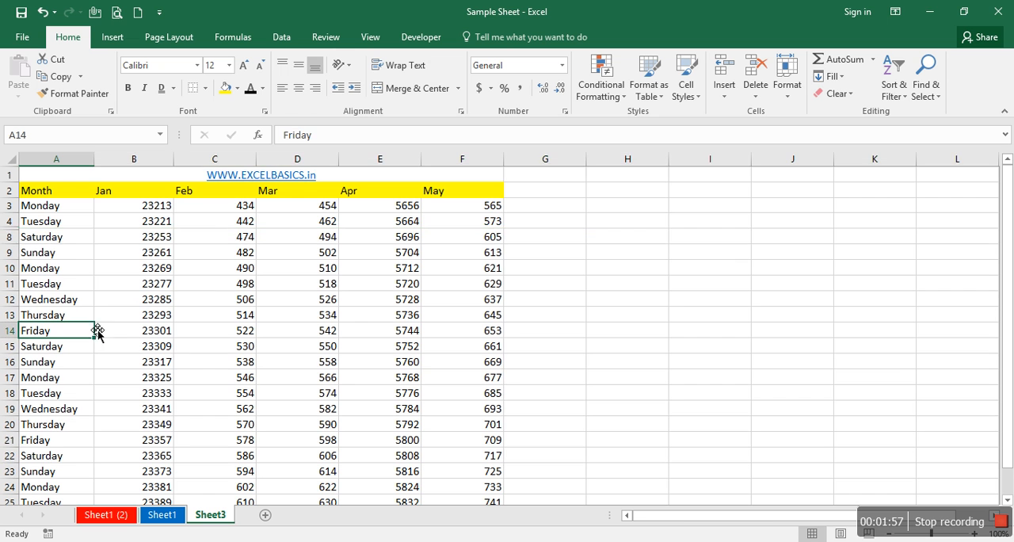
# - Unhide the rows between rows 4 and 8
pyautogui.moveTo(10, 221); pyautogui.dragTo(11, 237)
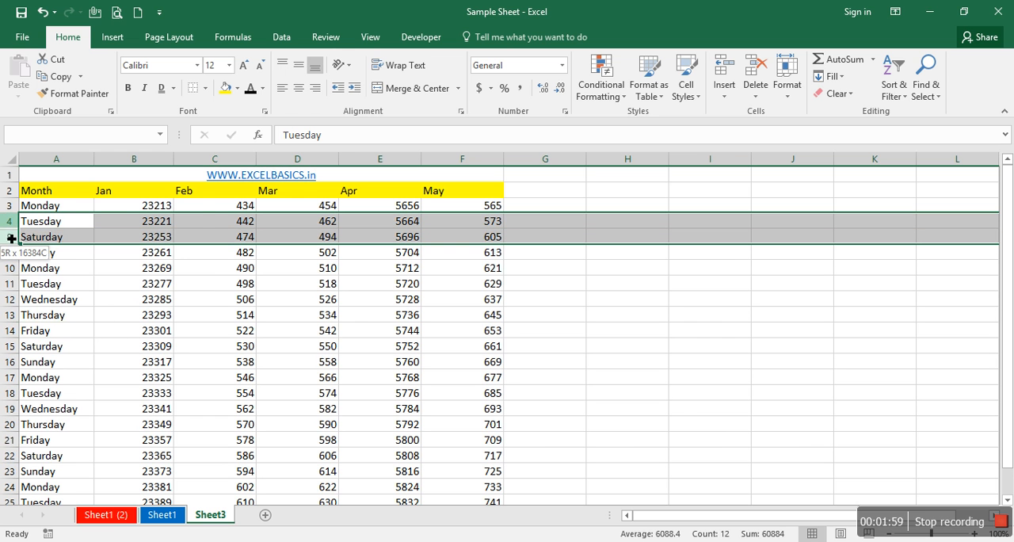
pyautogui.rightClick(11, 238)
pyautogui.click(79, 456)
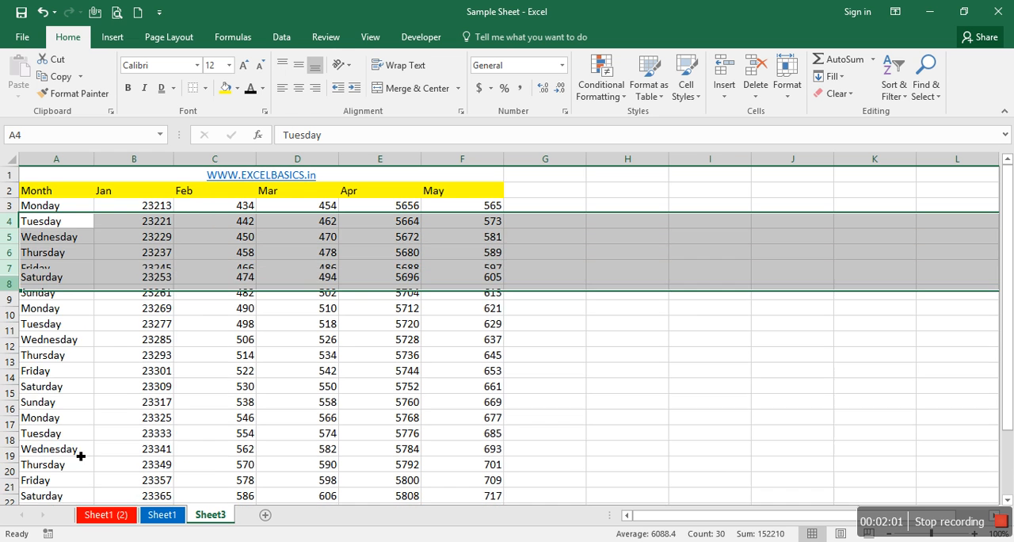
pyautogui.click(313, 424)
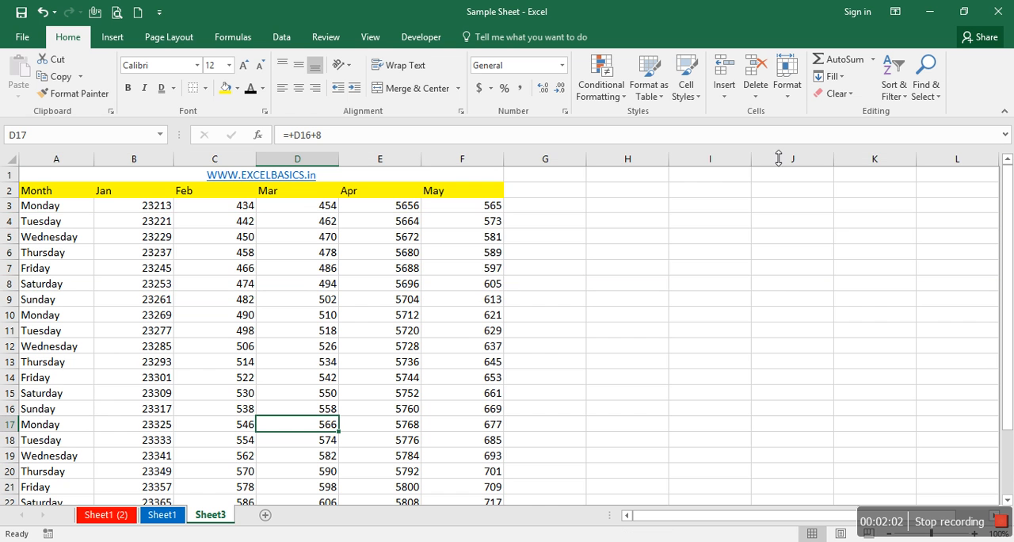
# - Review the Format options for organizing sheets, such as renaming, moving or copying, without applying any
pyautogui.click(786, 103)
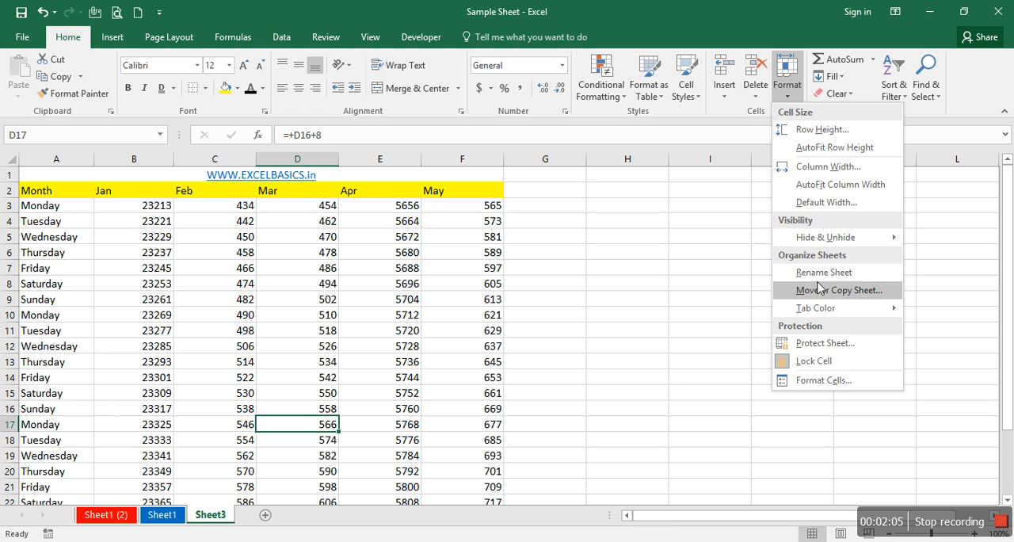
pyautogui.click(746, 296)
pyautogui.click(281, 379)
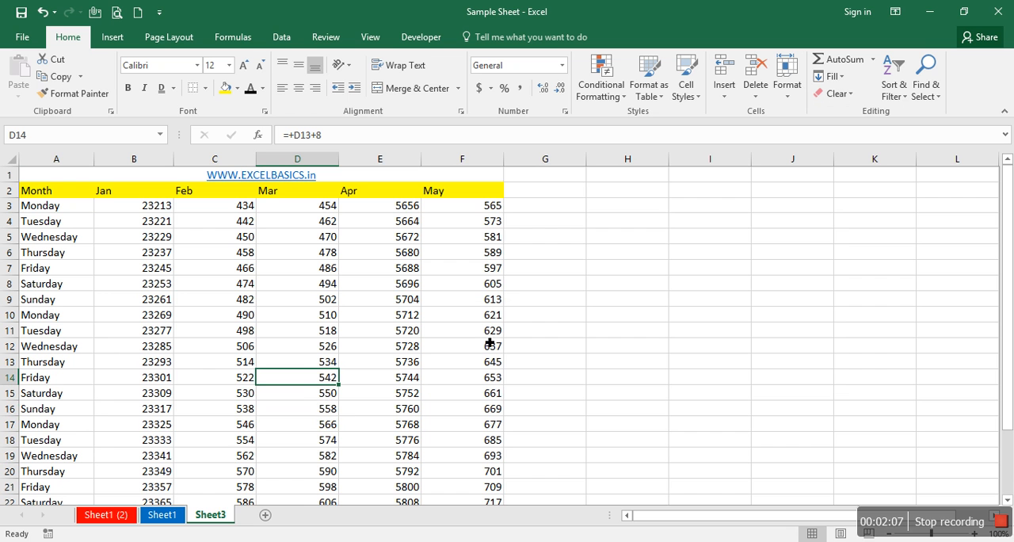
# - Rename the Sheet3 worksheet as My Data
pyautogui.rightClick(218, 520)
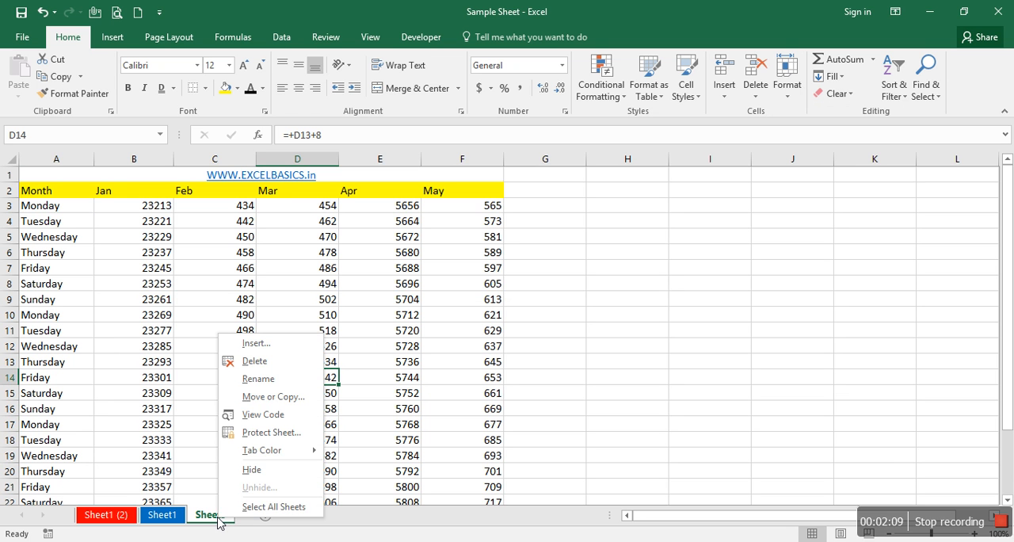
pyautogui.click(165, 484)
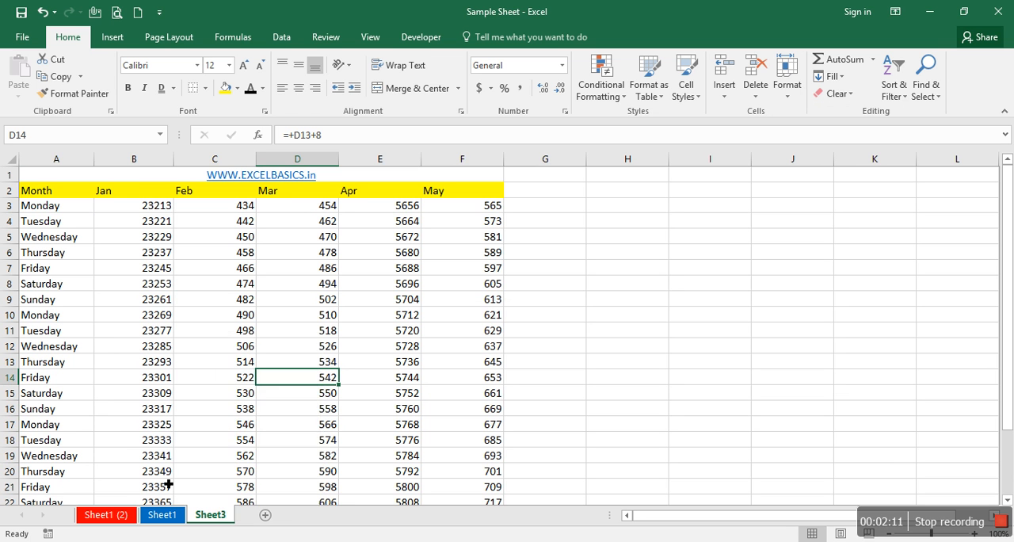
pyautogui.doubleClick(211, 517)
pyautogui.write('My Data')
pyautogui.click(269, 413)
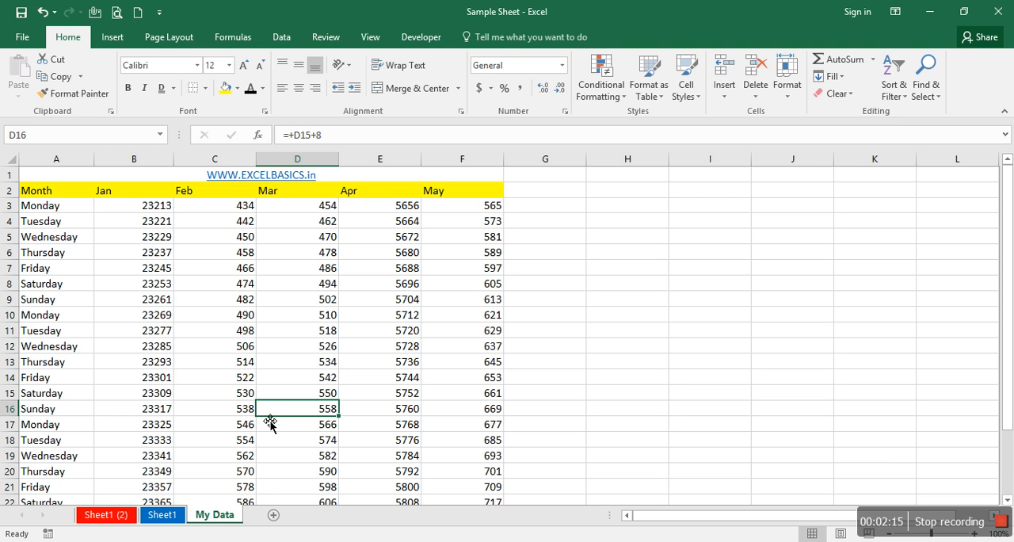
# - Color the My Data sheet tab yellow from the standard colors
pyautogui.click(786, 79)
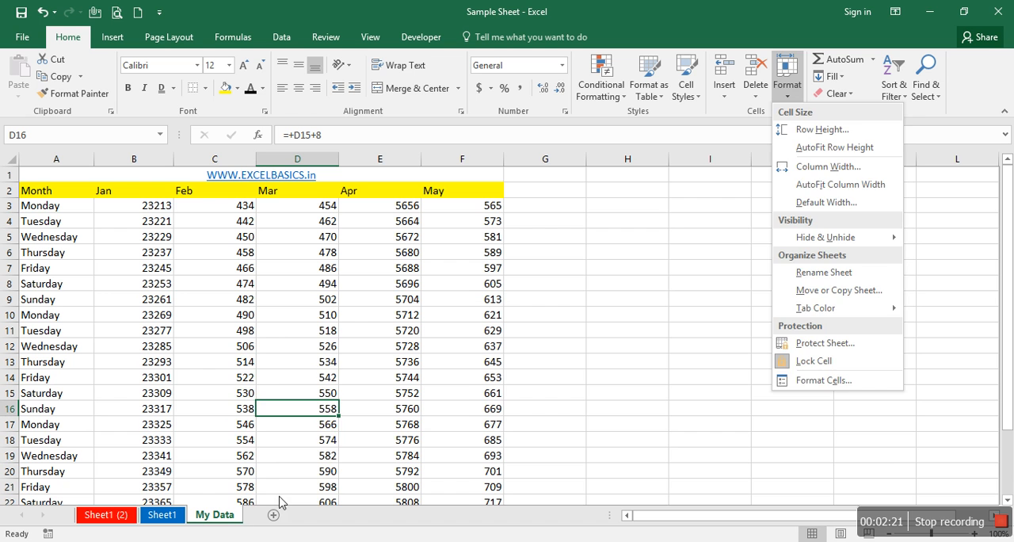
pyautogui.rightClick(234, 516)
pyautogui.moveTo(296, 455)
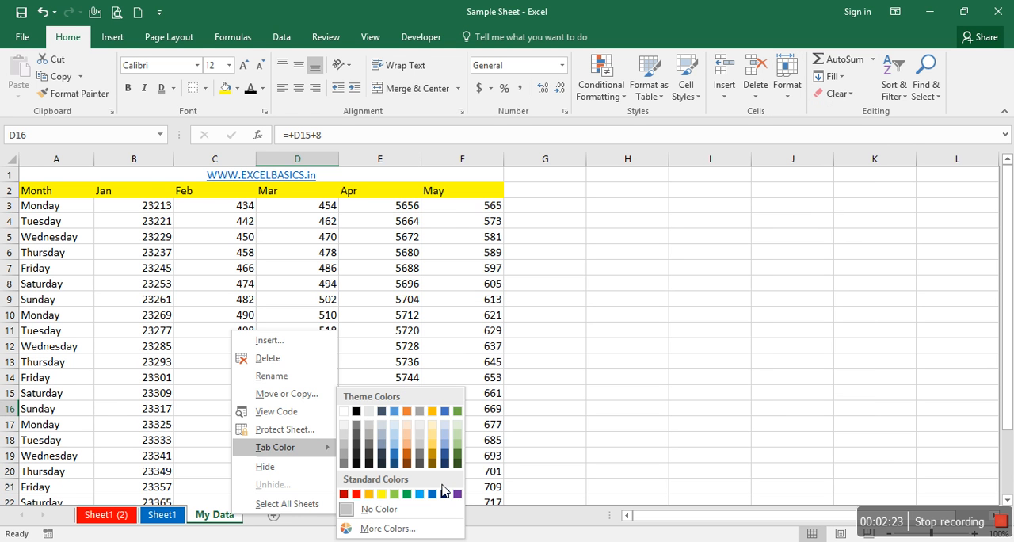
pyautogui.click(381, 495)
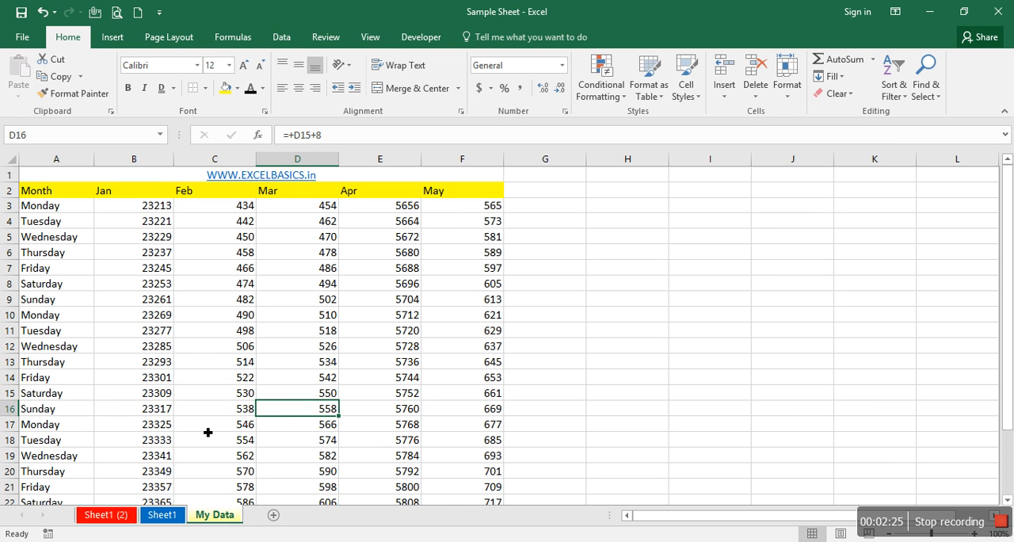
# - Review the Move or Copy options for the My Data sheet without moving or copying it
pyautogui.rightClick(233, 515)
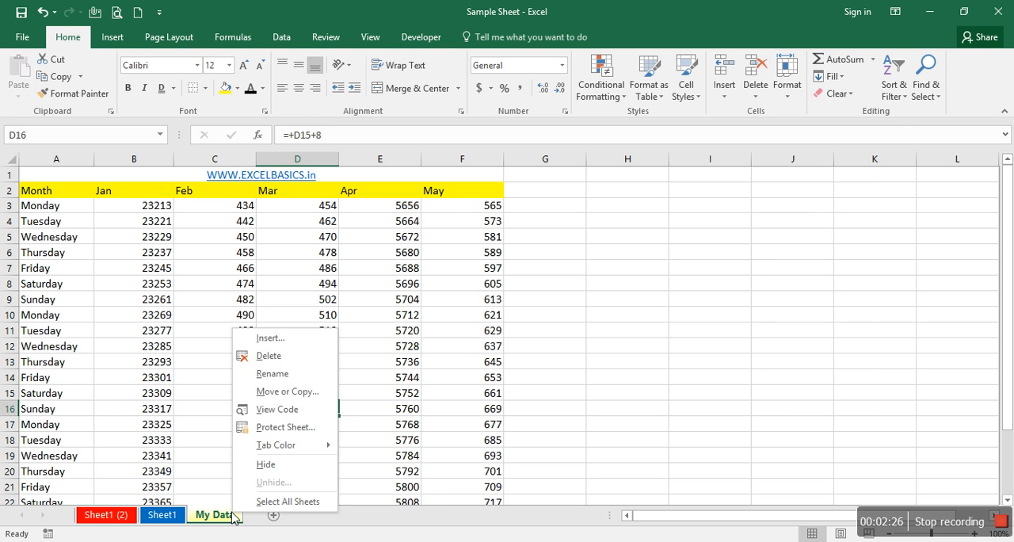
pyautogui.click(310, 391)
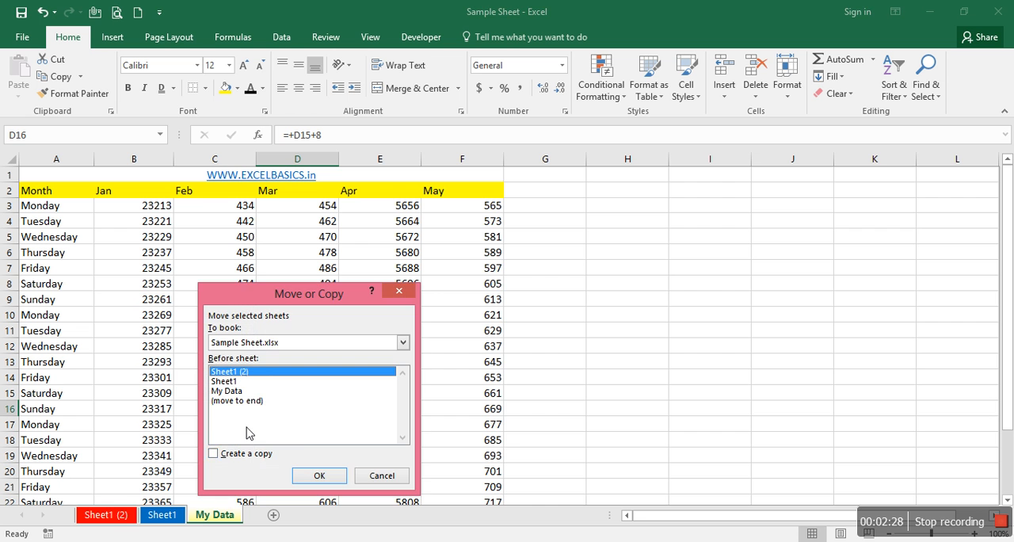
pyautogui.click(395, 476)
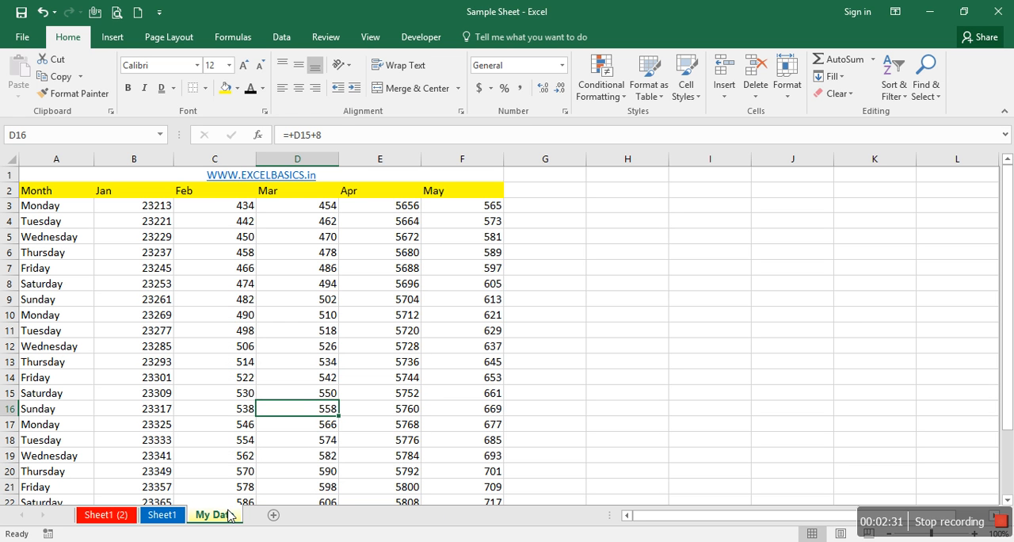
pyautogui.click(796, 95)
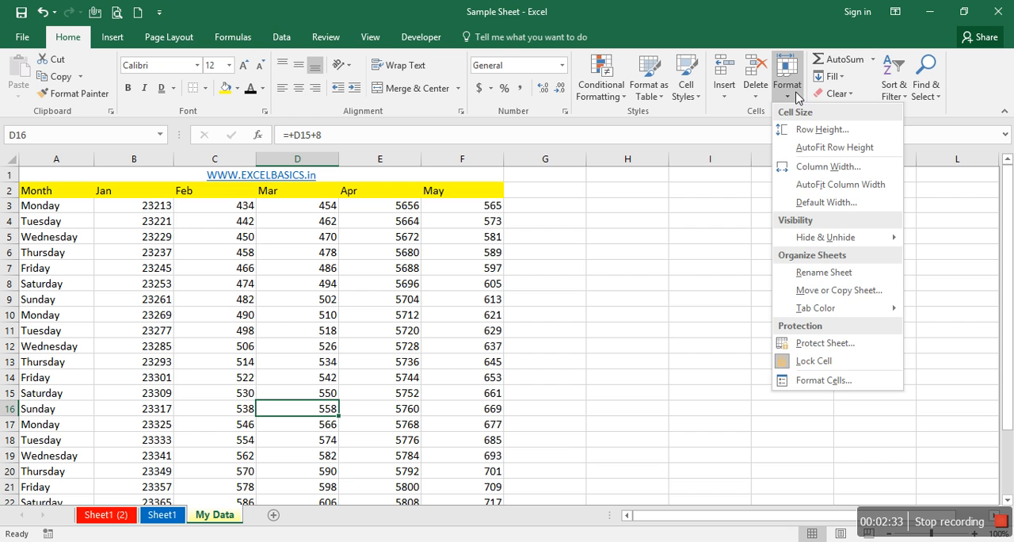
pyautogui.click(429, 405)
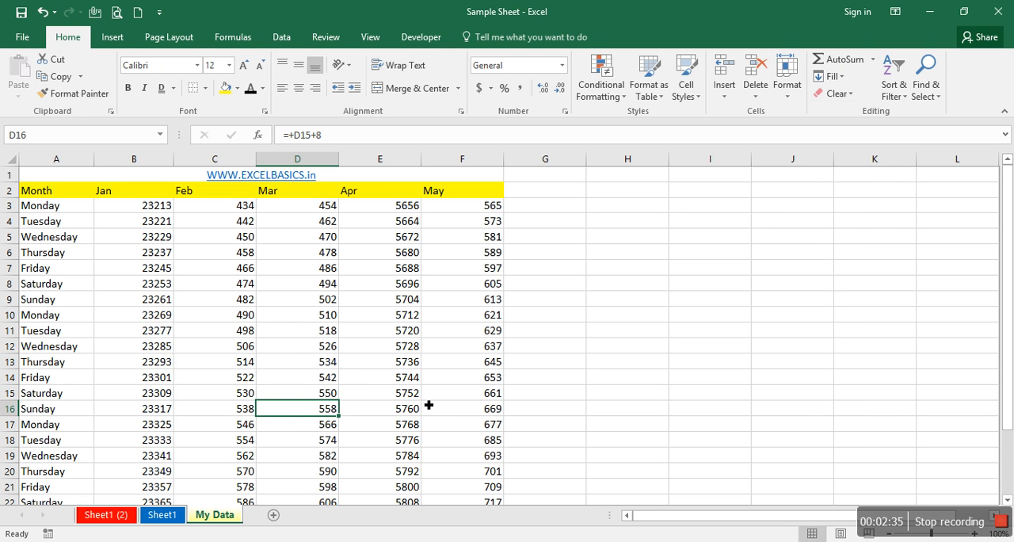
# - Review the Protect Sheet options for the My Data sheet without applying protection
pyautogui.rightClick(235, 518)
pyautogui.click(311, 426)
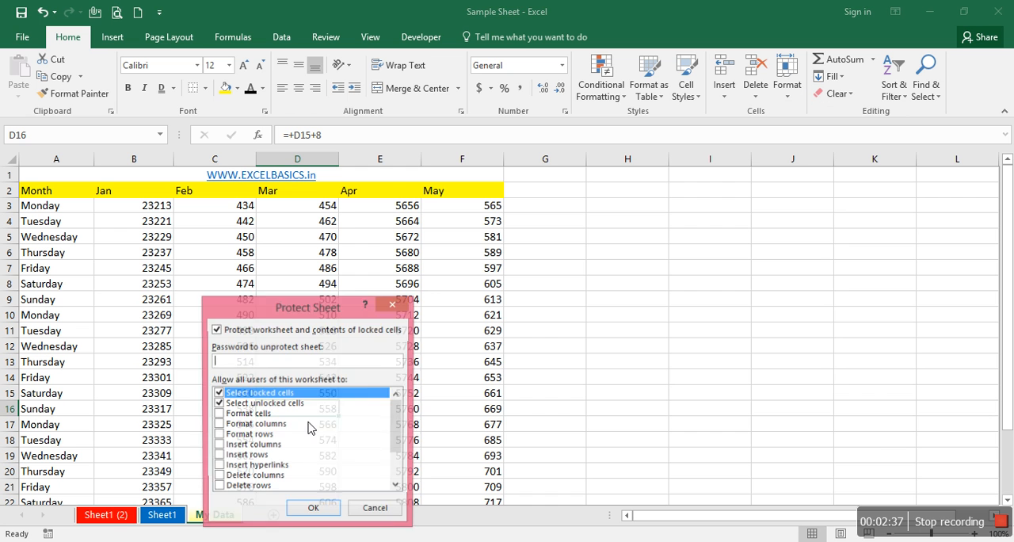
pyautogui.click(391, 508)
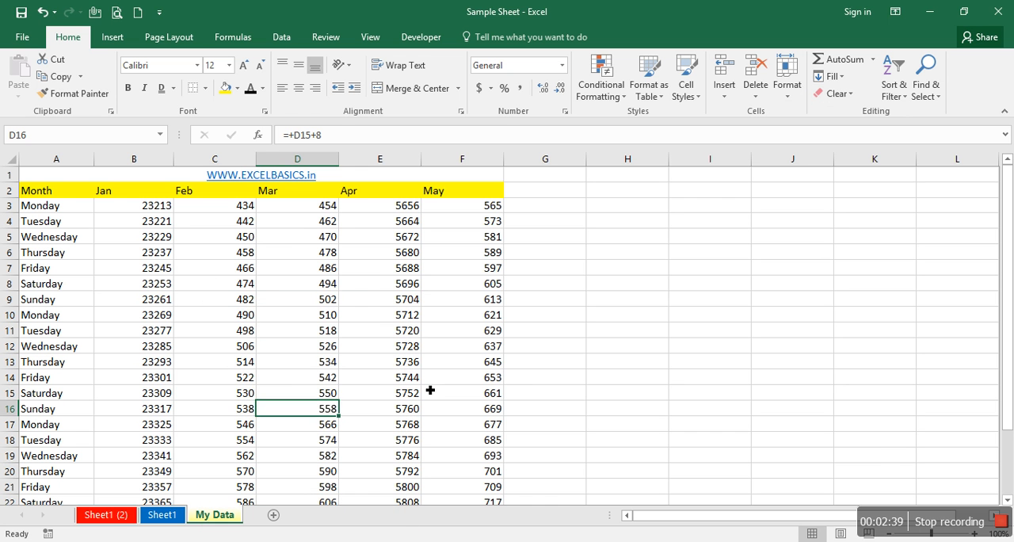
pyautogui.click(448, 378)
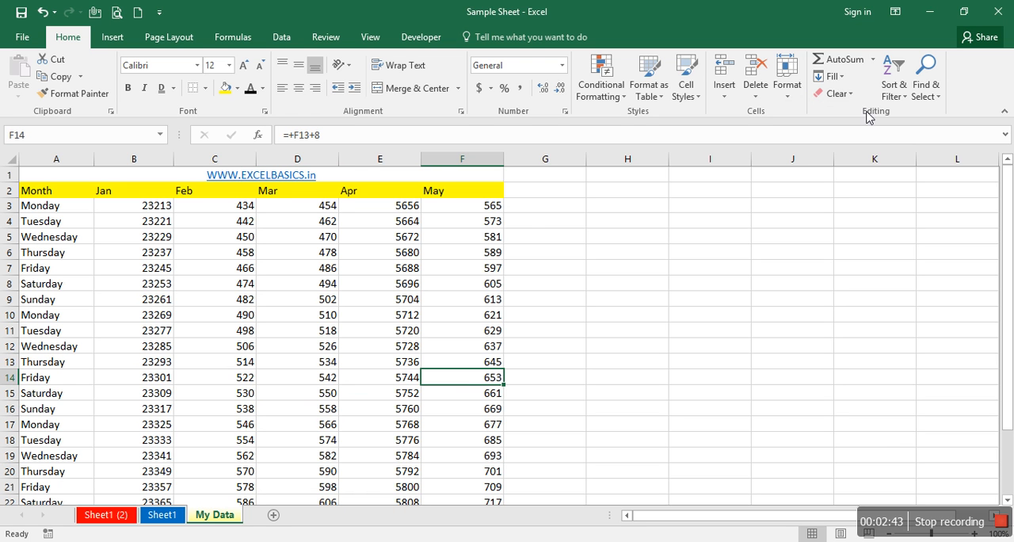
# - Examine the extent of the My Data table across its month columns and down its weekday rows
pyautogui.click(530, 227)
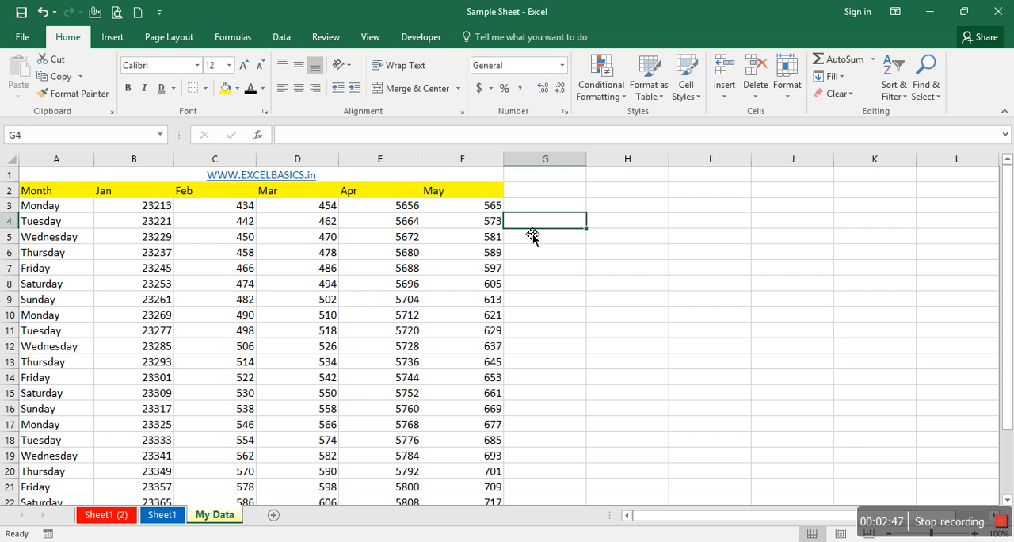
pyautogui.press('Up')
pyautogui.press('Left')
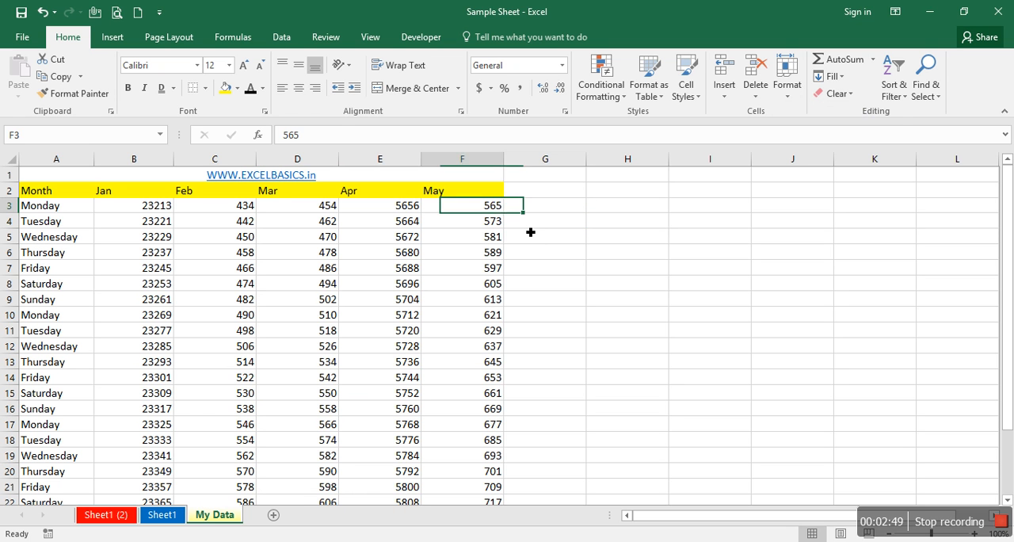
pyautogui.hotkey('ctrl', 'Left')
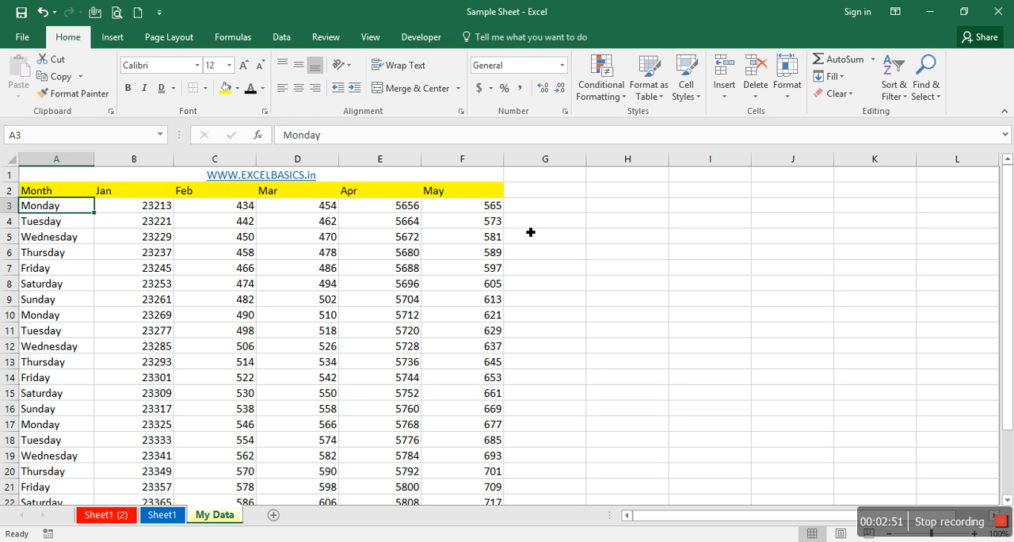
pyautogui.hotkey('ctrl', 'Right')
pyautogui.press('Right')
pyautogui.press('Left')
pyautogui.hotkey('ctrl', 'Left')
pyautogui.hotkey('ctrl', 'Down')
pyautogui.hotkey('ctrl', 'Up')
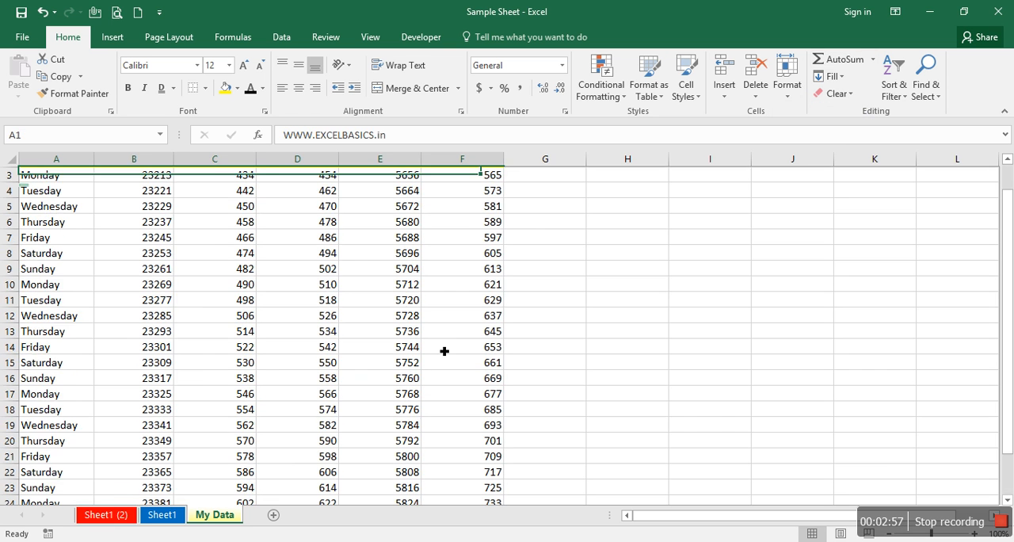
pyautogui.press('Up')
pyautogui.press('Right')
pyautogui.press('Right')
pyautogui.press('Right')
pyautogui.press('Right')
pyautogui.press('Left')
pyautogui.press('Left')
pyautogui.press('Left')
pyautogui.press('Down')
pyautogui.press('Left')
pyautogui.hotkey('ctrl', 'Down')
pyautogui.hotkey('ctrl', 'Up')
pyautogui.press('Down')
# - Try to enter a formula in G3 that references the Monday values starting from B3, and clear the cell
pyautogui.press('Right')
pyautogui.press('Right')
pyautogui.press('Down')
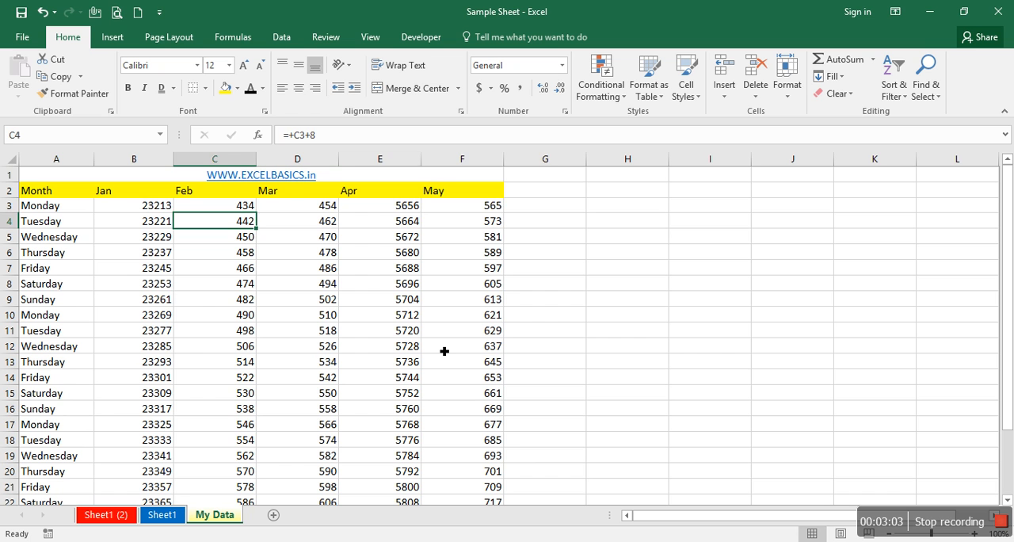
pyautogui.press('Right')
pyautogui.press('Right')
pyautogui.press('Up')
pyautogui.press('Right')
pyautogui.press('Right')
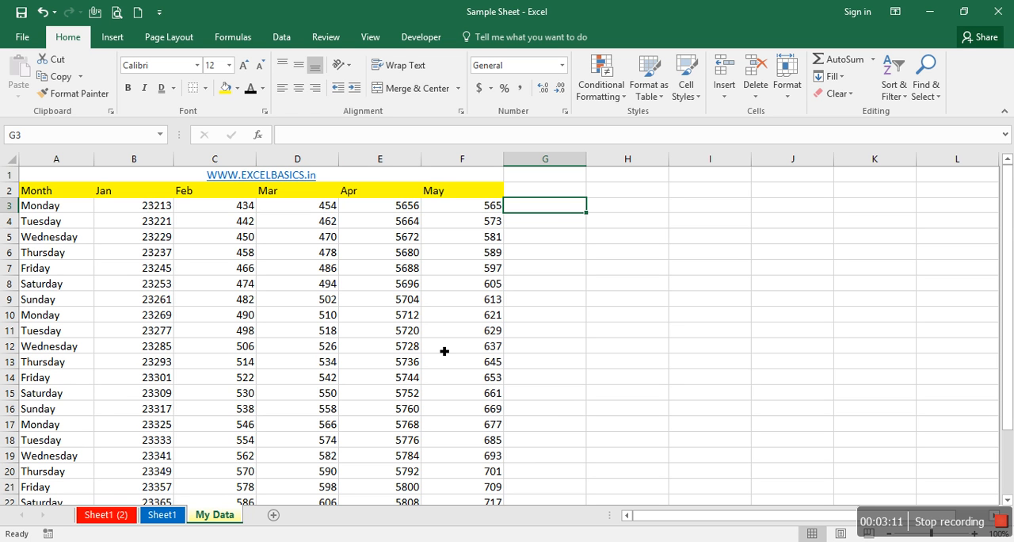
pyautogui.write('=')
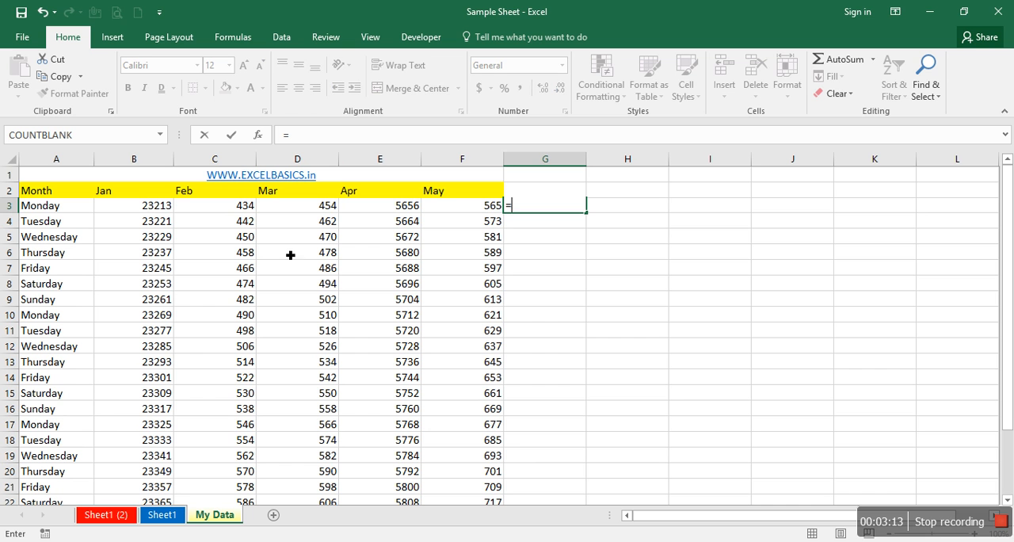
pyautogui.click(137, 209)
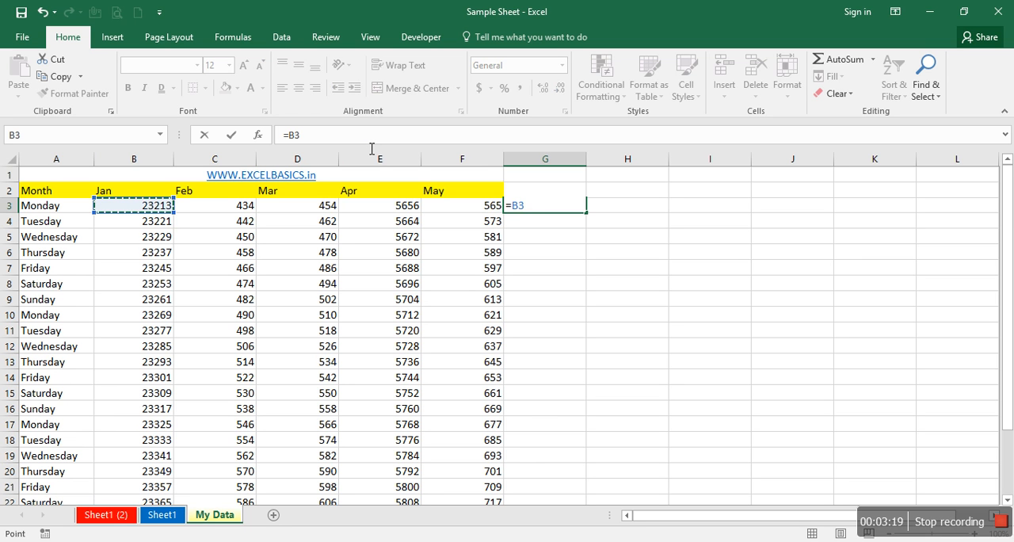
pyautogui.press('F8')
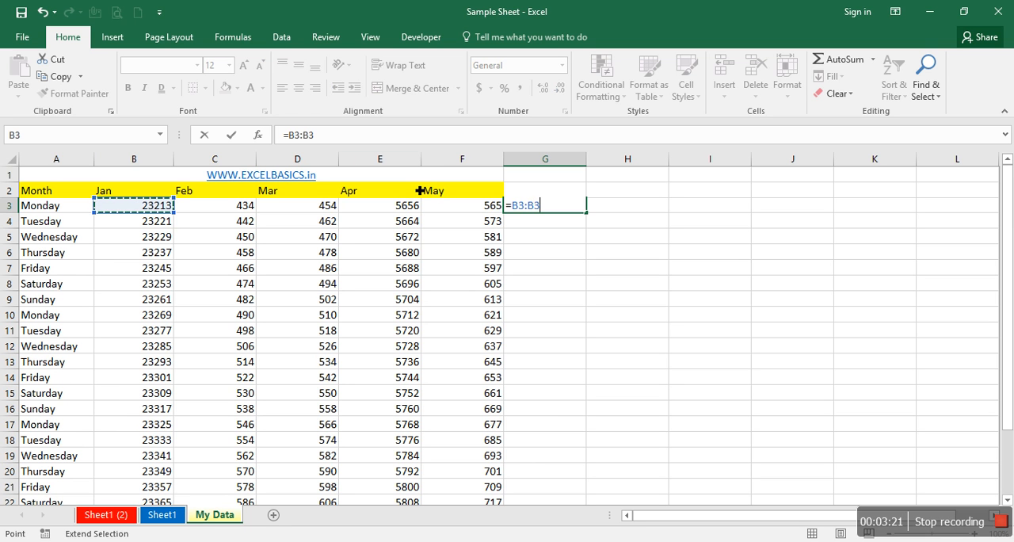
pyautogui.press('BackSpace')
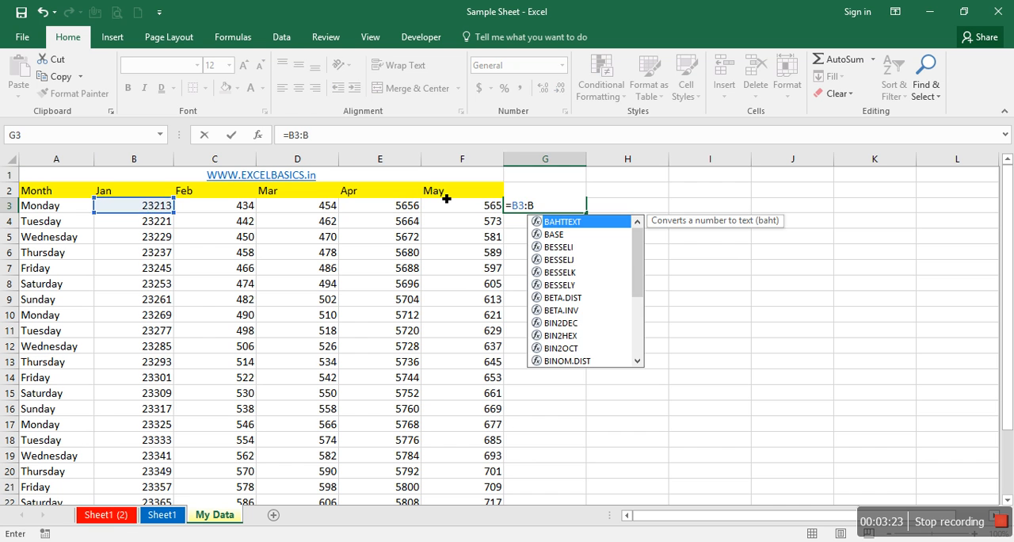
pyautogui.click(465, 206)
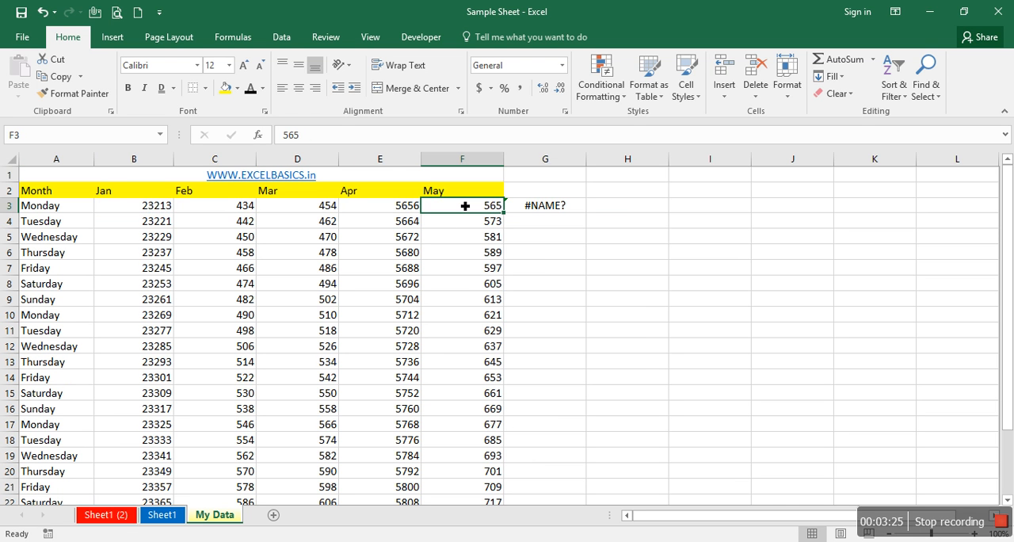
pyautogui.press('Right')
pyautogui.press('Delete')
# - Enter =SUM(B3:F3) in cell G3 to total the first Monday row from Jan to May
pyautogui.write('=su')
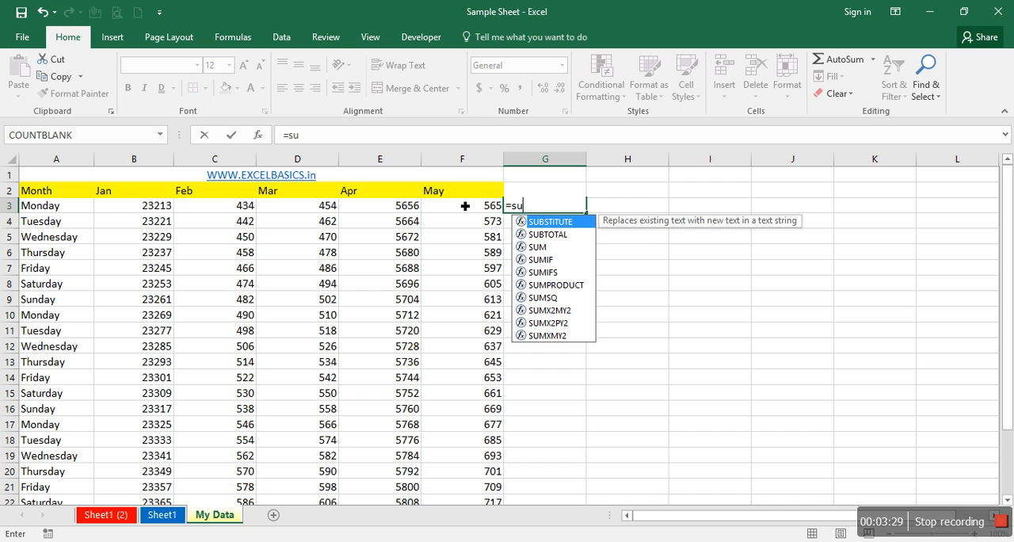
pyautogui.write('m')
pyautogui.write('(')
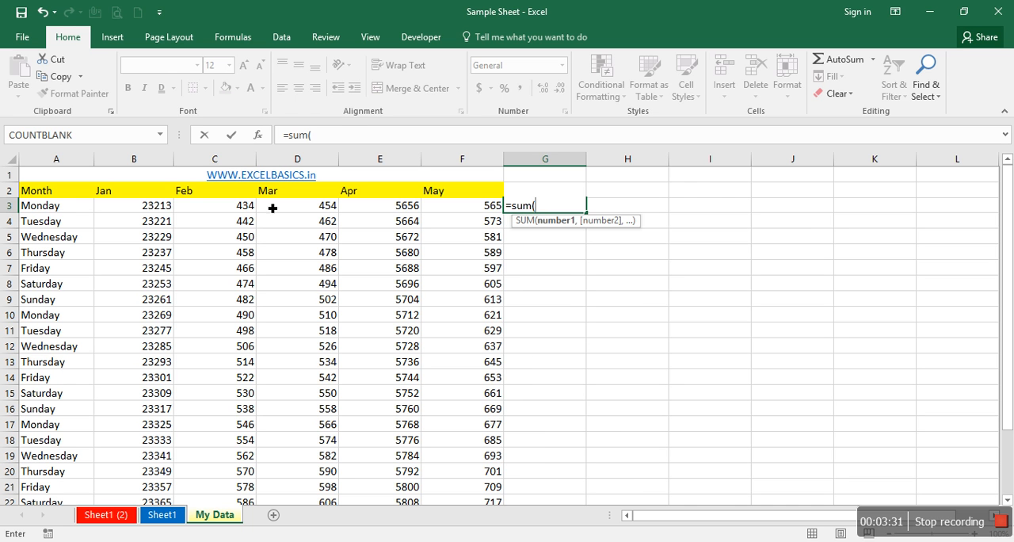
pyautogui.click(164, 207)
pyautogui.write(':')
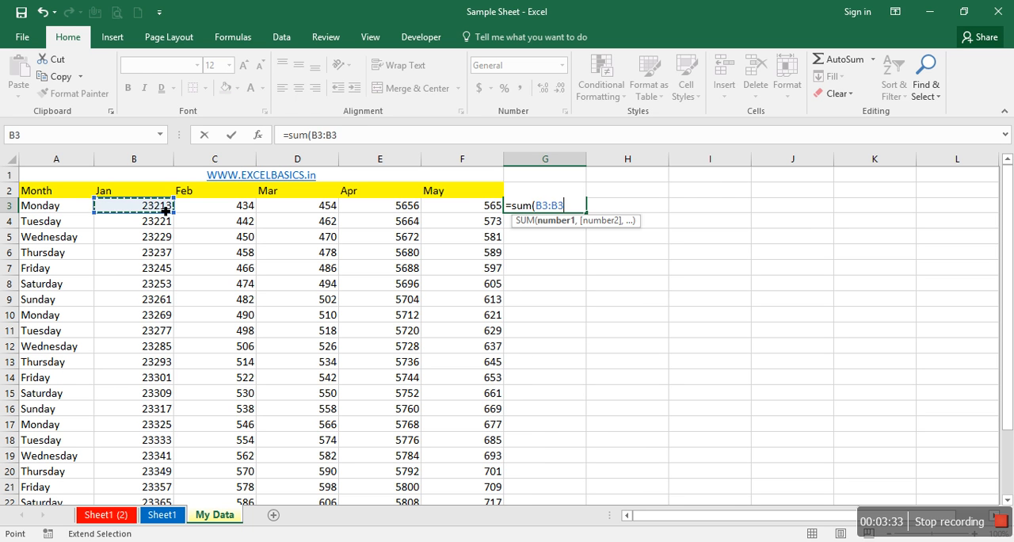
pyautogui.press('BackSpace')
pyautogui.press('BackSpace')
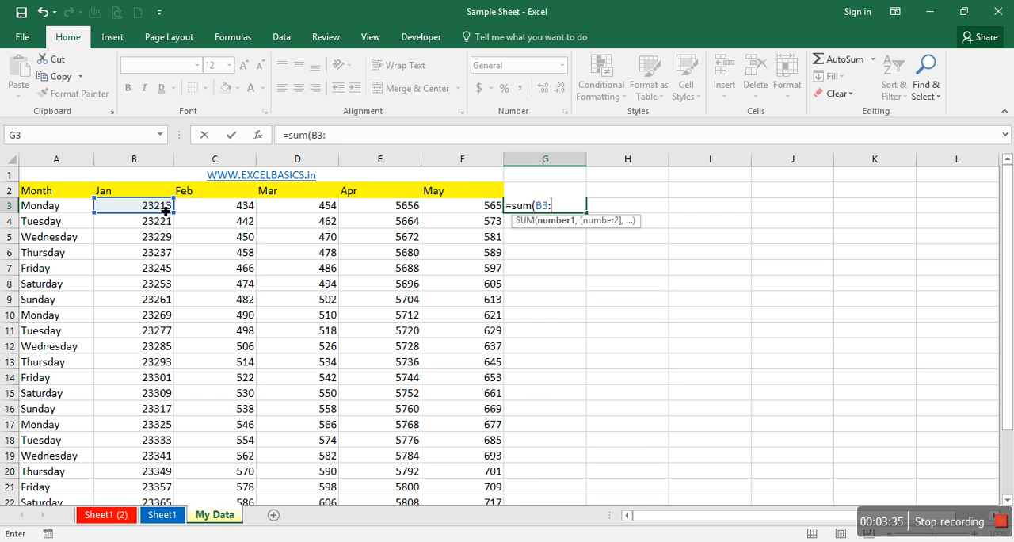
pyautogui.click(474, 210)
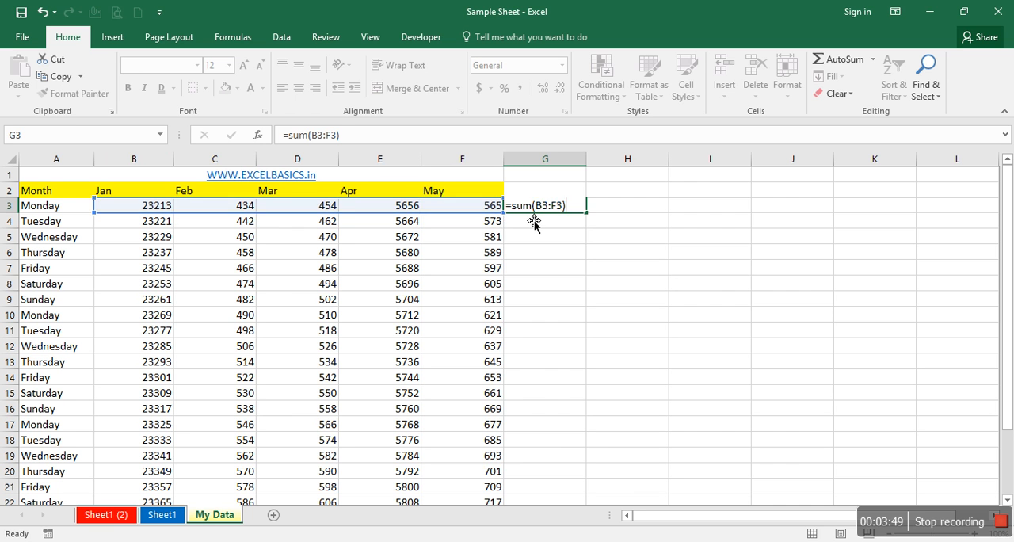
pyautogui.press('Return')
pyautogui.press('Up')
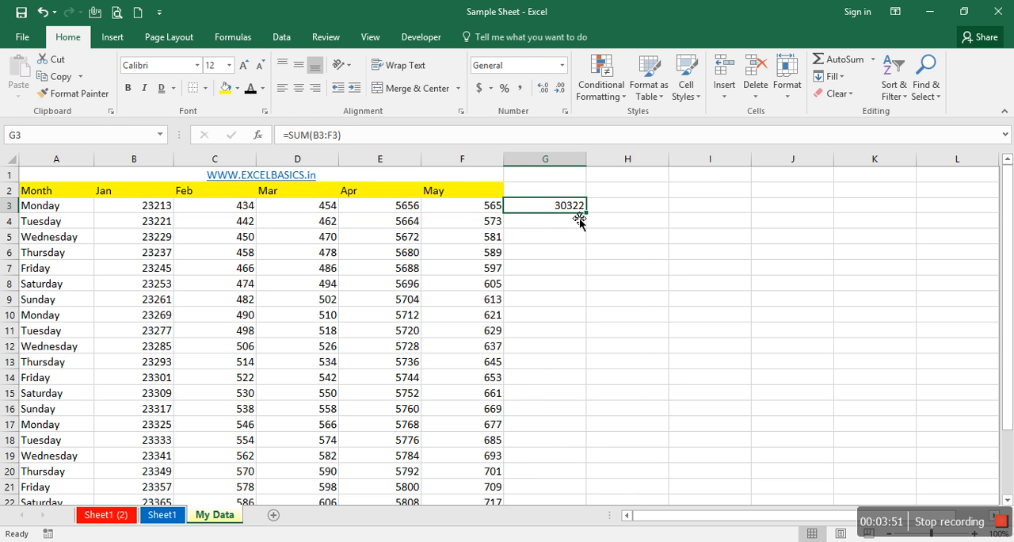
# - Check the G3 total against B3:F3 and fill the SUM formula down column G to row 26
pyautogui.moveTo(165, 211); pyautogui.dragTo(461, 211)
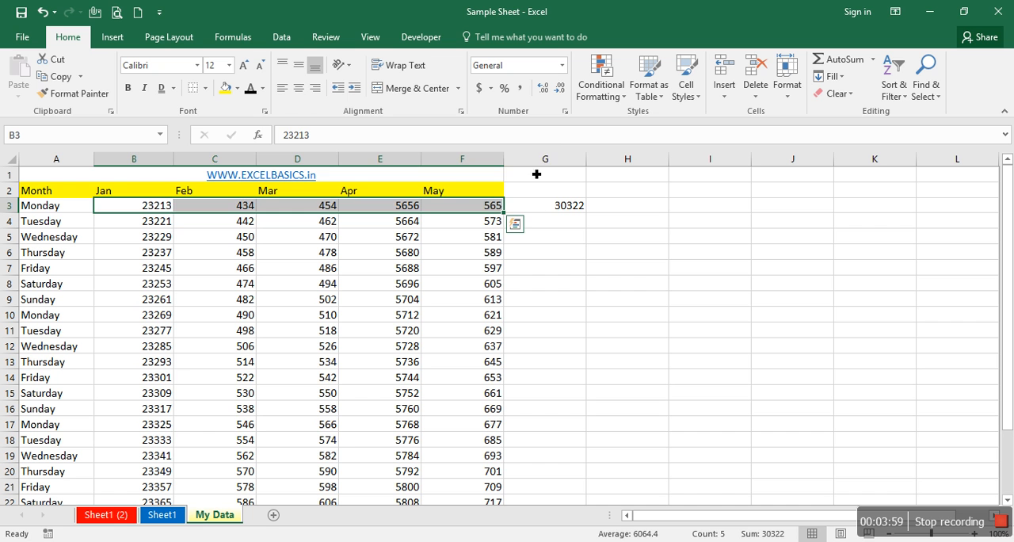
pyautogui.click(538, 208)
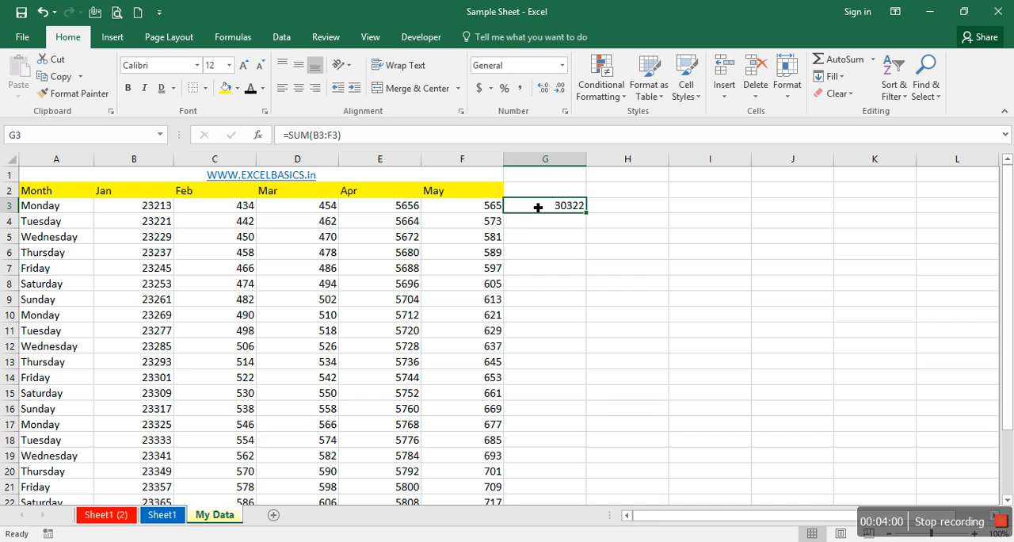
pyautogui.moveTo(592, 220)
pyautogui.mouseDown()
pyautogui.moveTo(591, 283)
pyautogui.moveTo(588, 217)
pyautogui.mouseUp()
pyautogui.doubleClick(591, 220)
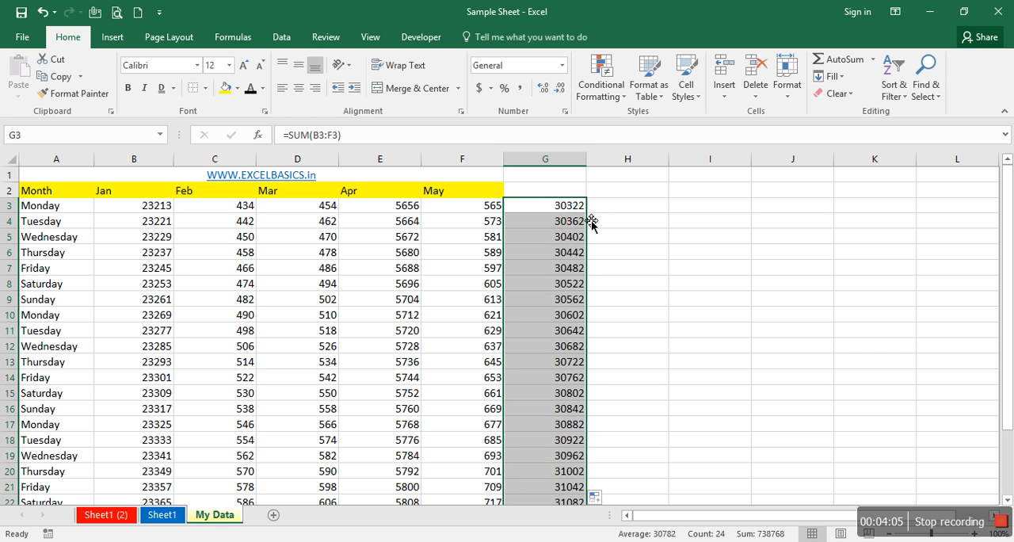
# - Check the filled totals at the end of column G, comparing row 21's total with the sum of B21:F21
pyautogui.hotkey('ctrl', 'Down')
pyautogui.press('Down')
pyautogui.press('Up')
pyautogui.moveTo(180, 398); pyautogui.dragTo(491, 396)
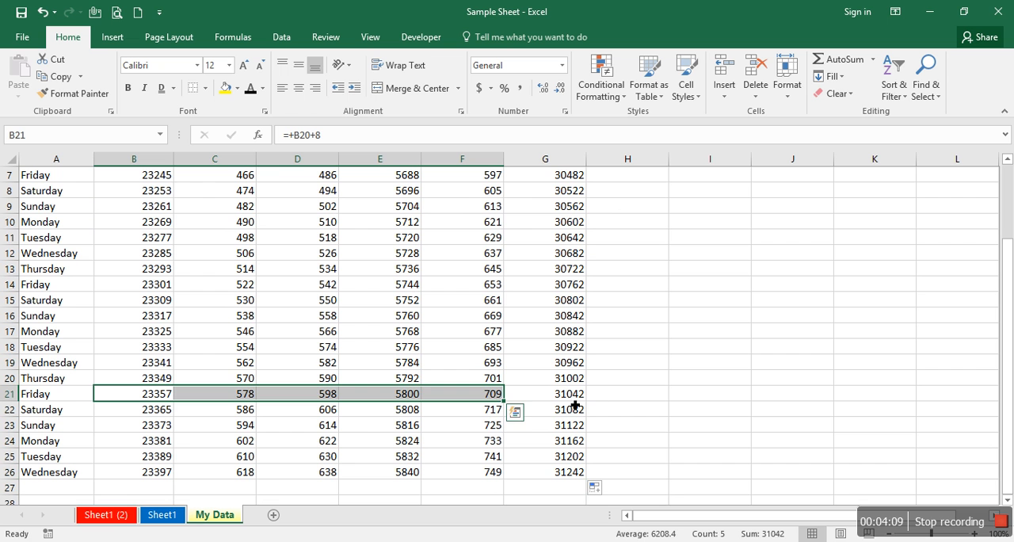
# - Delete the SUM totals in column G from G3 down to row 26
pyautogui.hotkey('ctrl', 'Up')
pyautogui.press('Down')
pyautogui.hotkey('ctrl', 'Right')
pyautogui.hotkey('ctrl', 'shift', 'Down')
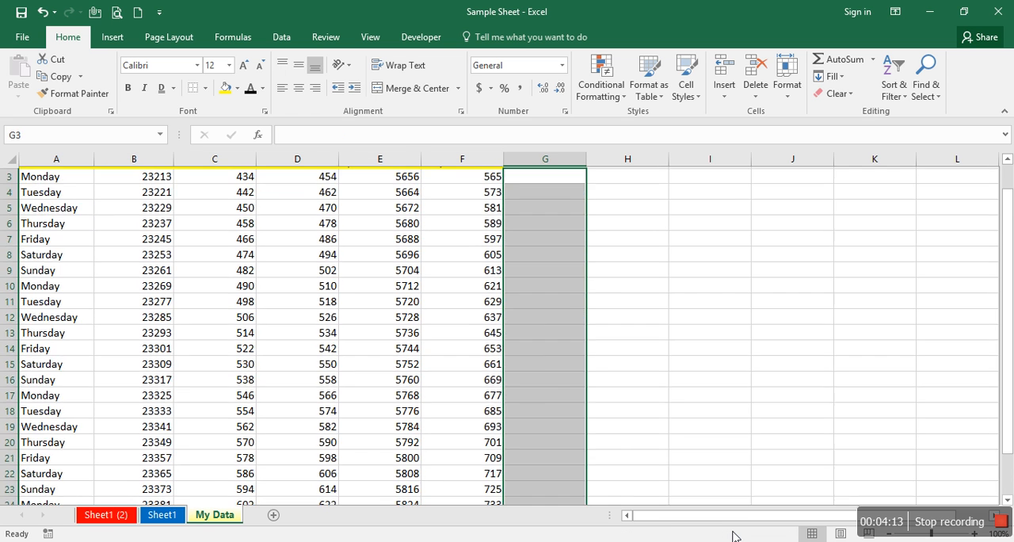
pyautogui.press('Delete')
# - Try AutoSum in G3 to total the Monday values in B3:F3, and clear the cell
pyautogui.hotkey('ctrl', 'Up')
pyautogui.hotkey('ctrl', 'Left')
pyautogui.press('Down')
pyautogui.press('Down')
pyautogui.press('Right')
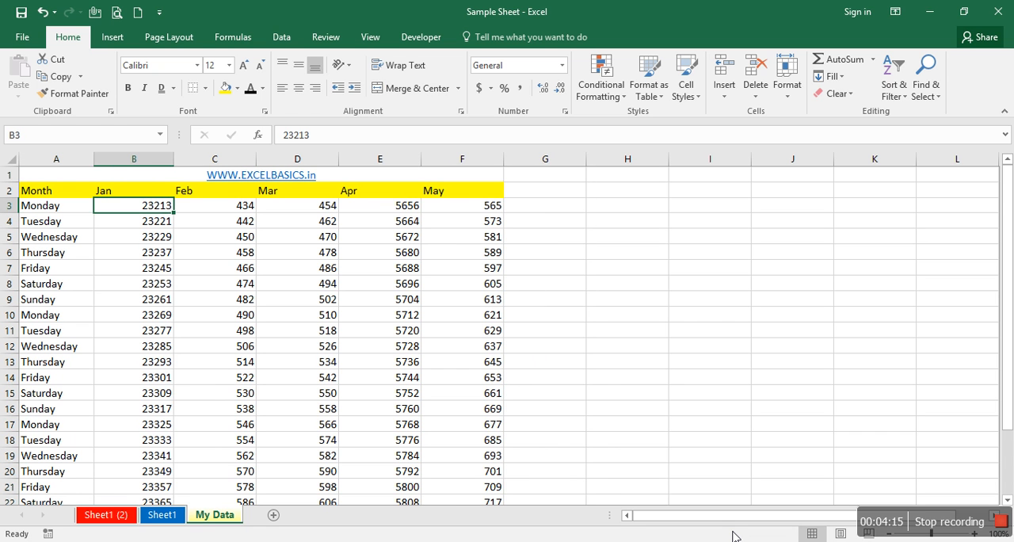
pyautogui.hotkey('ctrl', 'Right')
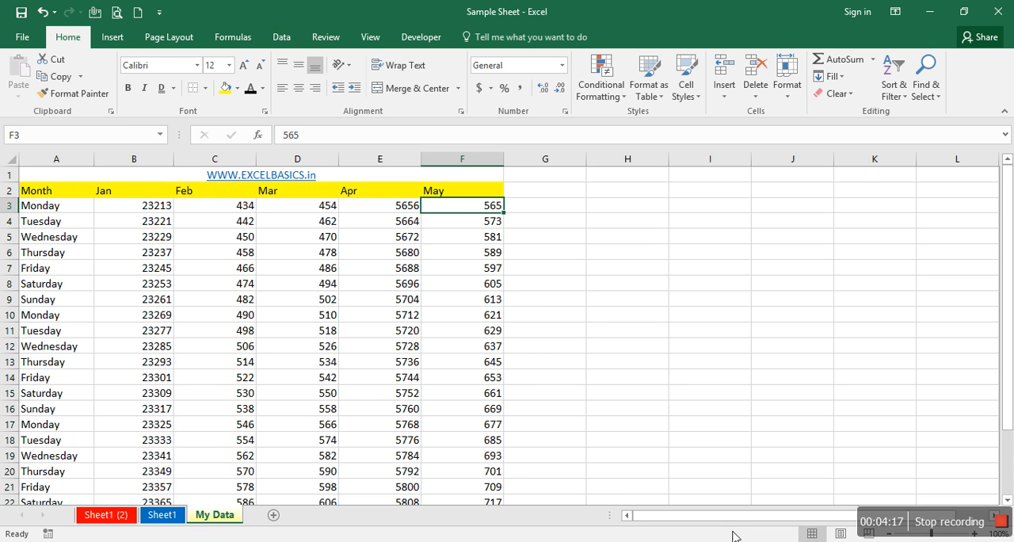
pyautogui.press('Right')
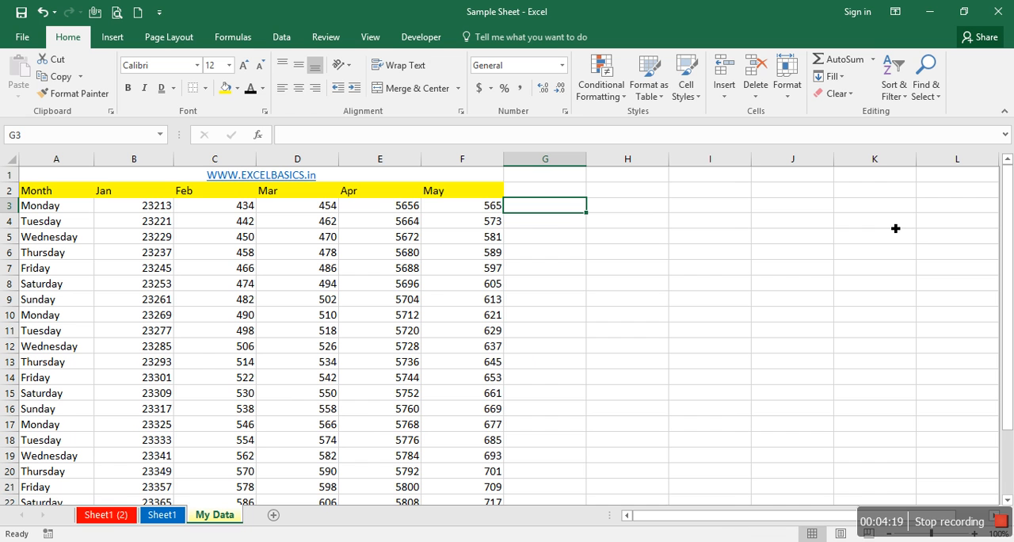
pyautogui.click(842, 60)
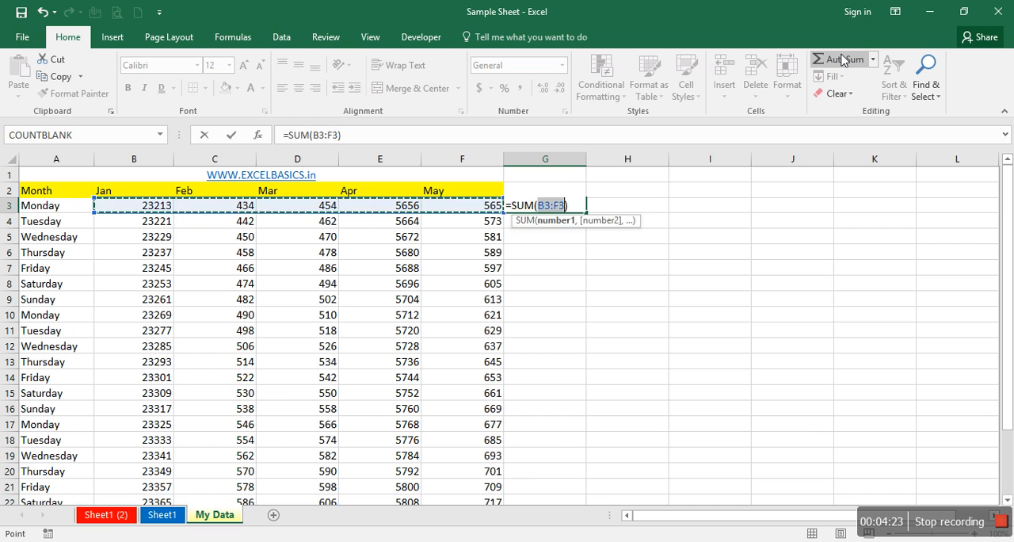
pyautogui.click(842, 60)
pyautogui.press('Delete')
# - Enter =AVERAGE(B3:F3) in G3 using AutoSum's Average function and check it against the selected B3:F3 range
pyautogui.click(874, 61)
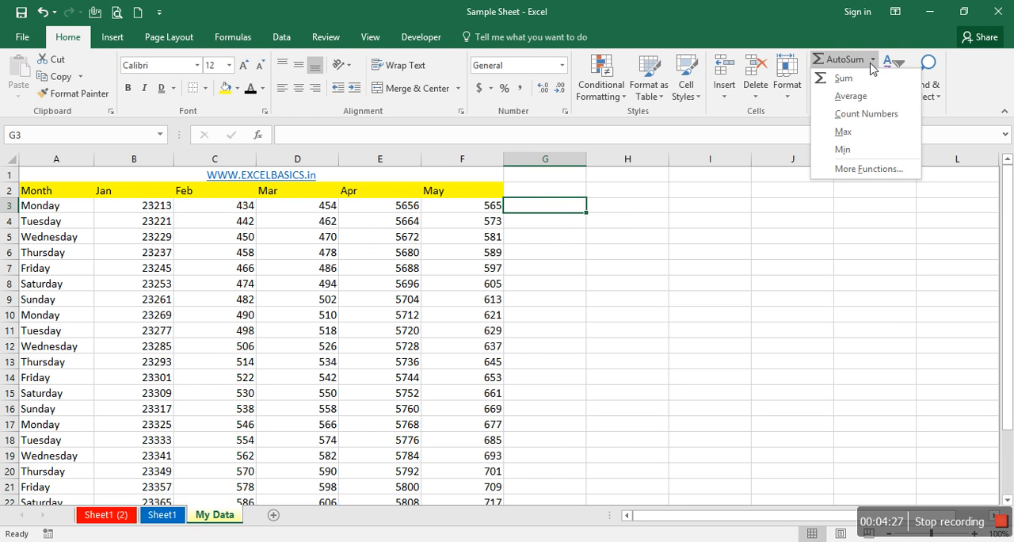
pyautogui.click(848, 96)
pyautogui.press('Return')
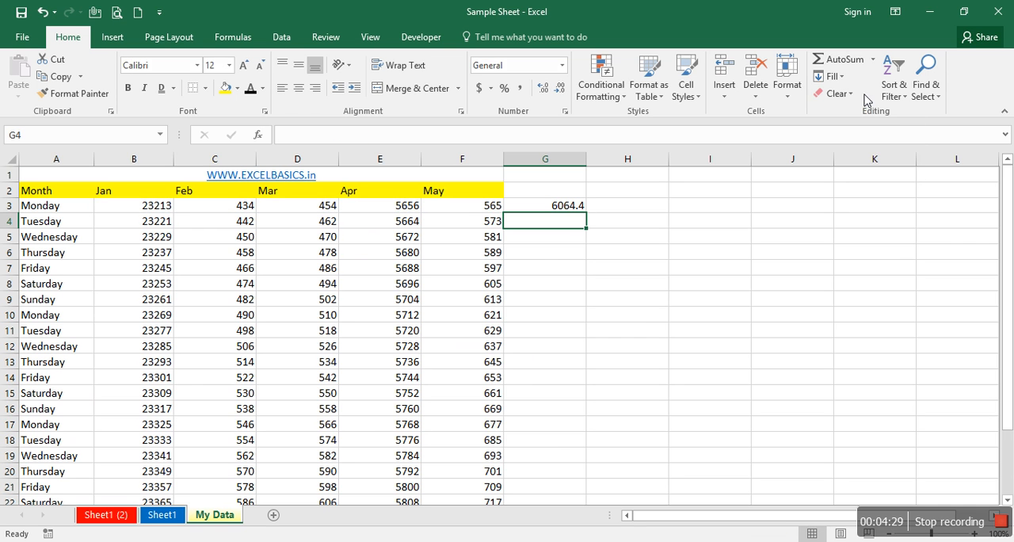
pyautogui.moveTo(171, 208); pyautogui.dragTo(490, 206)
pyautogui.click(535, 208)
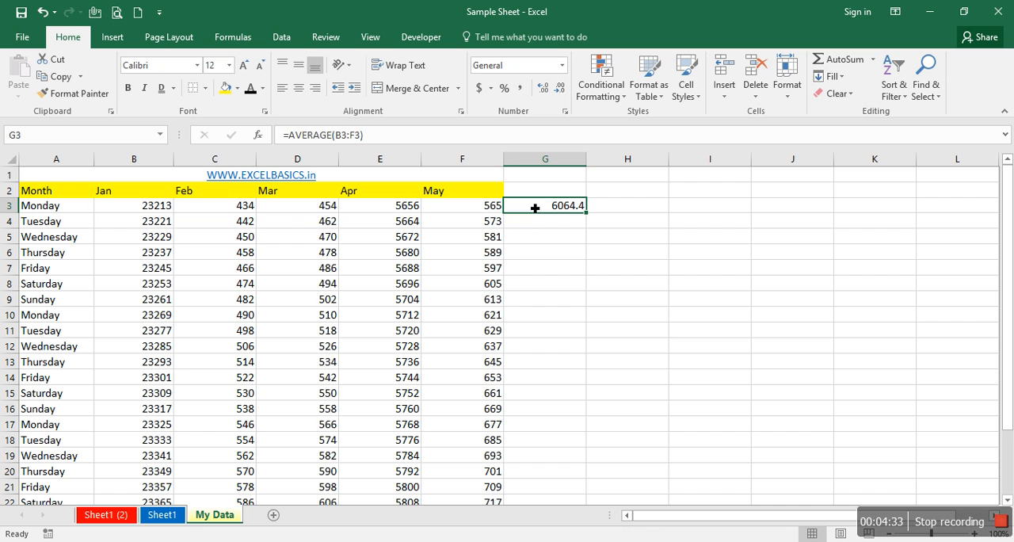
# - Replace the G3 formula with =MAX(B3:F3) using AutoSum's Max function
pyautogui.click(874, 60)
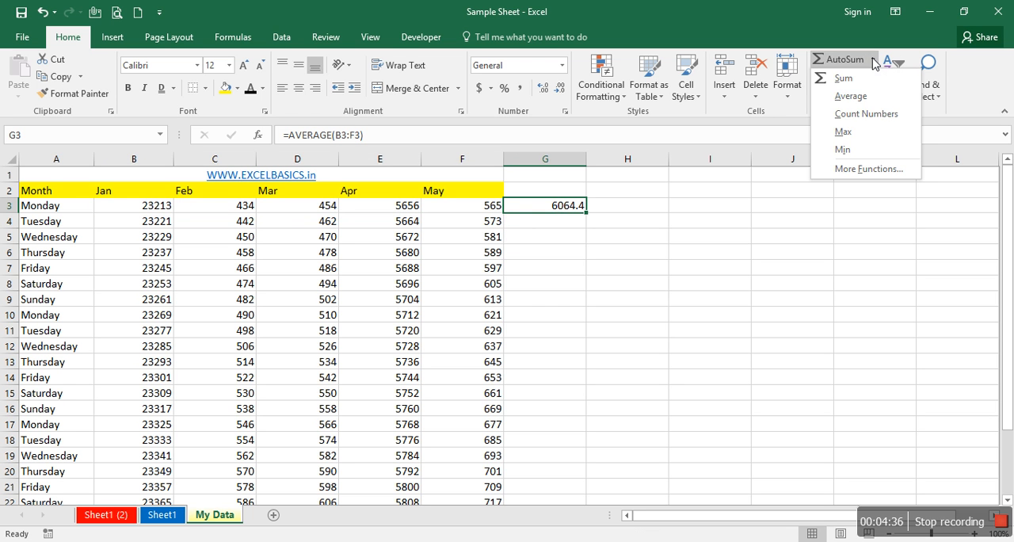
pyautogui.click(861, 131)
pyautogui.click(231, 134)
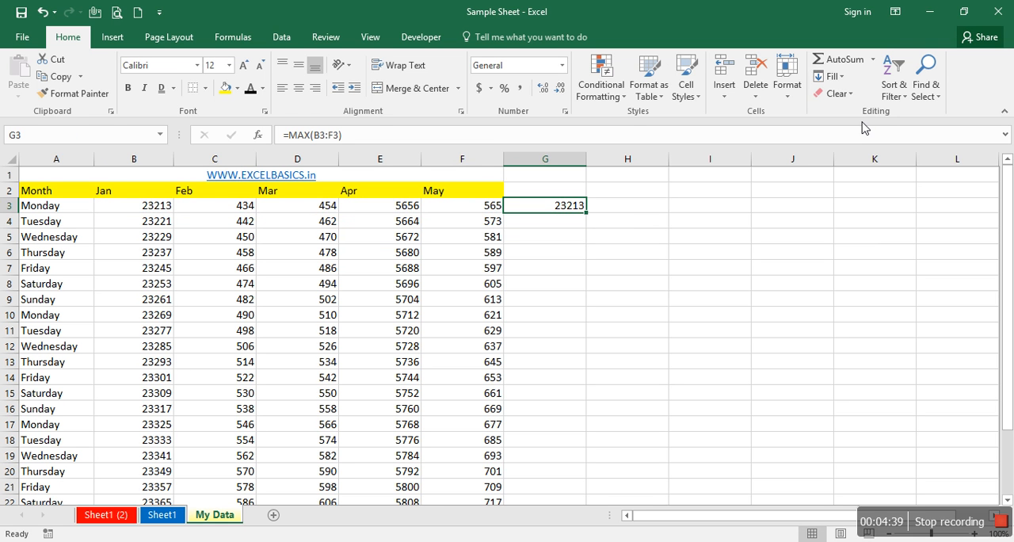
# - Set C3, the first Monday value for Feb, to 67687667 to test the MAX formula
pyautogui.click(172, 208)
pyautogui.click(234, 209)
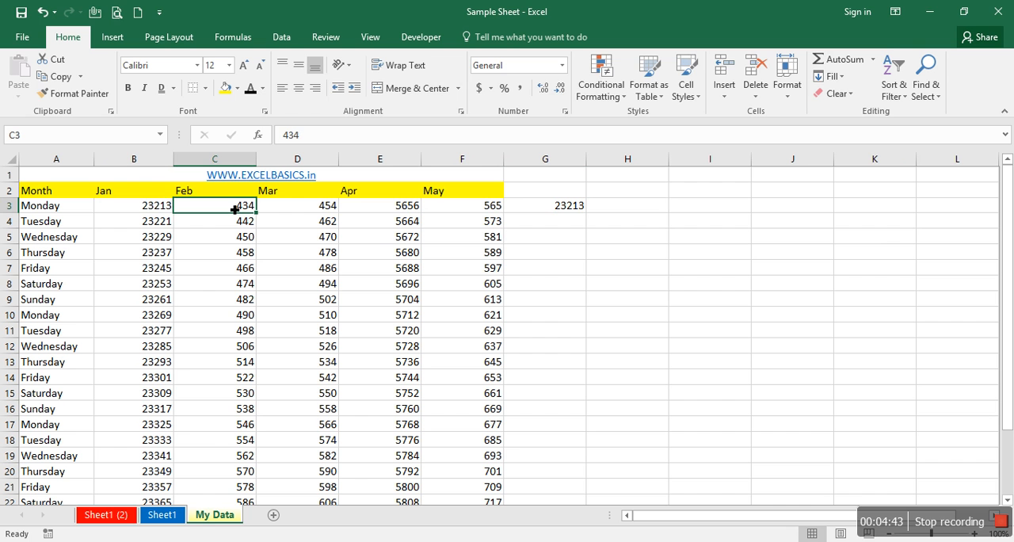
pyautogui.write('67687667')
pyautogui.hotkey('ctrl', 'Return')
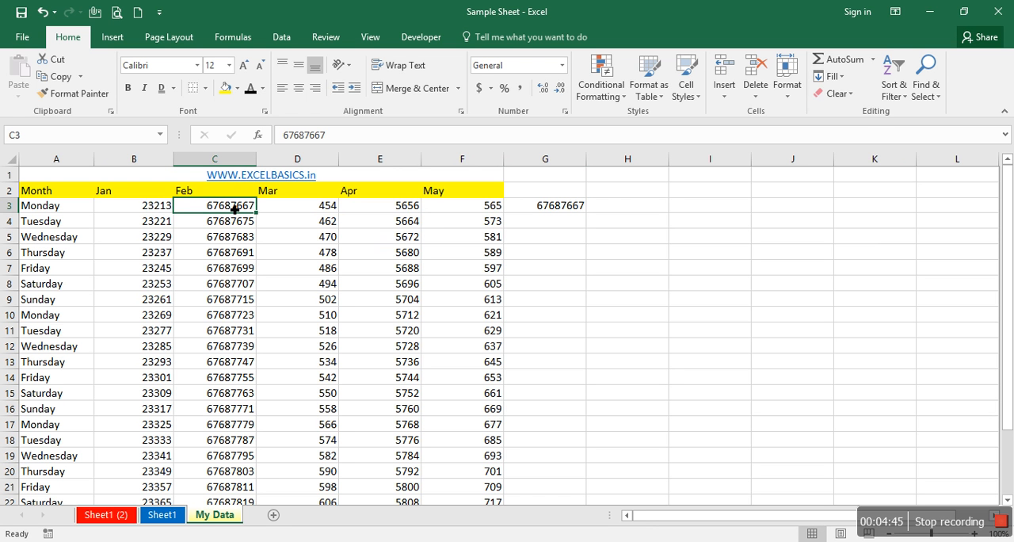
# - Inspect the range used by the MAX formula in G3 and undo the change to C3
pyautogui.click(560, 209)
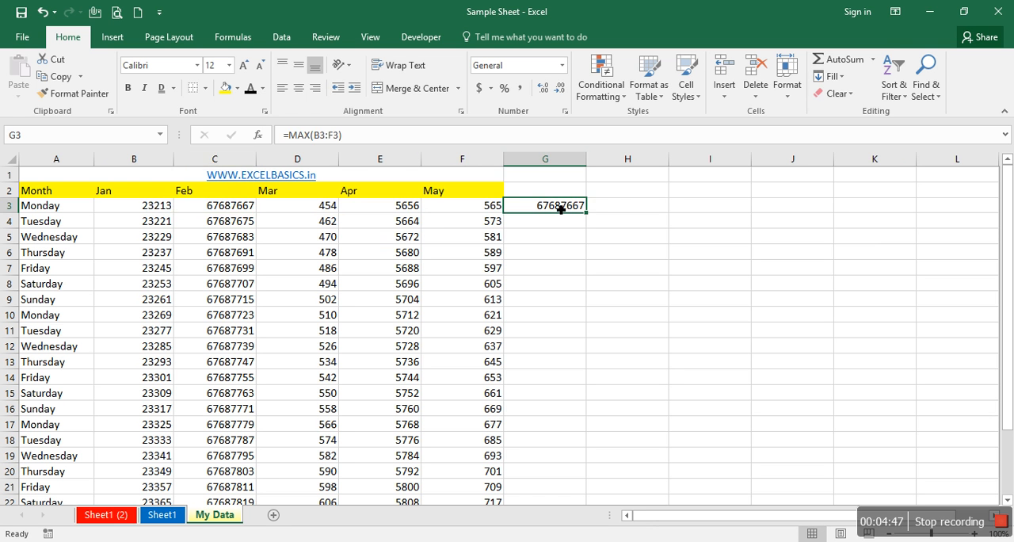
pyautogui.doubleClick(561, 209)
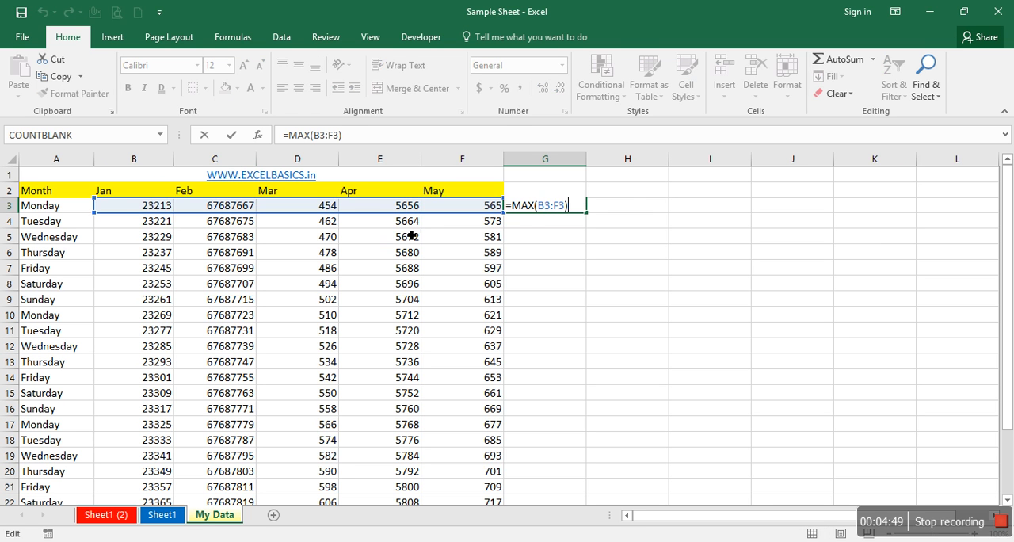
pyautogui.press('Escape')
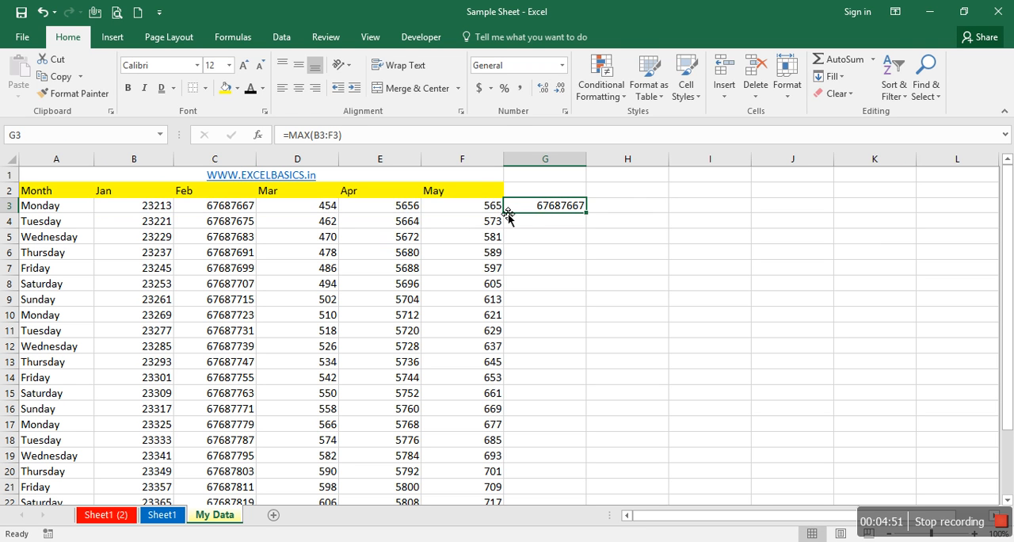
pyautogui.hotkey('ctrl', 'z')
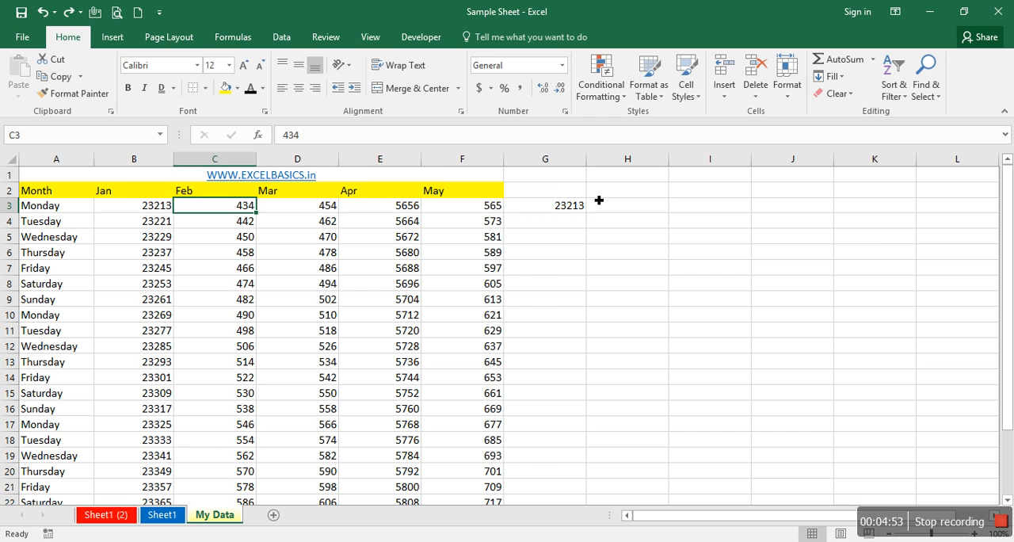
# - Review the functions AutoSum offers for G3 and delete the MAX formula from the cell
pyautogui.press('Right')
pyautogui.press('Right')
pyautogui.press('Right')
pyautogui.press('Right')
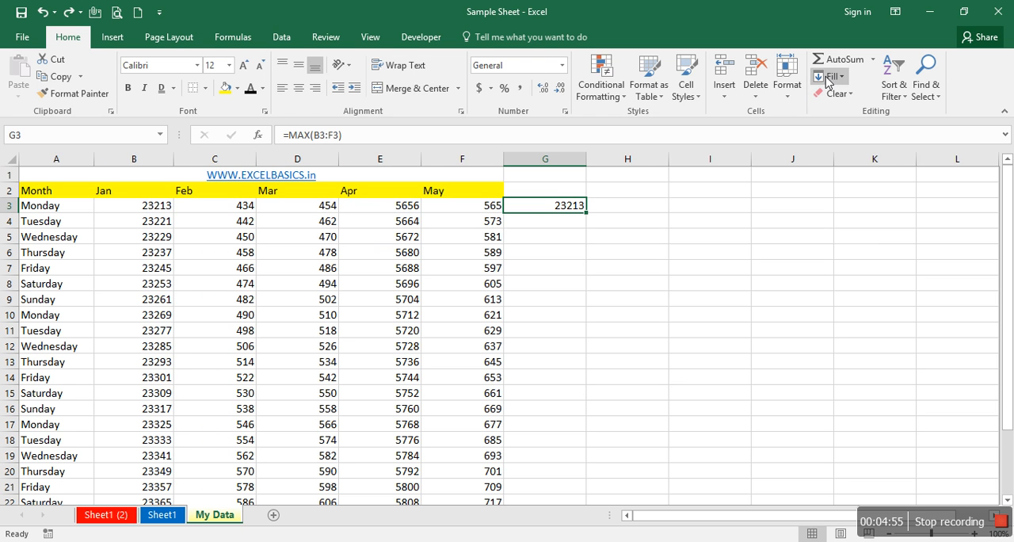
pyautogui.click(874, 59)
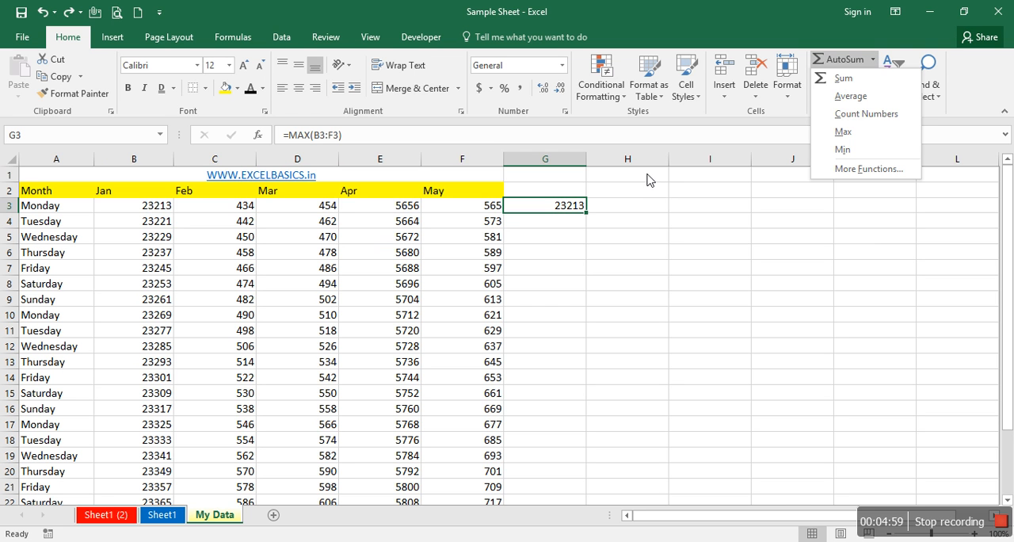
pyautogui.click(714, 250)
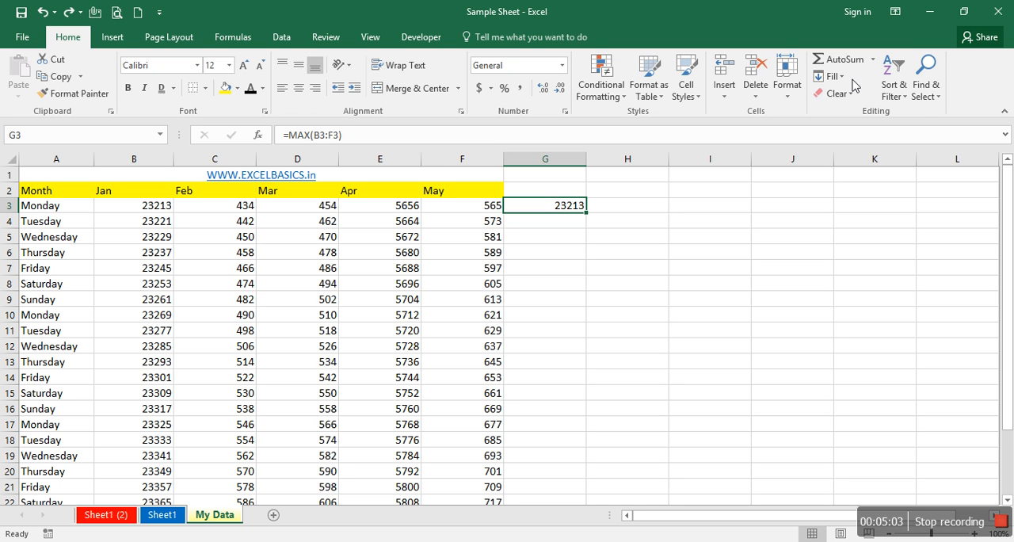
pyautogui.click(874, 60)
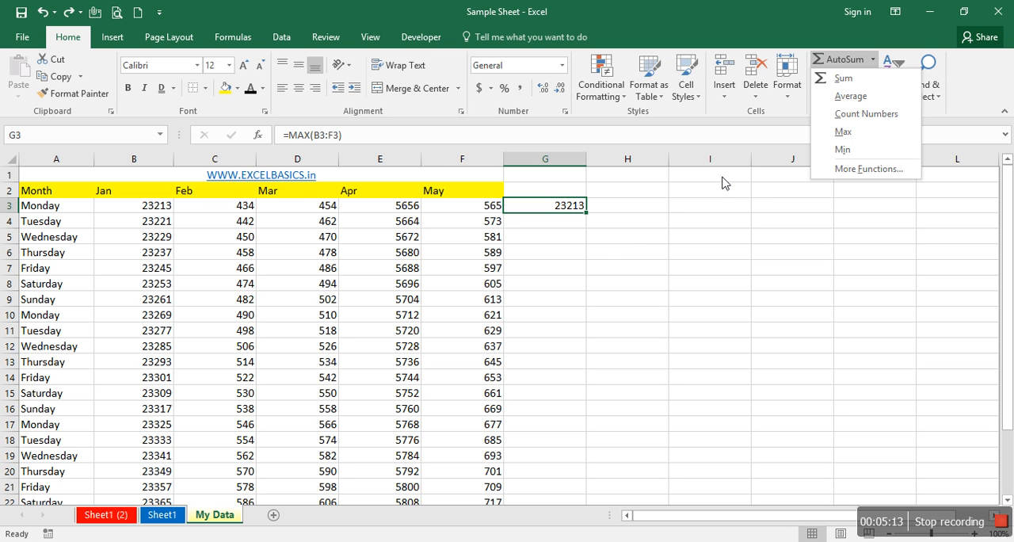
pyautogui.click(597, 210)
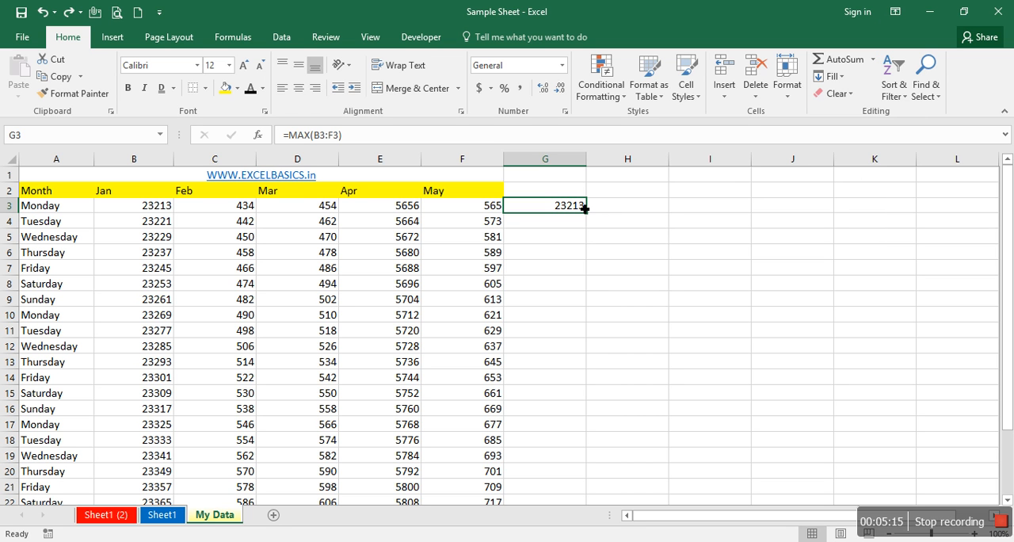
pyautogui.press('Delete')
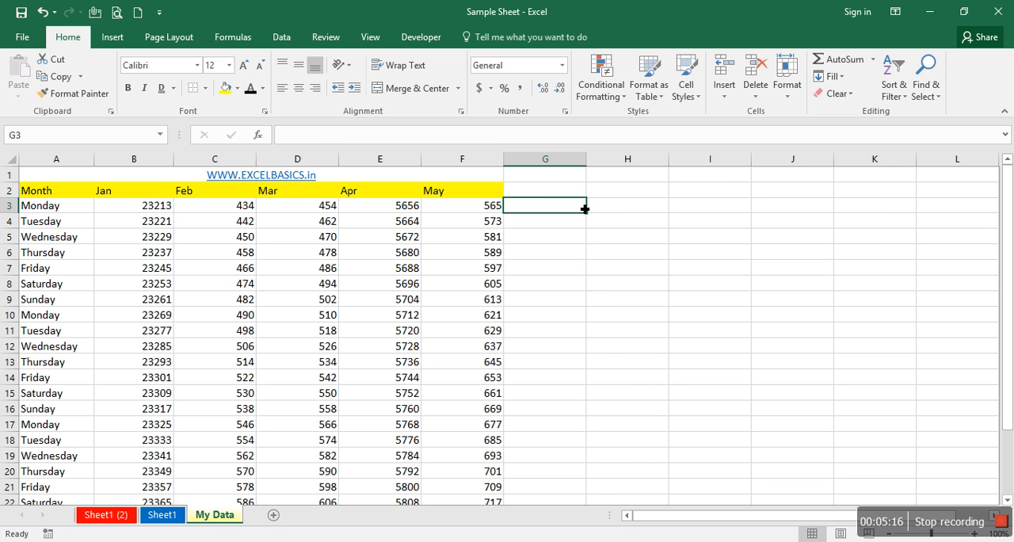
# - Try Fill Left on the empty G3 and Fill Up on F3, the first May value
pyautogui.click(847, 79)
pyautogui.click(856, 148)
pyautogui.click(489, 209)
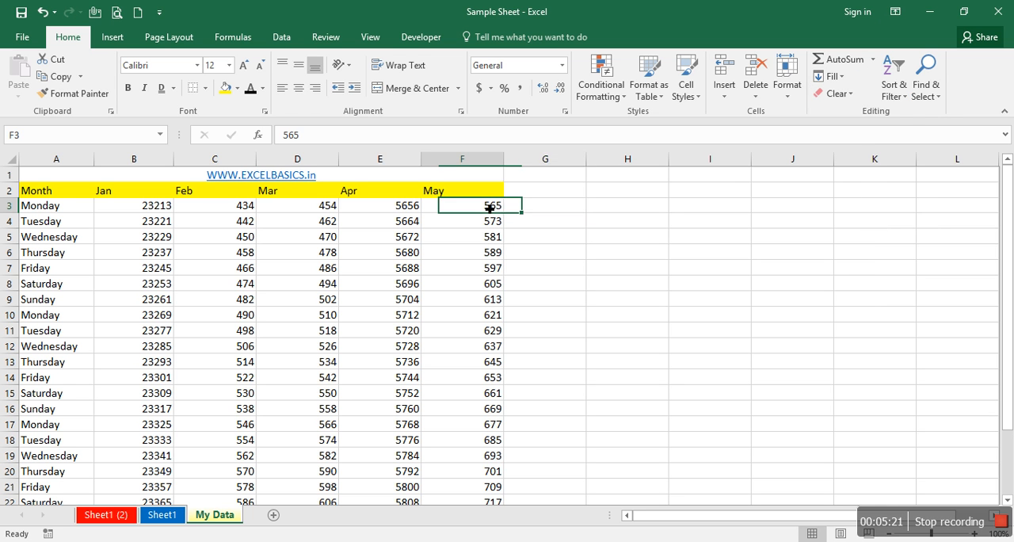
pyautogui.click(846, 78)
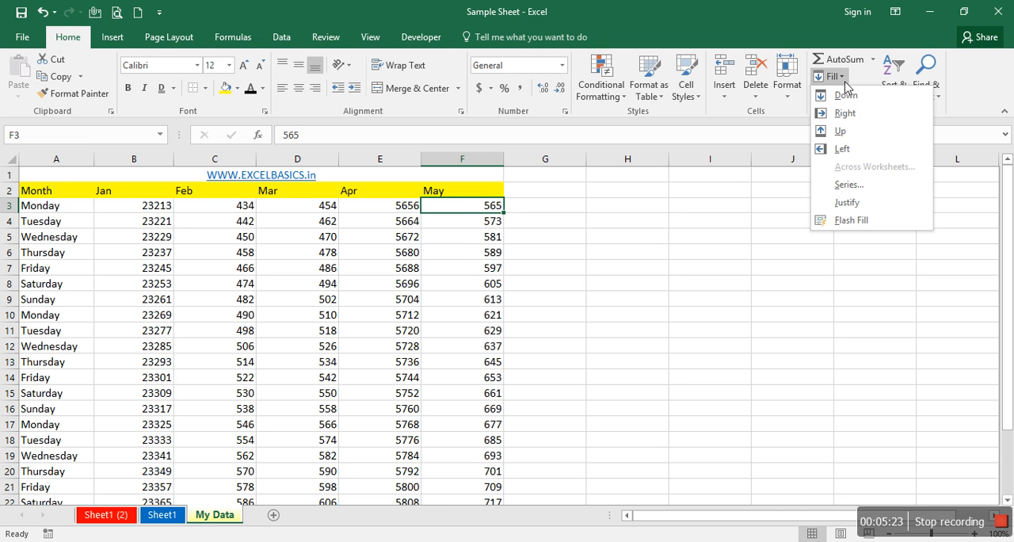
pyautogui.click(844, 135)
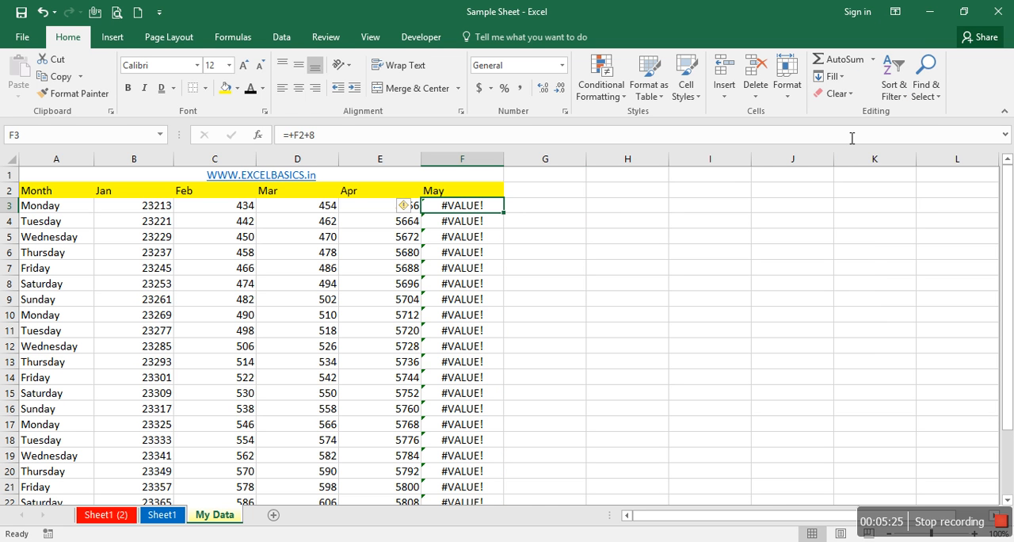
# - Undo the upward fill and paste F3:F26 over itself as values only
pyautogui.hotkey('ctrl', 'z')
pyautogui.hotkey('ctrl', 'shift', 'Down')
pyautogui.hotkey('ctrl', 'c')
pyautogui.hotkey('alt', 'e')
pyautogui.press('s')
pyautogui.press('v')
pyautogui.press('Return')
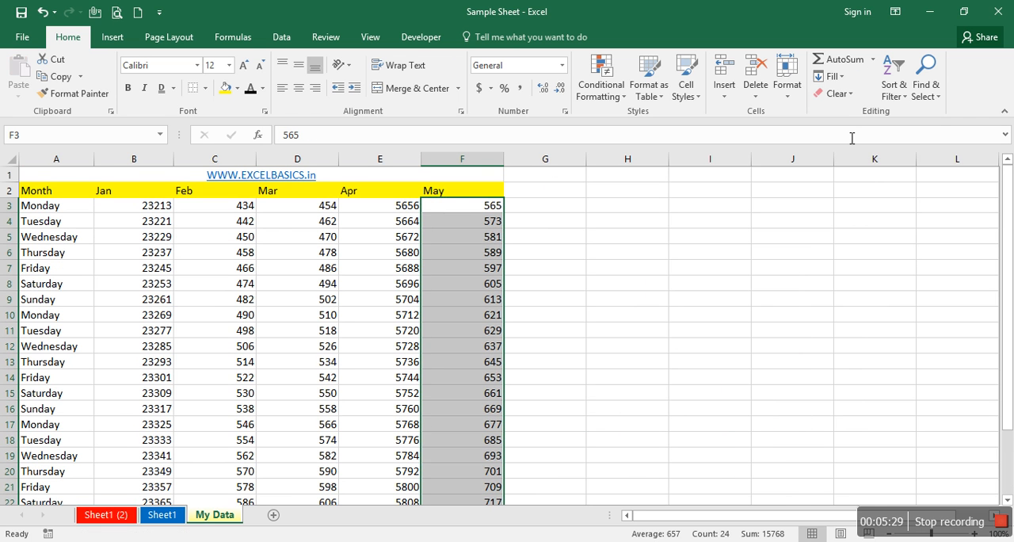
pyautogui.click(494, 206)
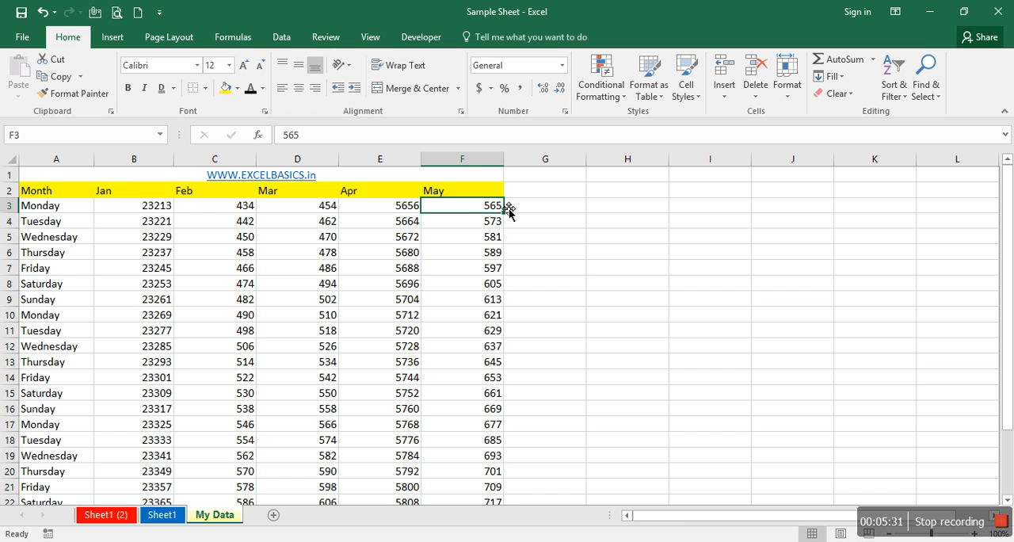
# - Try Fill Right and Fill Down on cell F3
pyautogui.click(841, 76)
pyautogui.click(844, 114)
pyautogui.click(831, 77)
pyautogui.click(845, 97)
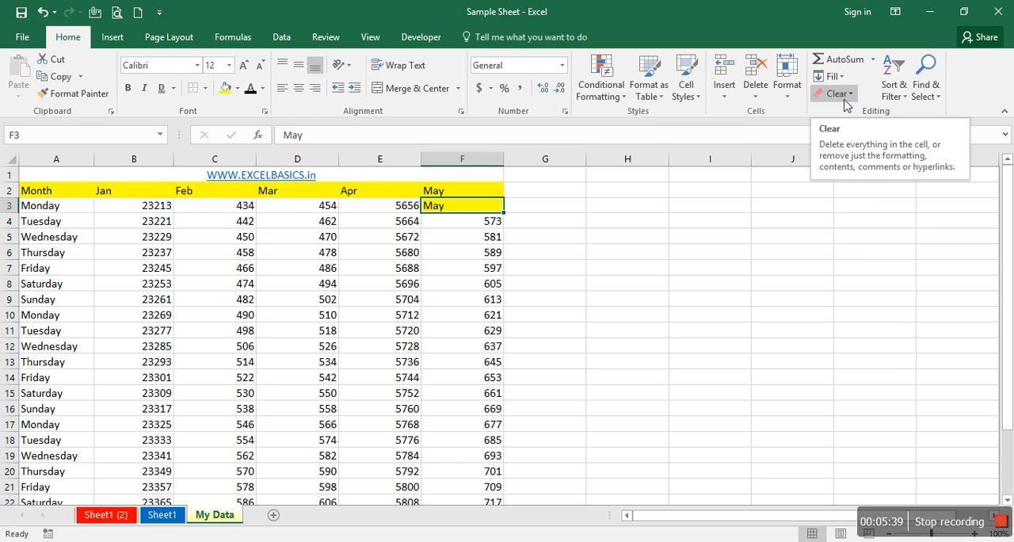
pyautogui.click(844, 99)
pyautogui.click(840, 101)
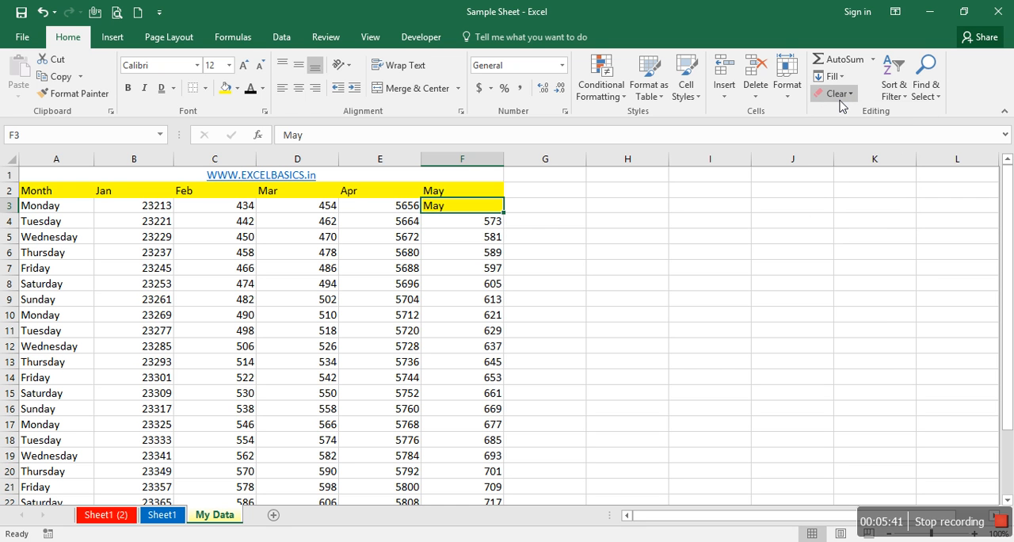
# - Undo the fill on F3 and the values-only paste in the May column, and return to F3
pyautogui.hotkey('ctrl', 'z')
pyautogui.hotkey('ctrl', 'z')
pyautogui.hotkey('ctrl', 'shift', 'Down')
pyautogui.hotkey('ctrl', 'c')
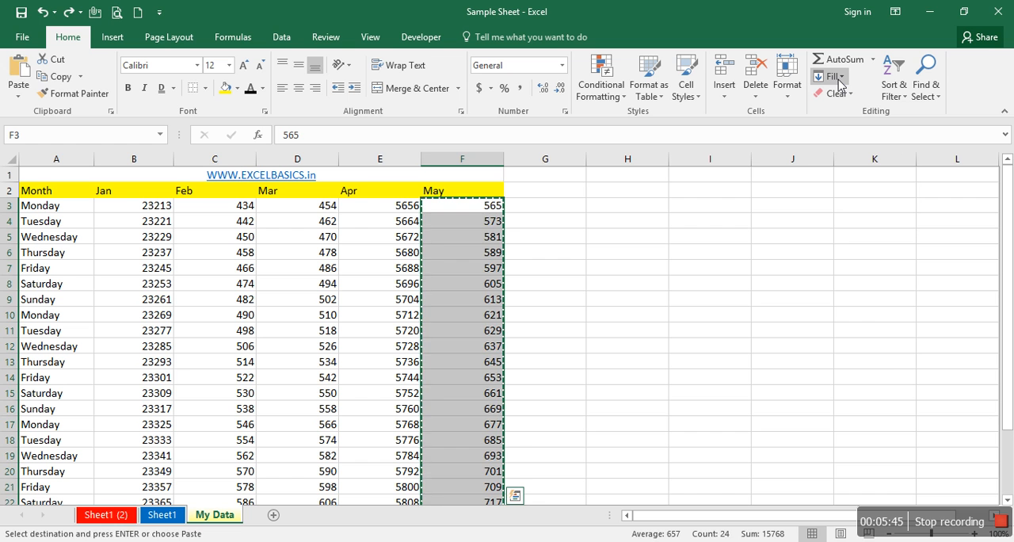
pyautogui.press('Escape')
pyautogui.press('Left')
pyautogui.press('Right')
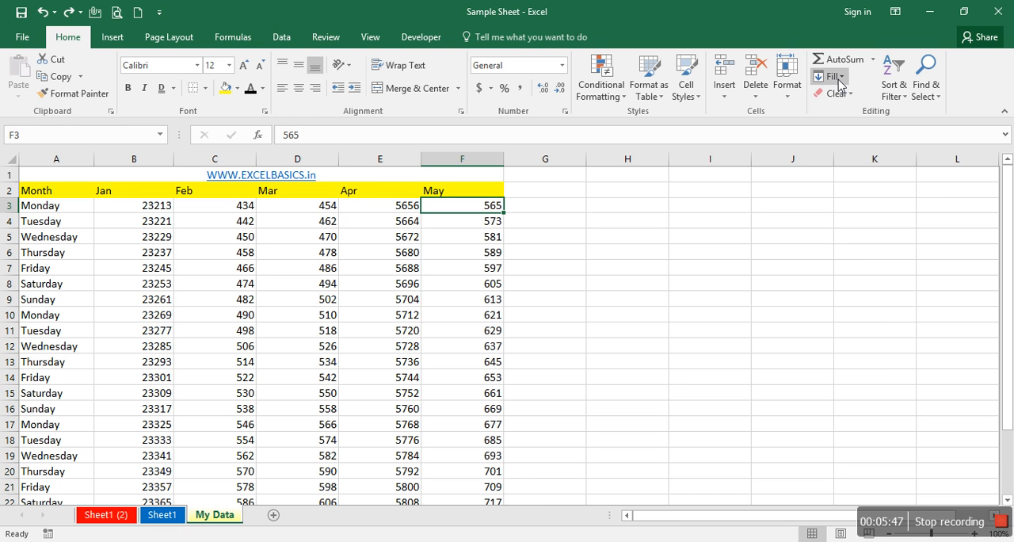
# - Try Fill Left on F3 and undo it
pyautogui.click(838, 79)
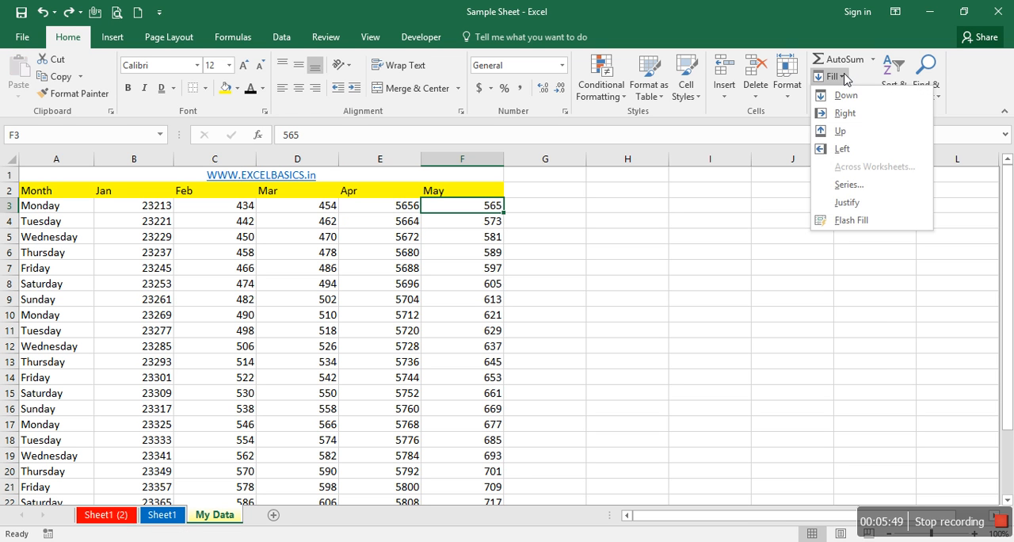
pyautogui.click(842, 150)
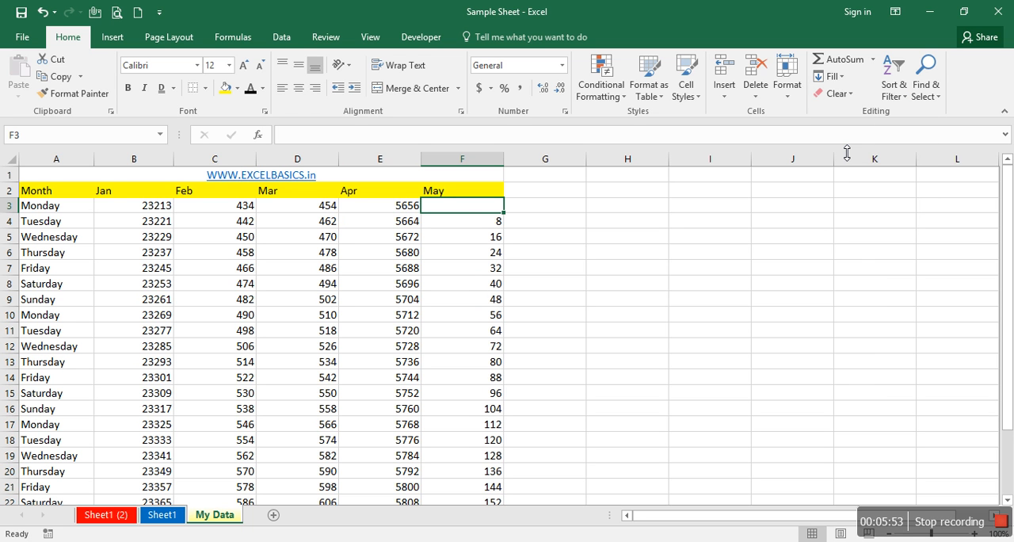
pyautogui.click(842, 78)
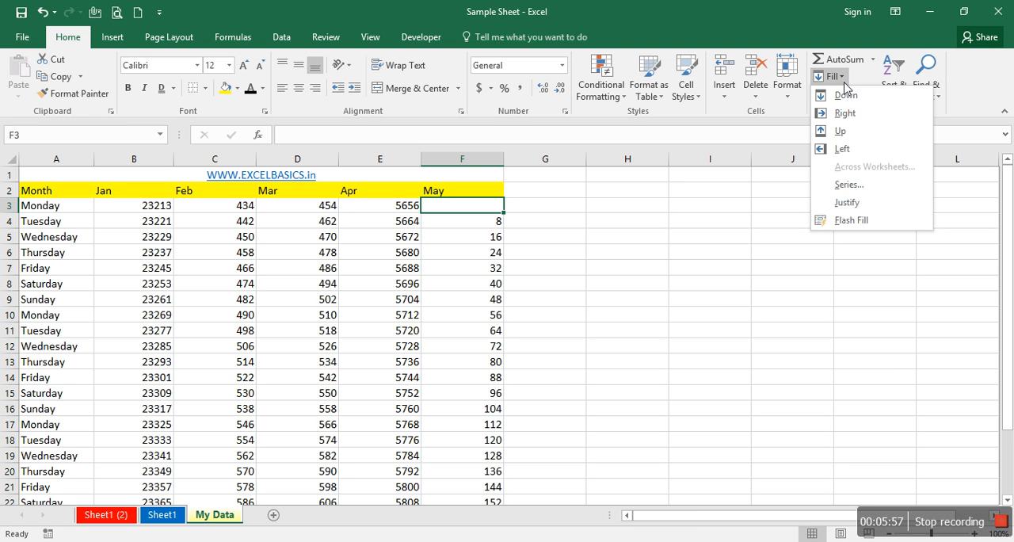
pyautogui.click(844, 83)
pyautogui.hotkey('ctrl', 'z')
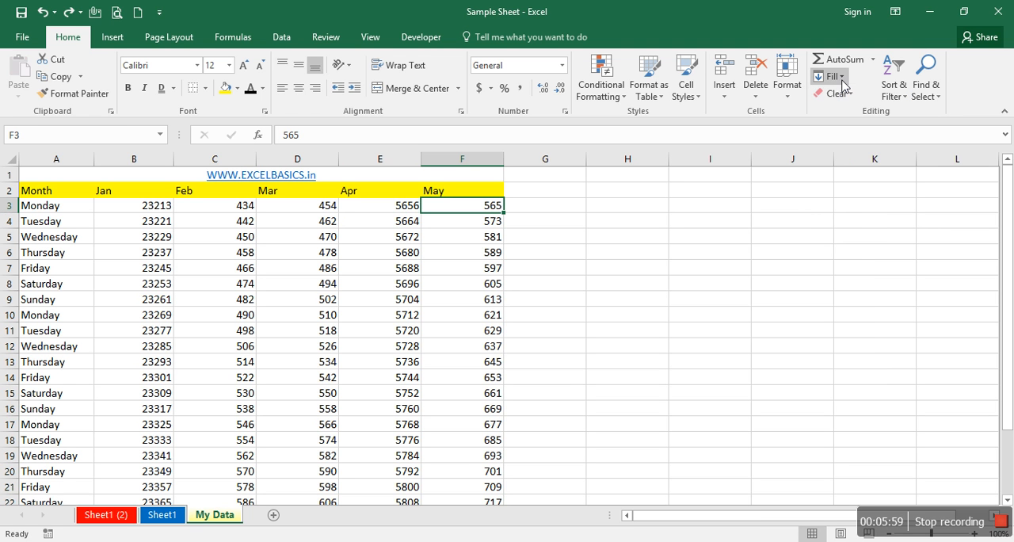
# - Try Fill Right on cell F3 and undo it
pyautogui.click(842, 80)
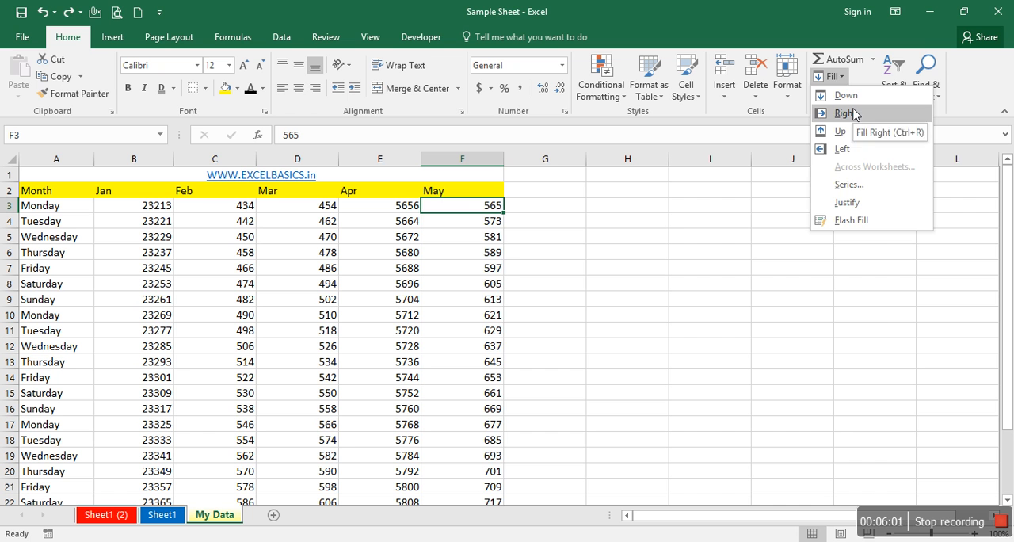
pyautogui.click(846, 113)
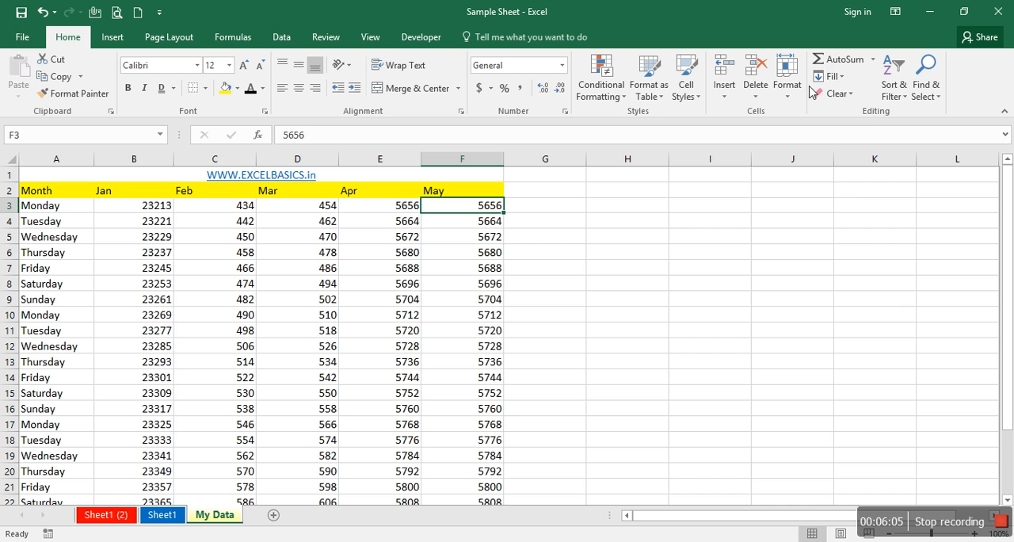
pyautogui.hotkey('ctrl', 'z')
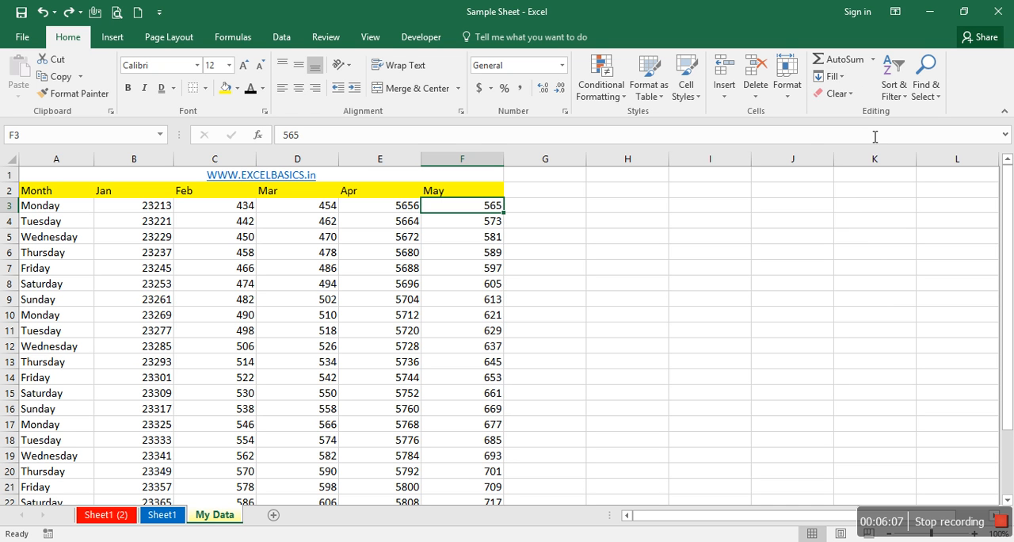
pyautogui.click(828, 76)
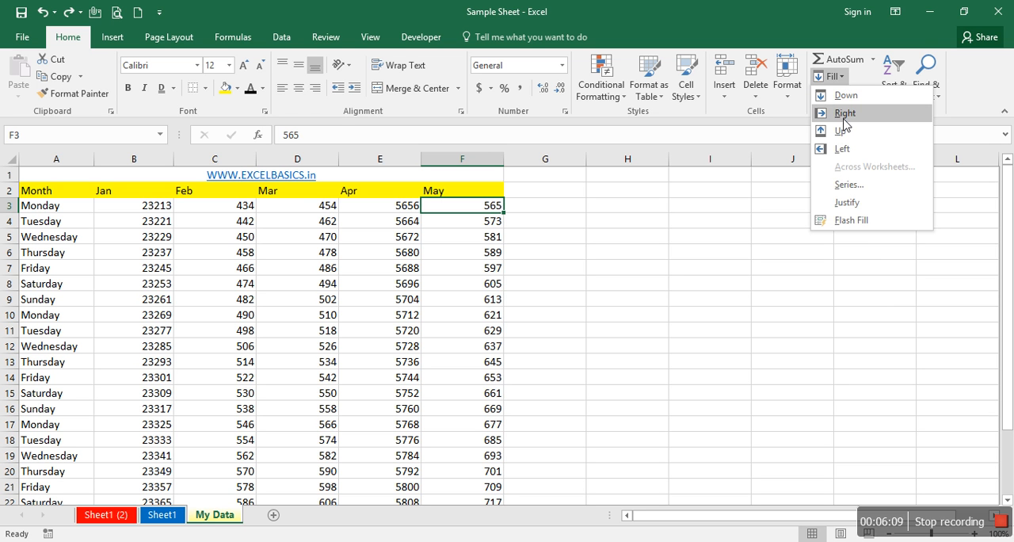
pyautogui.click(713, 273)
# - Try Clear All on cell F3 and undo it
pyautogui.click(851, 93)
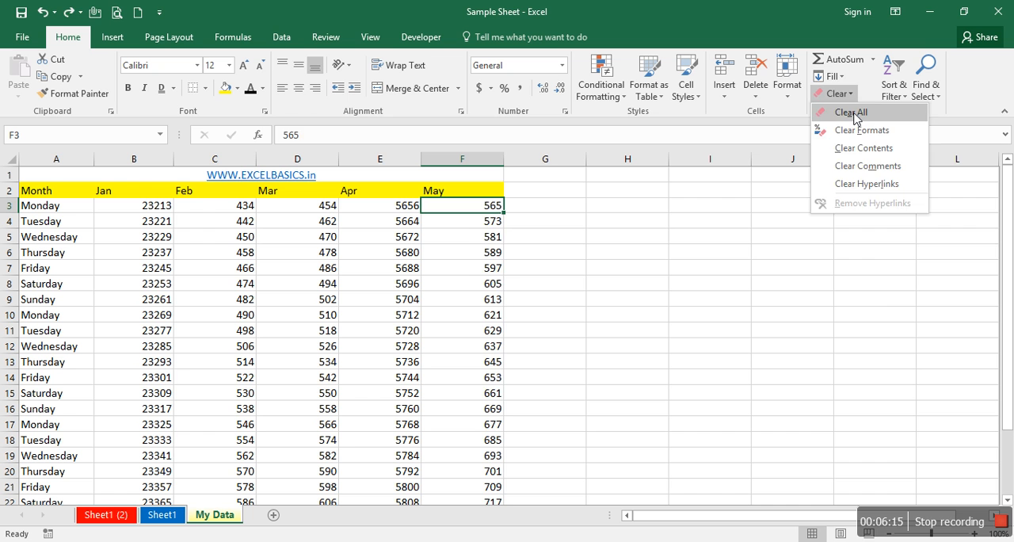
pyautogui.click(851, 112)
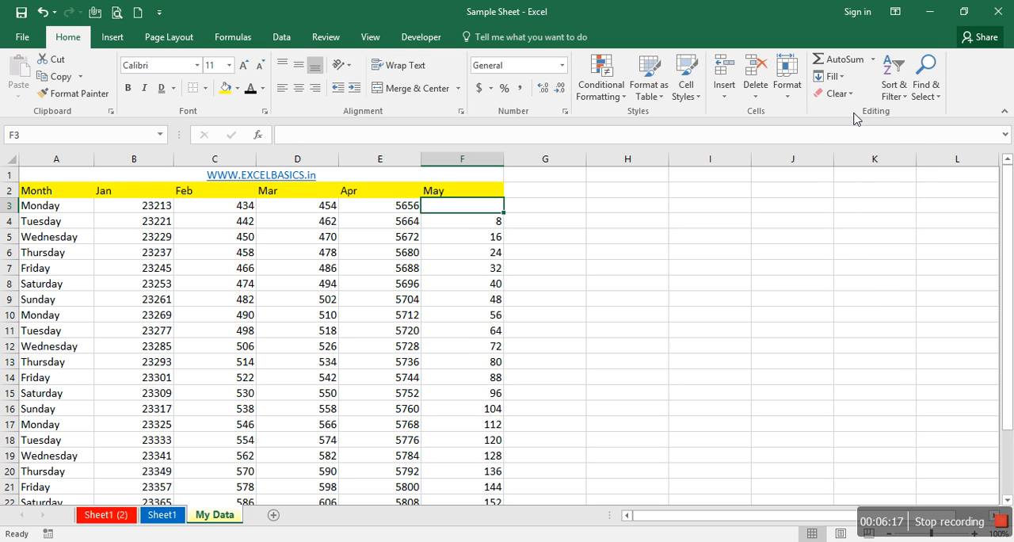
pyautogui.hotkey('ctrl', 'z')
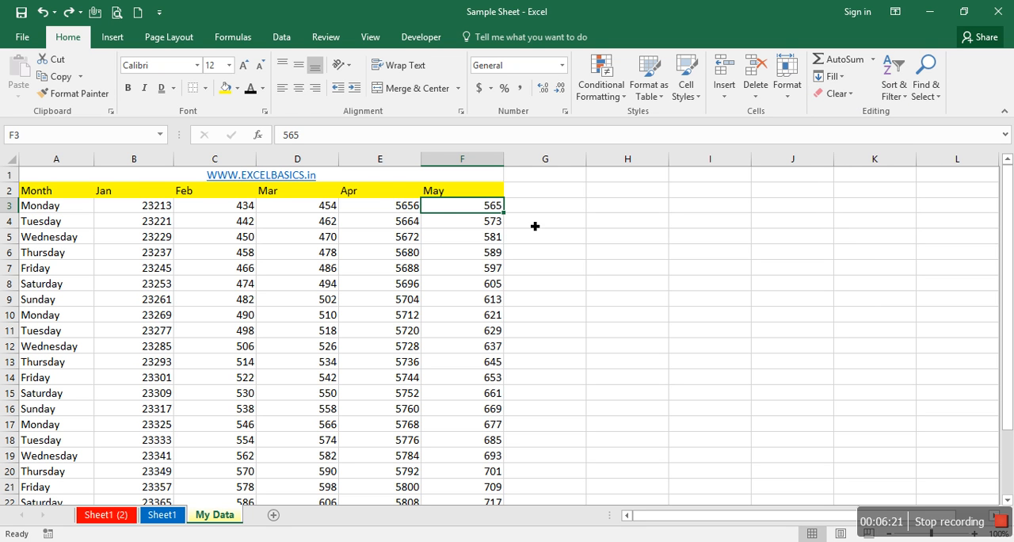
# - Sort the data by the Feb column with Sort A to Z
pyautogui.click(367, 191)
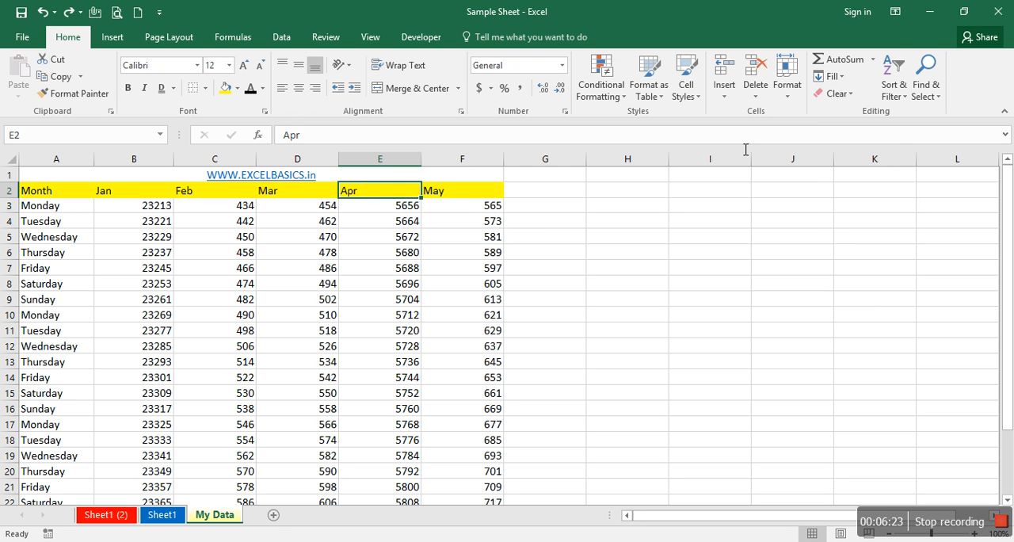
pyautogui.click(909, 99)
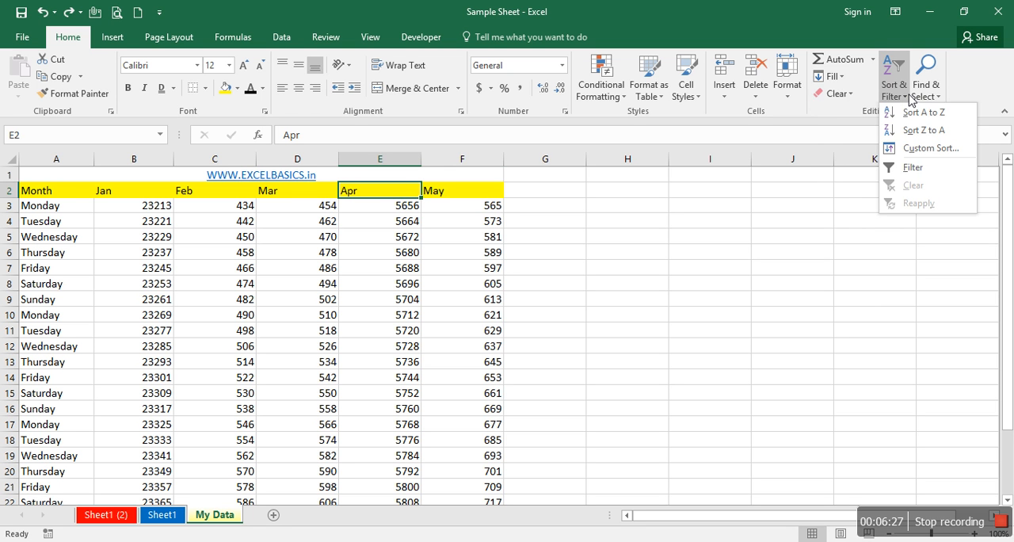
pyautogui.click(153, 189)
pyautogui.click(217, 194)
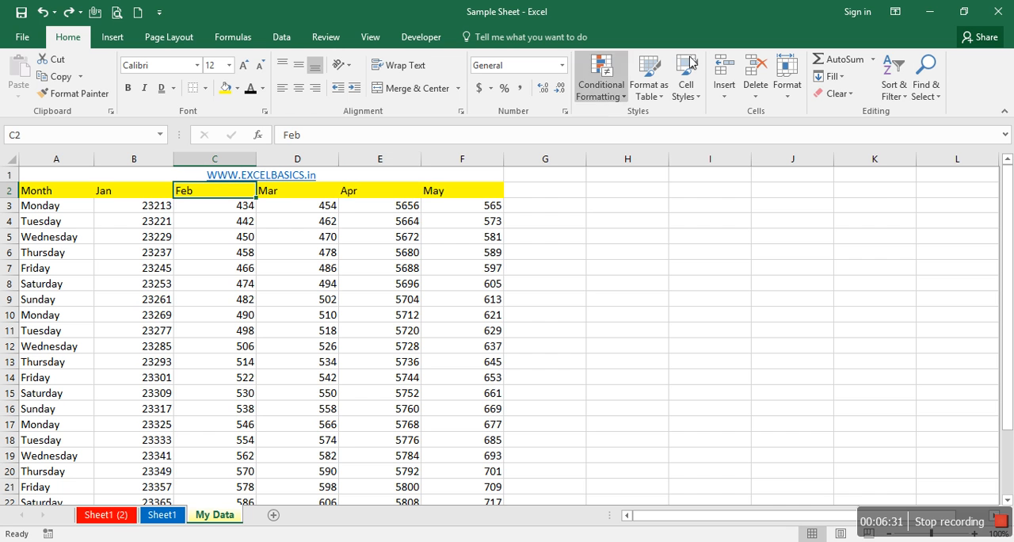
pyautogui.click(900, 99)
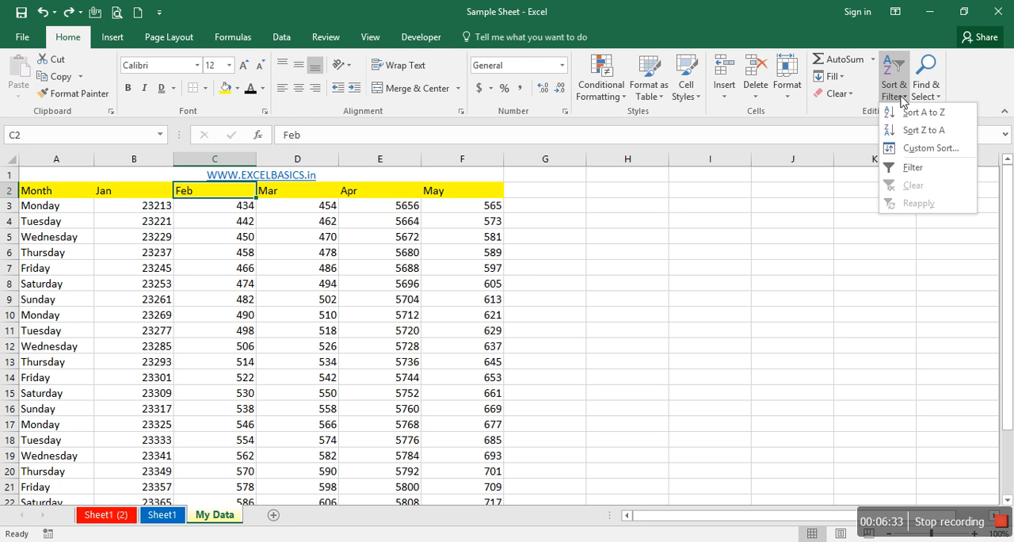
pyautogui.click(905, 112)
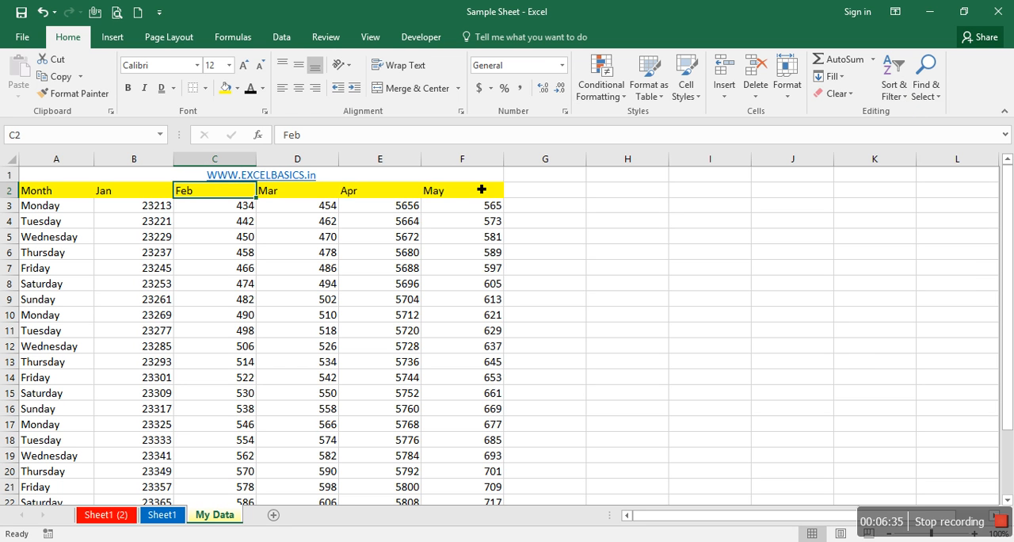
# - Try Sort Z to A on the Feb column and undo the sort
pyautogui.click(906, 95)
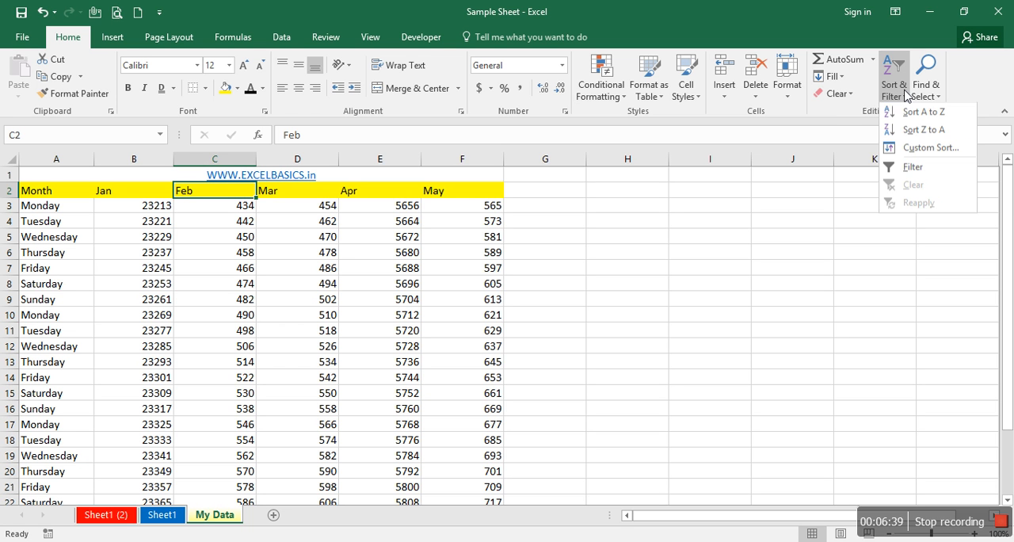
pyautogui.click(923, 130)
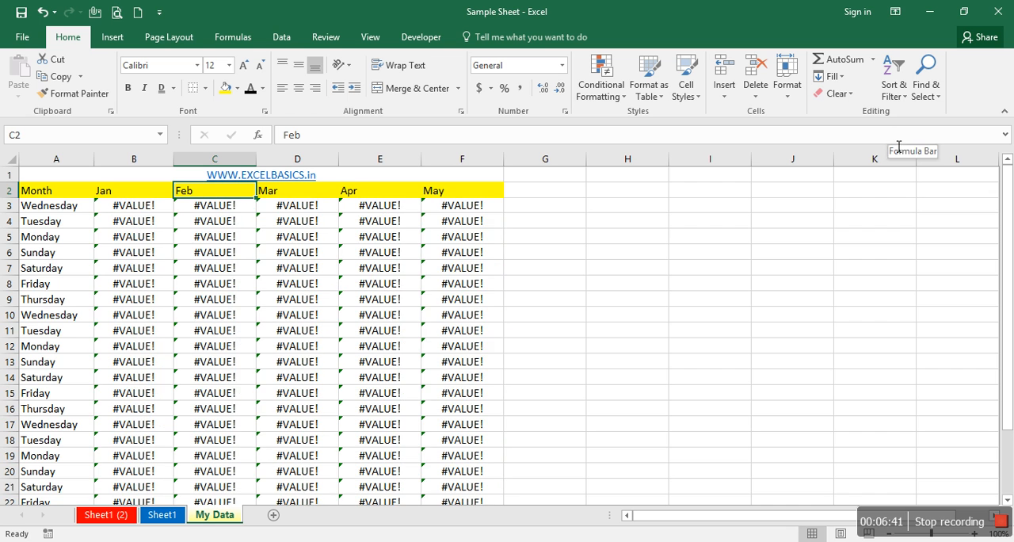
pyautogui.hotkey('ctrl', 'z')
# - Copy the Jan to May figures in B3:F26 and paste them over themselves as values only
pyautogui.press('Left')
pyautogui.hotkey('ctrl', 'shift', 'Right')
pyautogui.hotkey('ctrl', 'shift', 'Down')
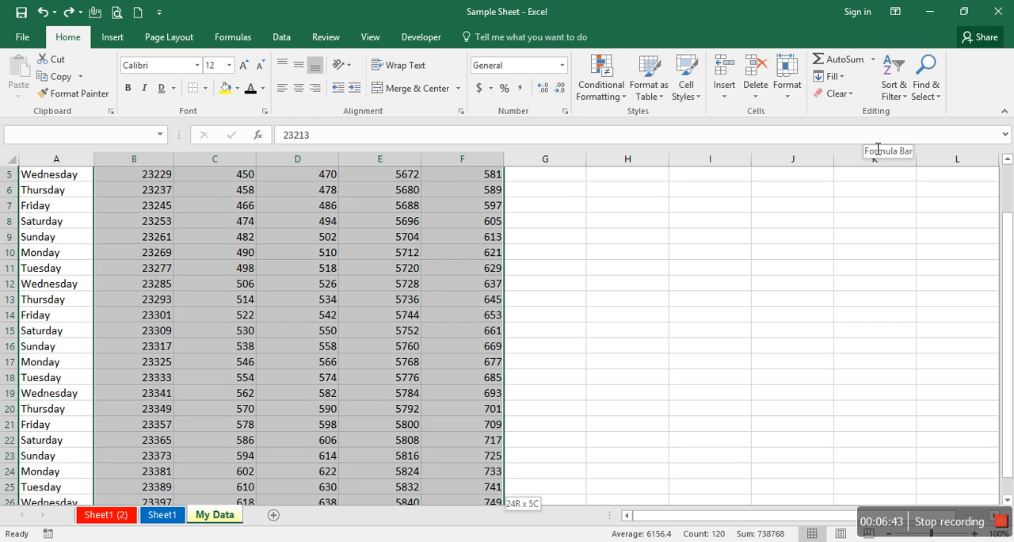
pyautogui.hotkey('ctrl', 'c')
pyautogui.hotkey('alt', 'e')
pyautogui.press('s')
pyautogui.press('v')
pyautogui.press('Return')
pyautogui.press('Escape')
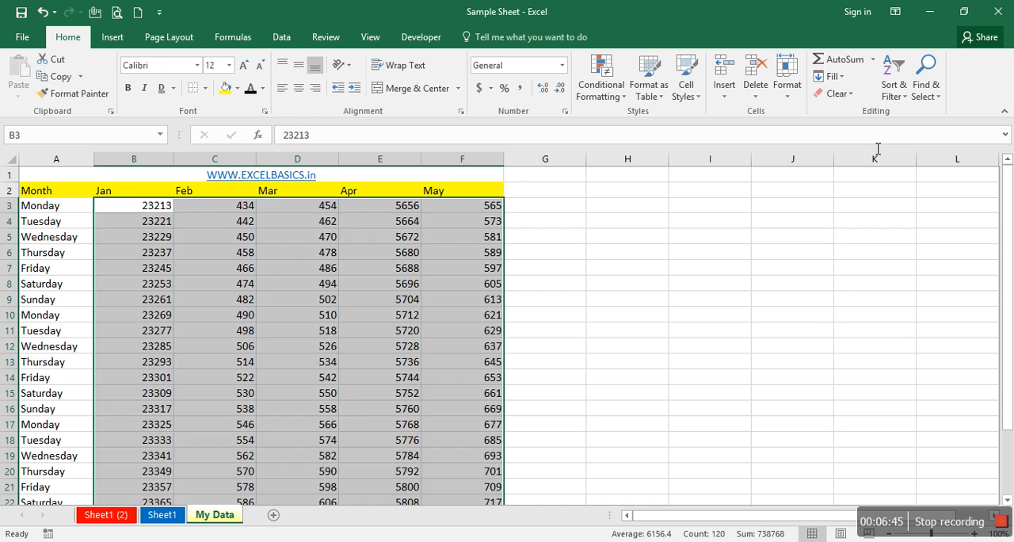
# - Sort the data by the Feb column with Sort Z to A and check it down to the last row
pyautogui.press('Up')
pyautogui.press('Right')
pyautogui.click(895, 89)
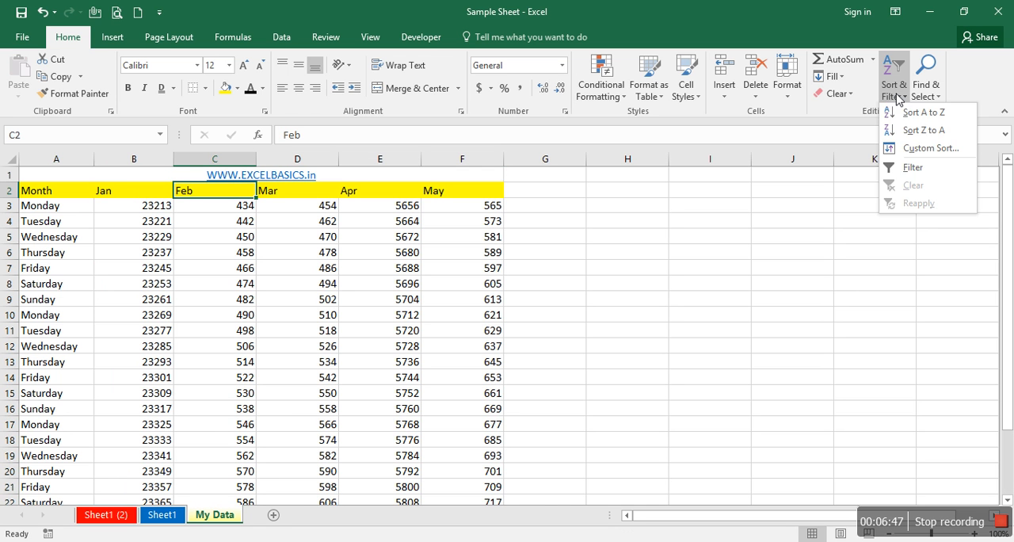
pyautogui.click(903, 130)
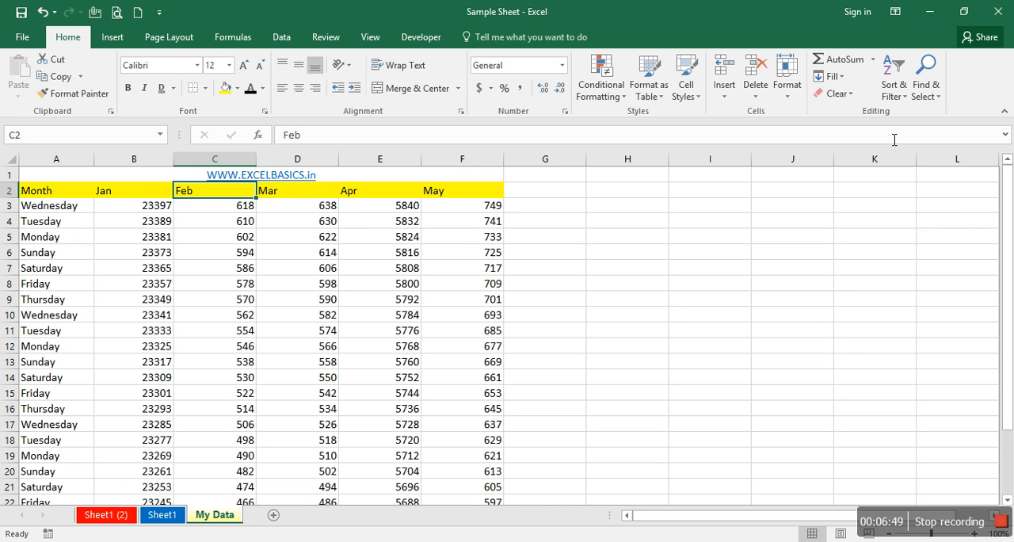
pyautogui.click(250, 212)
pyautogui.hotkey('ctrl', 'Down')
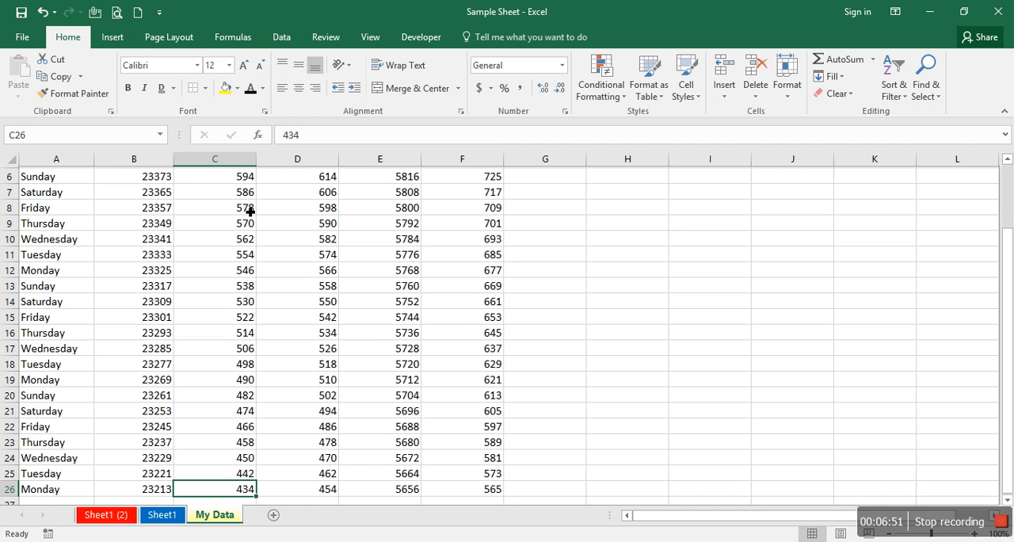
pyautogui.hotkey('ctrl', 'Up')
pyautogui.hotkey('ctrl', 'Up')
pyautogui.click(247, 193)
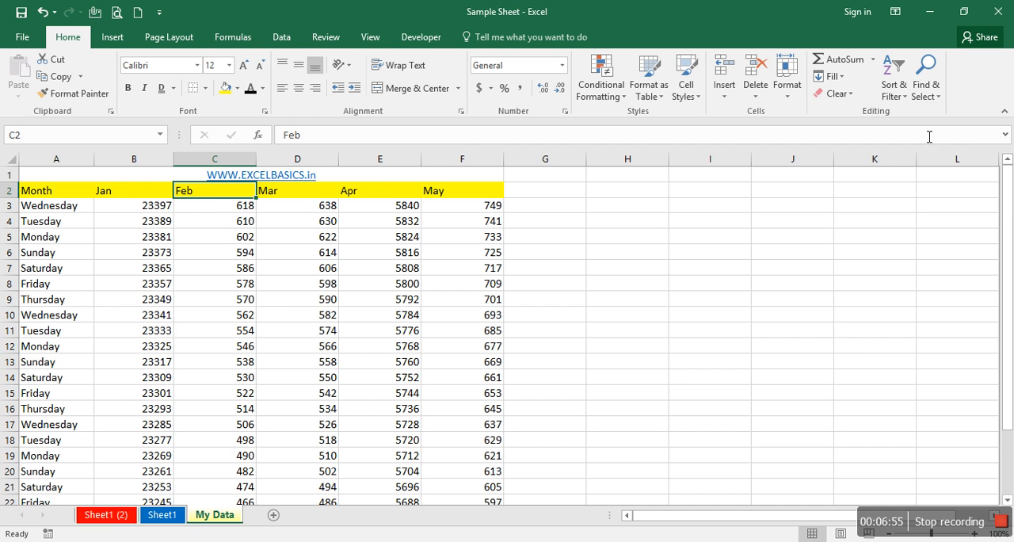
# - Sort the data by the Feb column with Sort A to Z and check it down to the last row
pyautogui.click(903, 99)
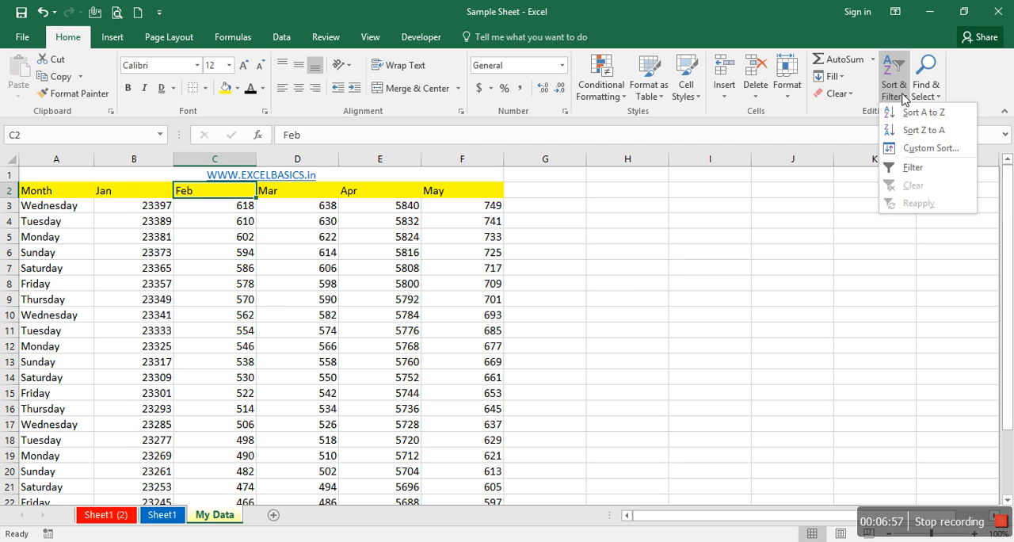
pyautogui.click(900, 115)
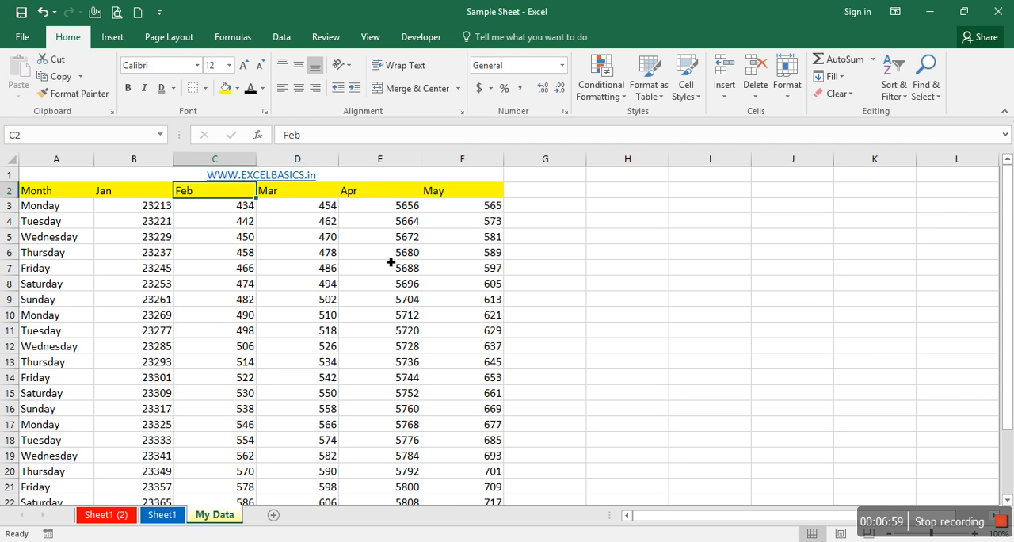
pyautogui.hotkey('ctrl', 'Down')
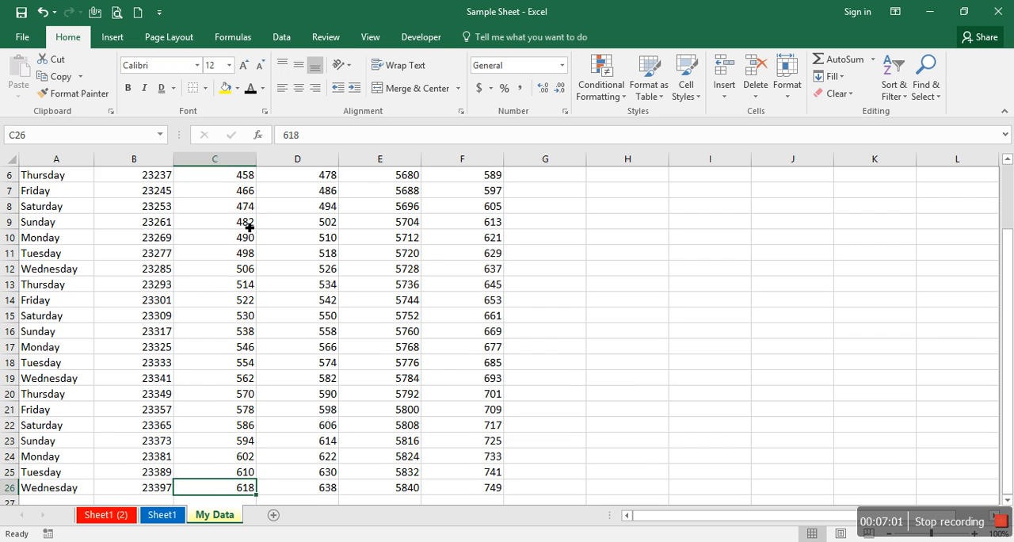
pyautogui.hotkey('ctrl', 'Up')
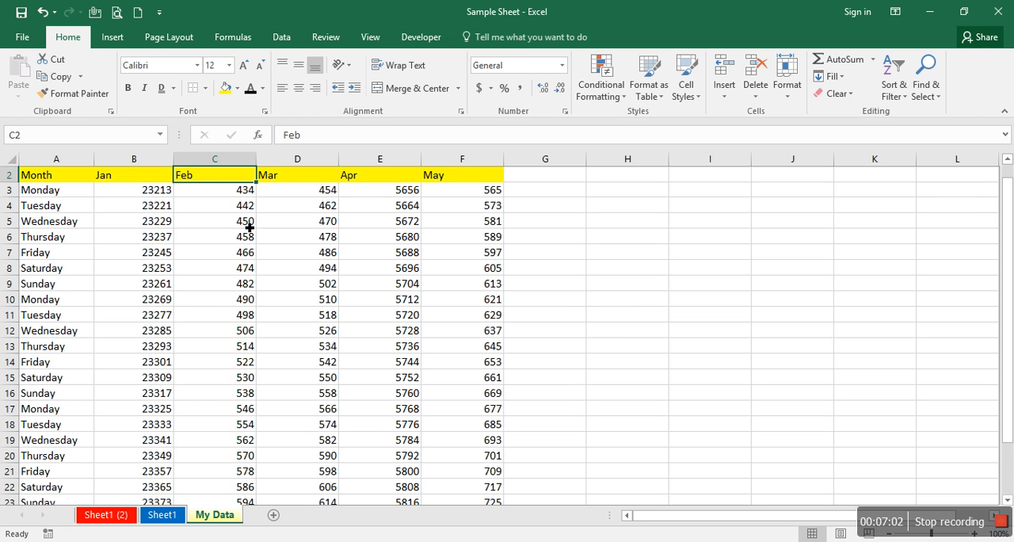
# - Apply a custom sort by Feb on Values in Largest to Smallest order, with the data marked as having headers
pyautogui.click(903, 98)
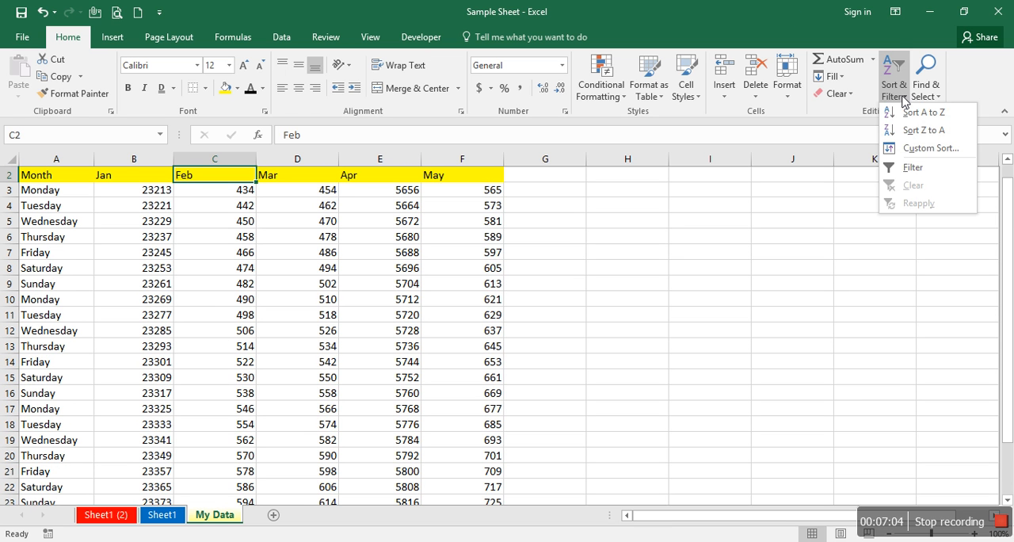
pyautogui.click(916, 149)
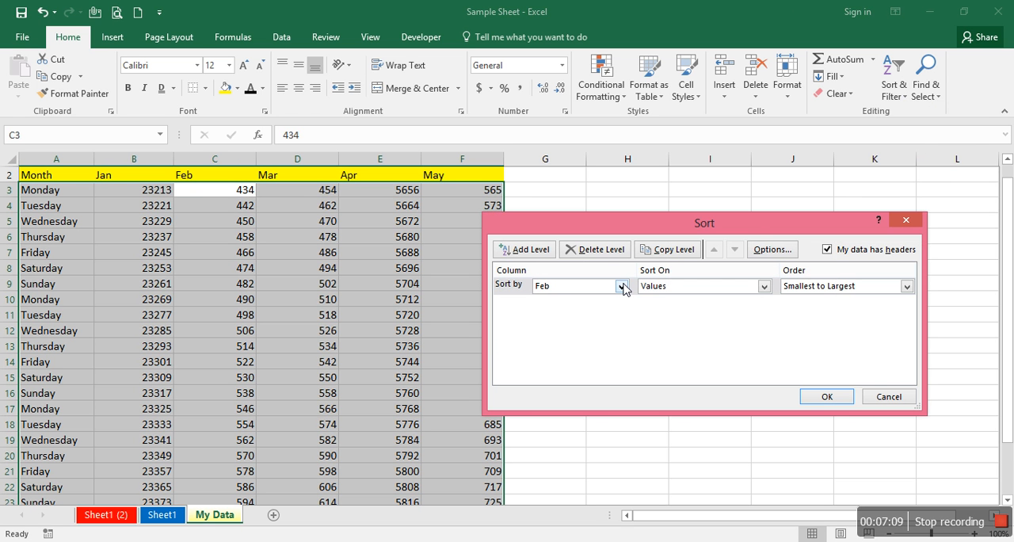
pyautogui.click(622, 286)
pyautogui.click(587, 320)
pyautogui.click(705, 290)
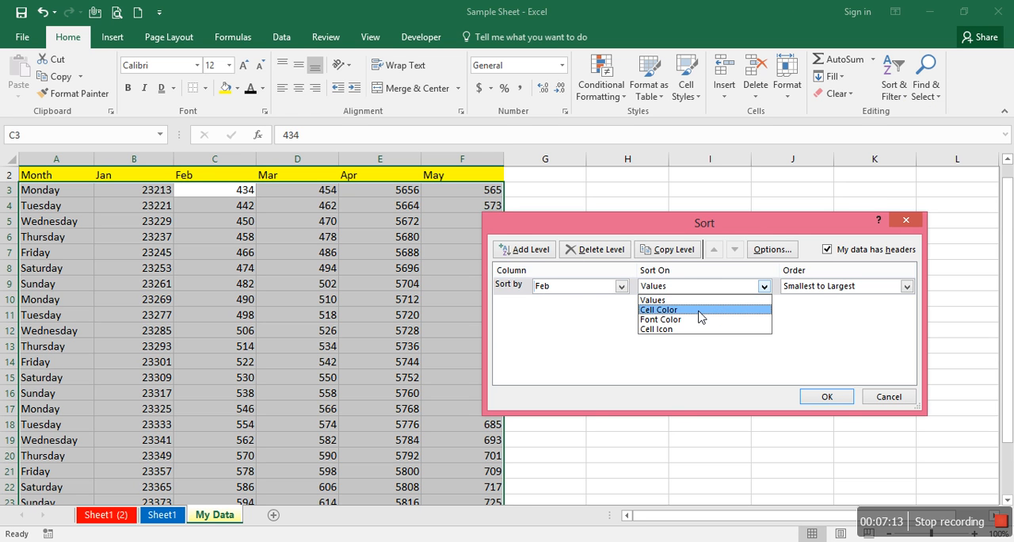
pyautogui.click(698, 306)
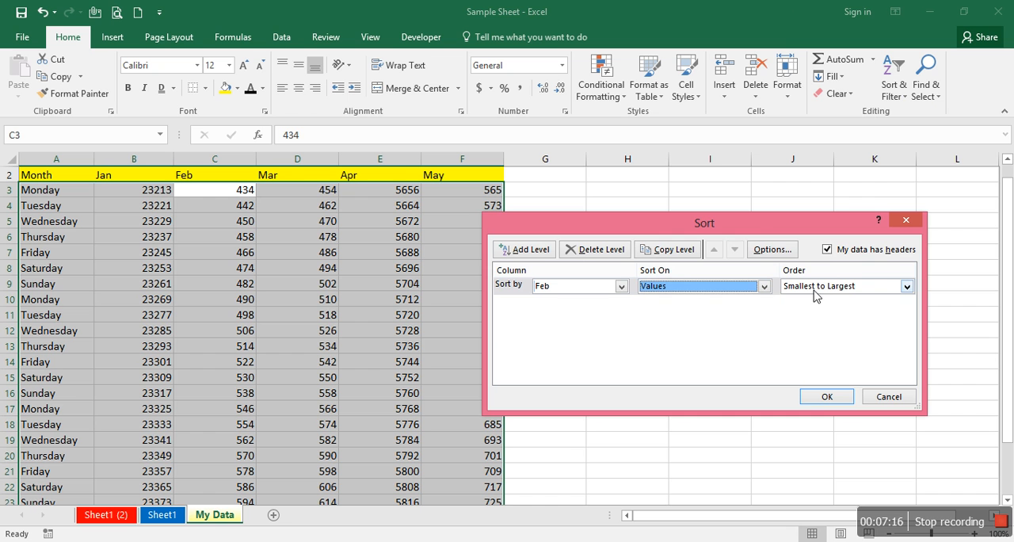
pyautogui.click(879, 287)
pyautogui.click(861, 311)
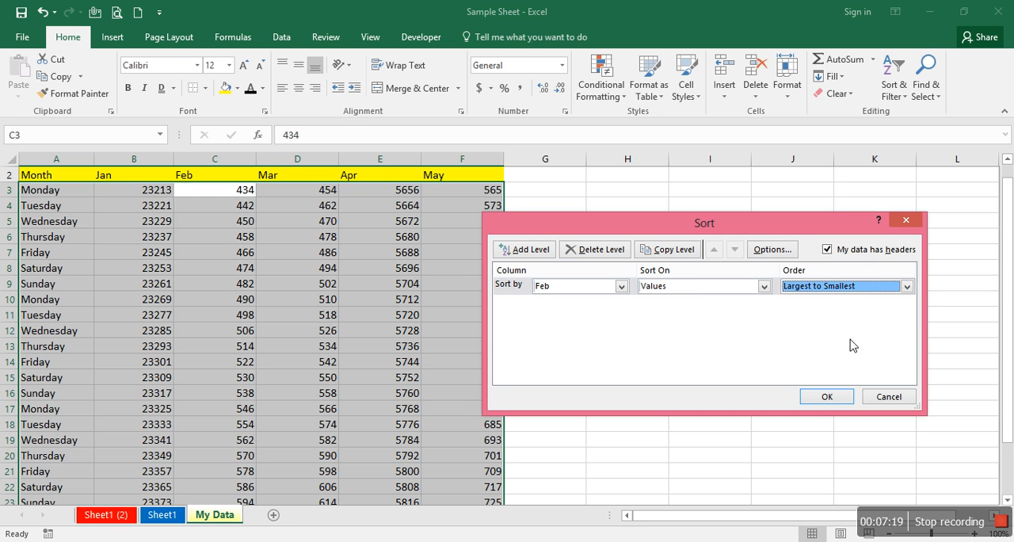
pyautogui.click(827, 397)
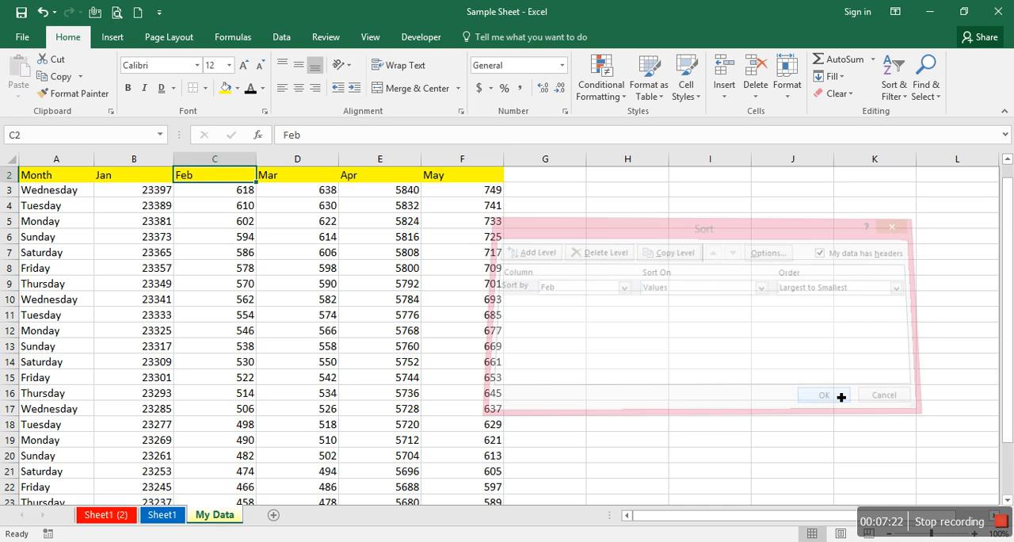
pyautogui.click(900, 105)
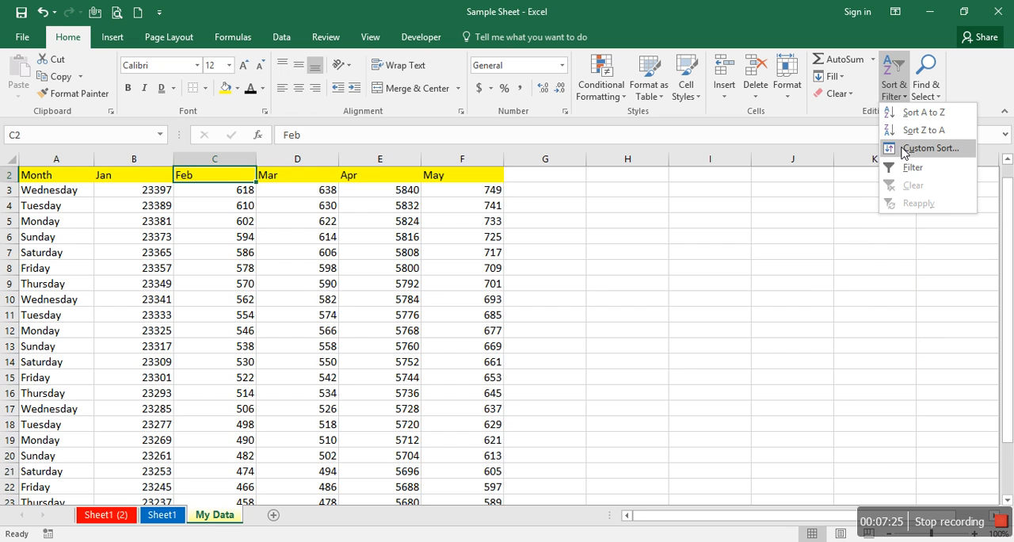
pyautogui.click(905, 153)
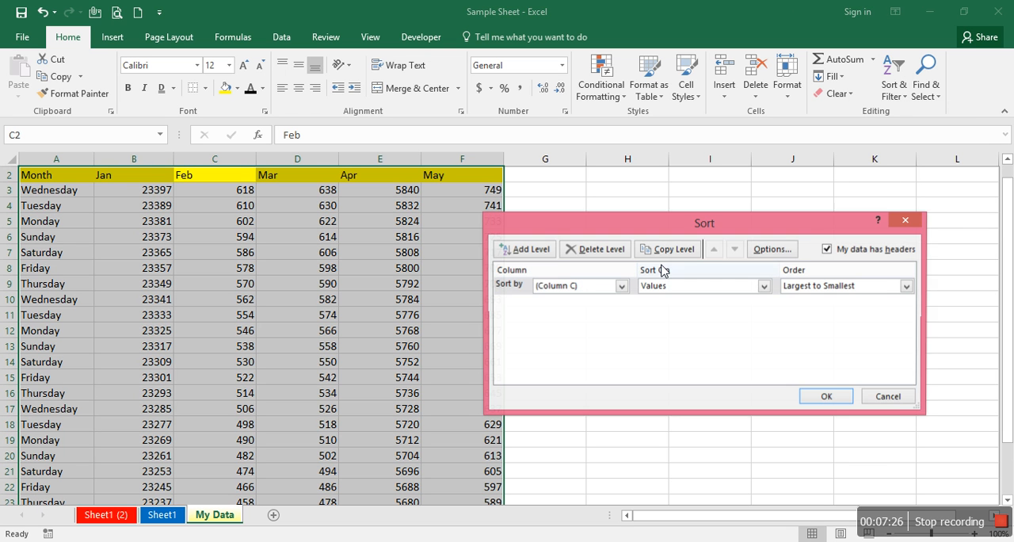
pyautogui.click(527, 250)
pyautogui.click(546, 292)
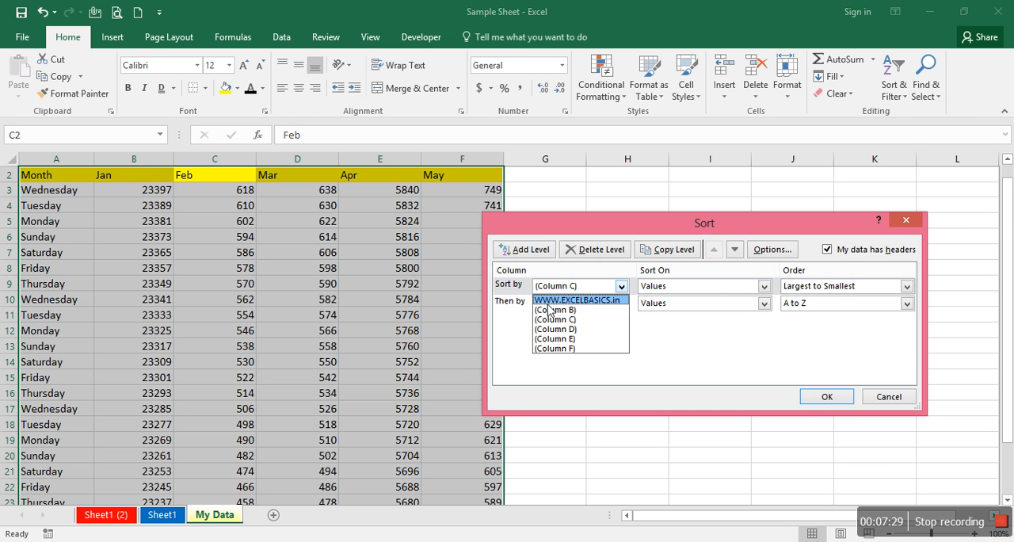
pyautogui.click(552, 312)
pyautogui.click(544, 303)
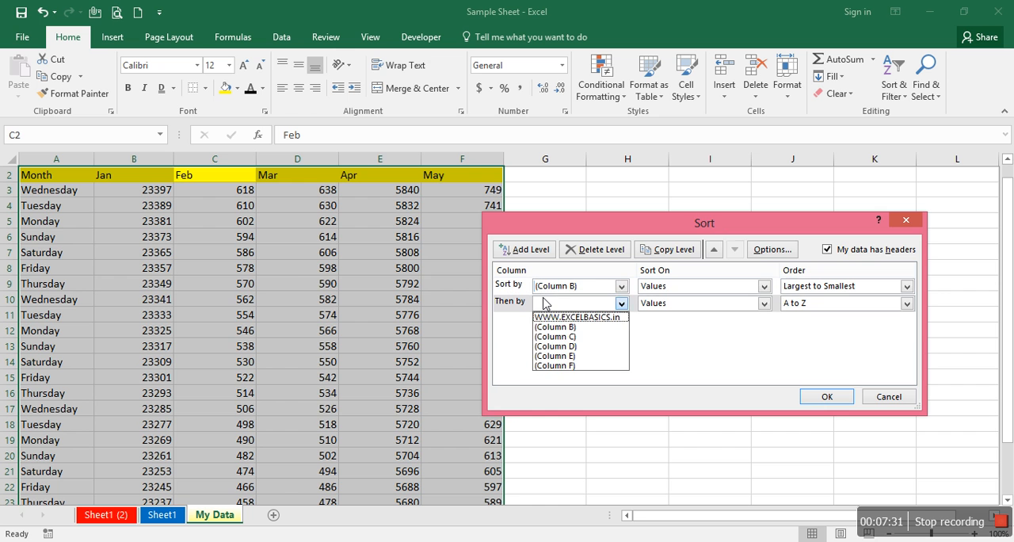
pyautogui.click(544, 327)
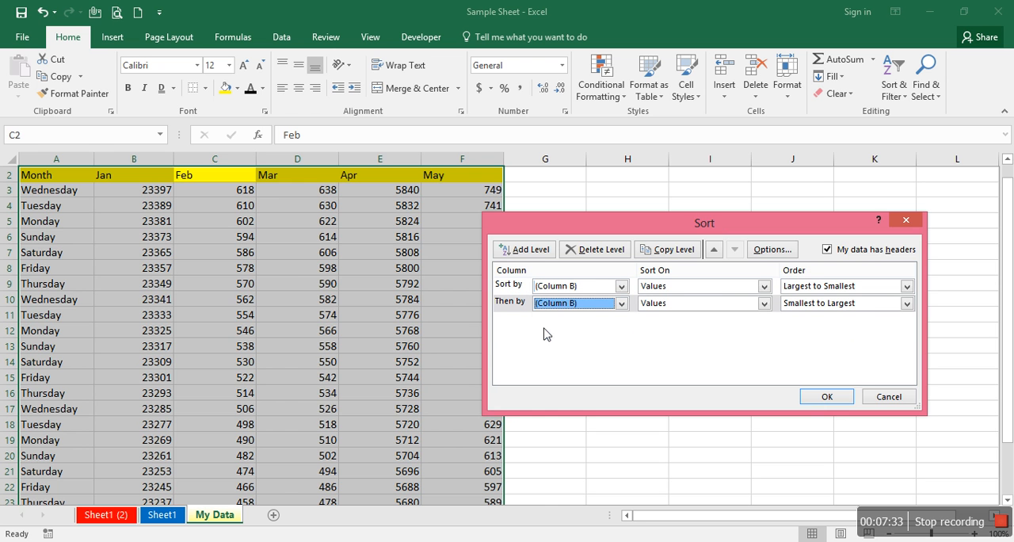
pyautogui.click(888, 396)
# - Apply a custom sort to A2:F26 by Feb in Largest to Smallest order, adding a second level by Jan on Values in Smallest to Largest order
pyautogui.press('Left')
pyautogui.press('Left')
pyautogui.hotkey('ctrl', 'shift', 'Right')
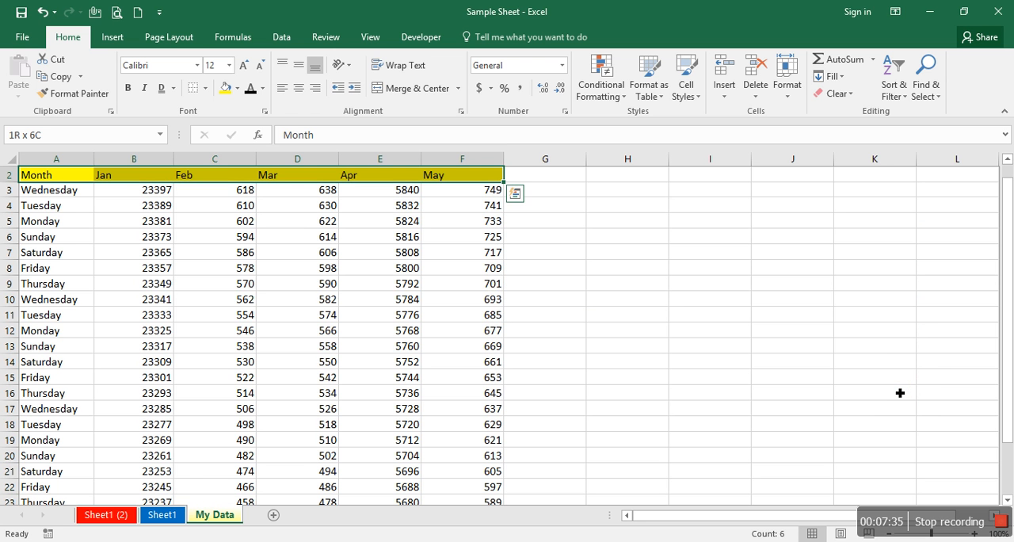
pyautogui.hotkey('ctrl', 'shift', 'Down')
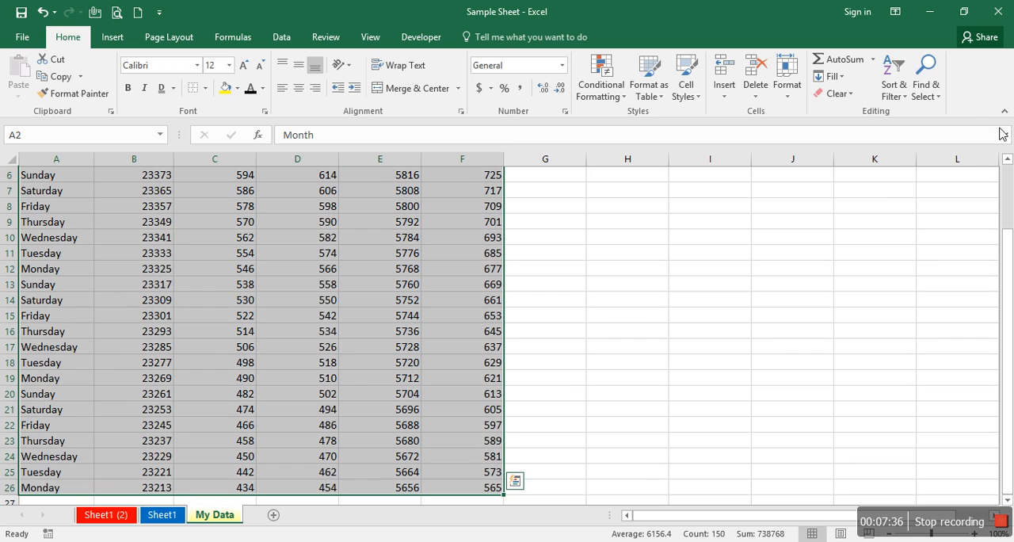
pyautogui.click(895, 91)
pyautogui.click(918, 148)
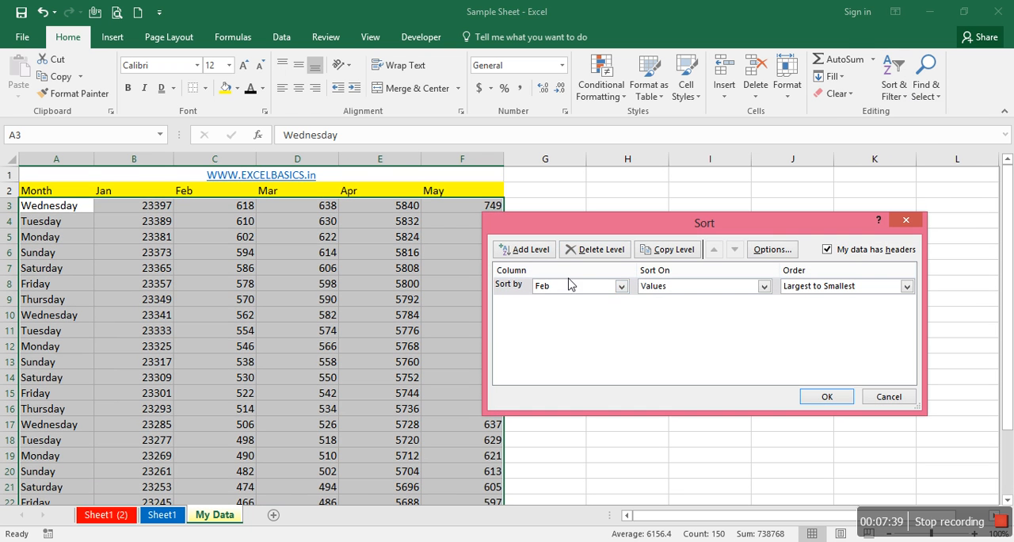
pyautogui.click(523, 249)
pyautogui.click(564, 303)
pyautogui.click(564, 327)
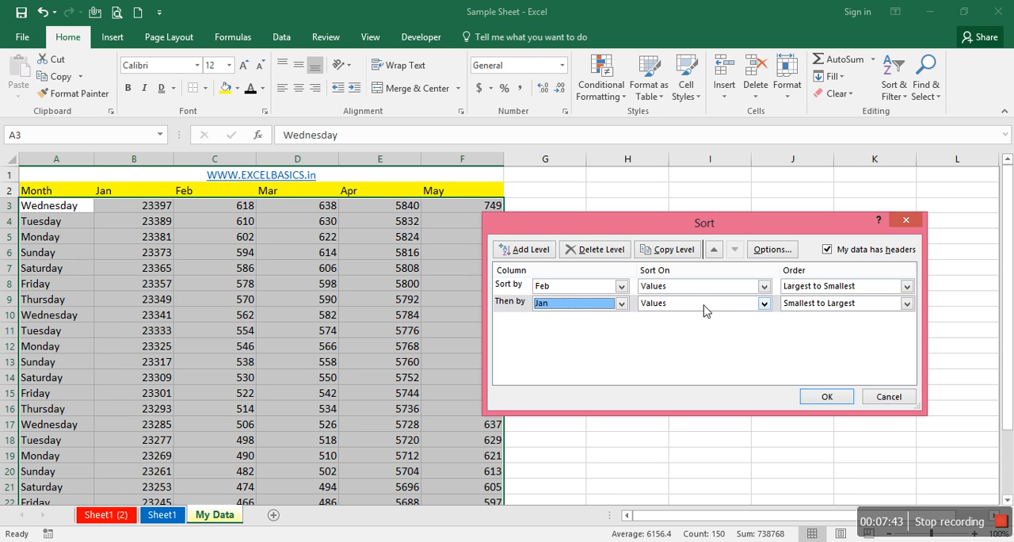
pyautogui.click(827, 395)
pyautogui.hotkey('ctrl', 'Home')
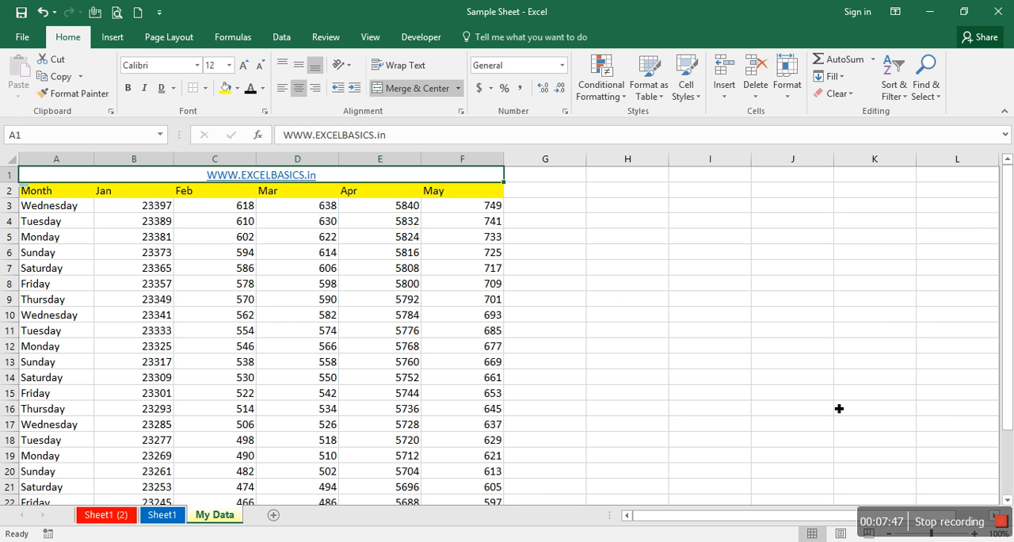
# - Turn on filtering for the data's header row and go to the Month header cell A2
pyautogui.click(897, 96)
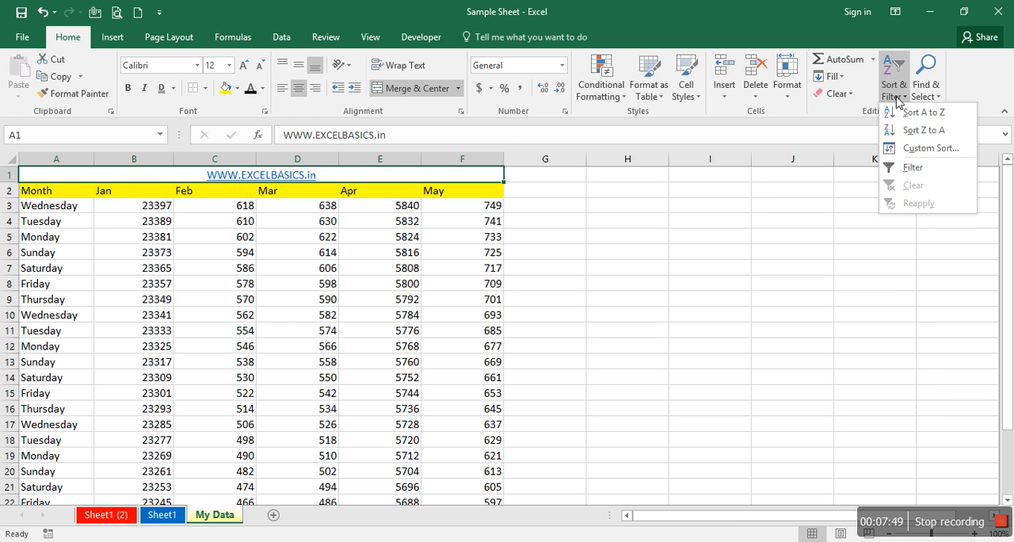
pyautogui.click(911, 167)
pyautogui.click(446, 194)
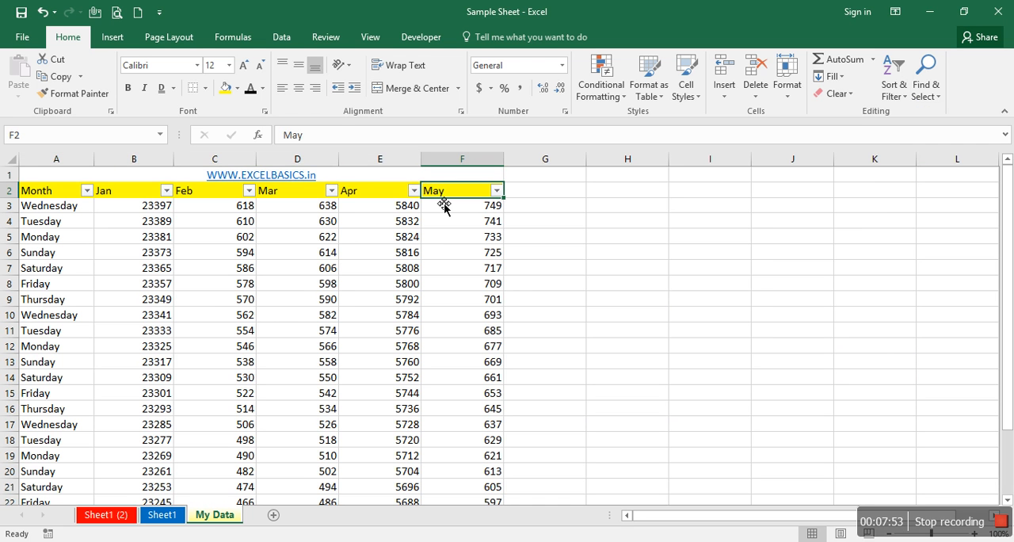
pyautogui.press('Left')
pyautogui.press('Left')
pyautogui.press('Left')
pyautogui.press('Left')
pyautogui.press('Left')
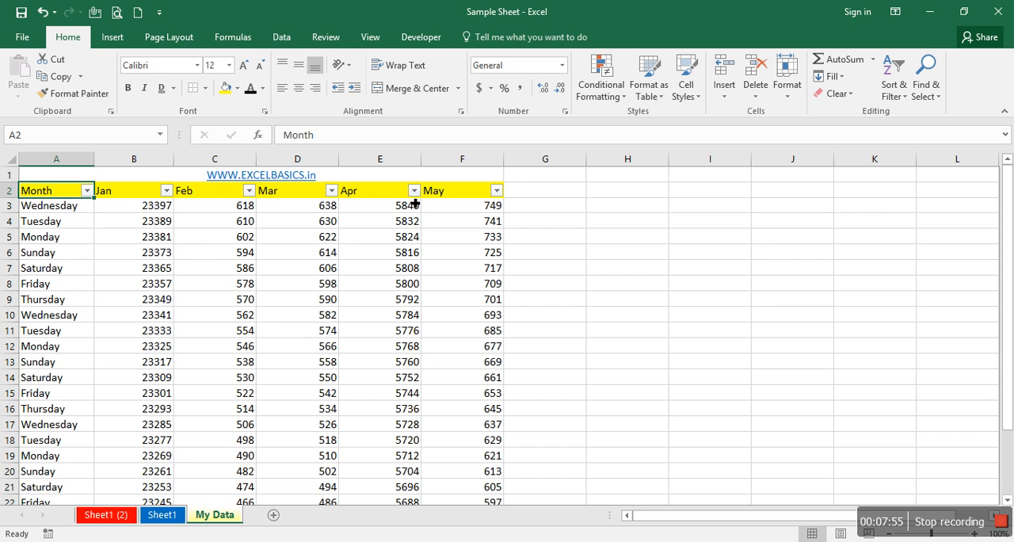
# - Filter the Month column to show only the Monday rows
pyautogui.click(85, 191)
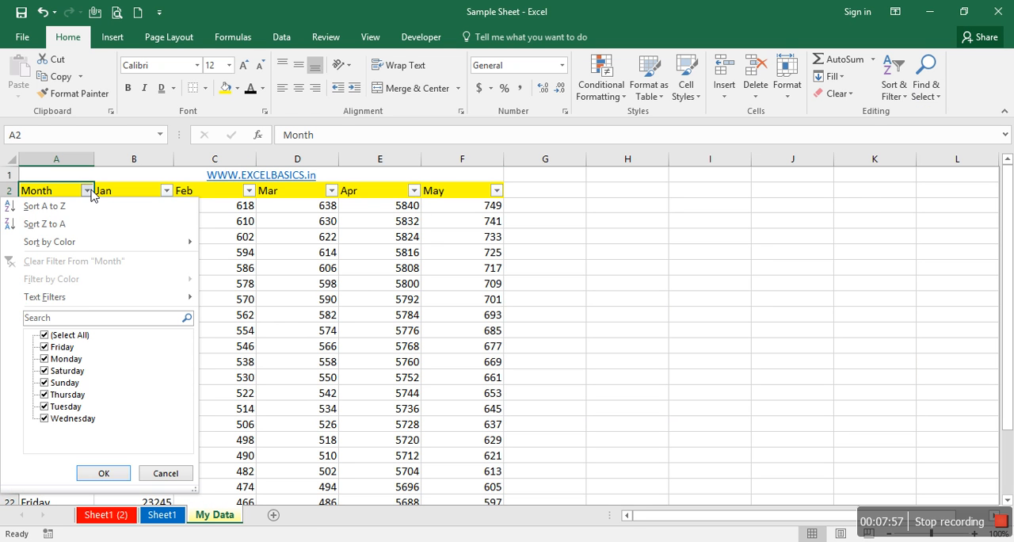
pyautogui.click(79, 336)
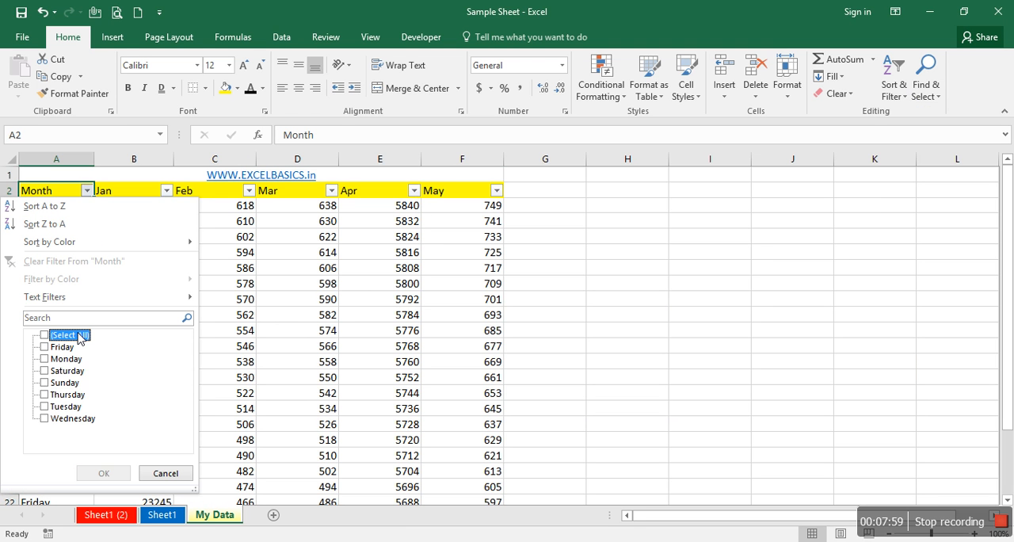
pyautogui.click(76, 361)
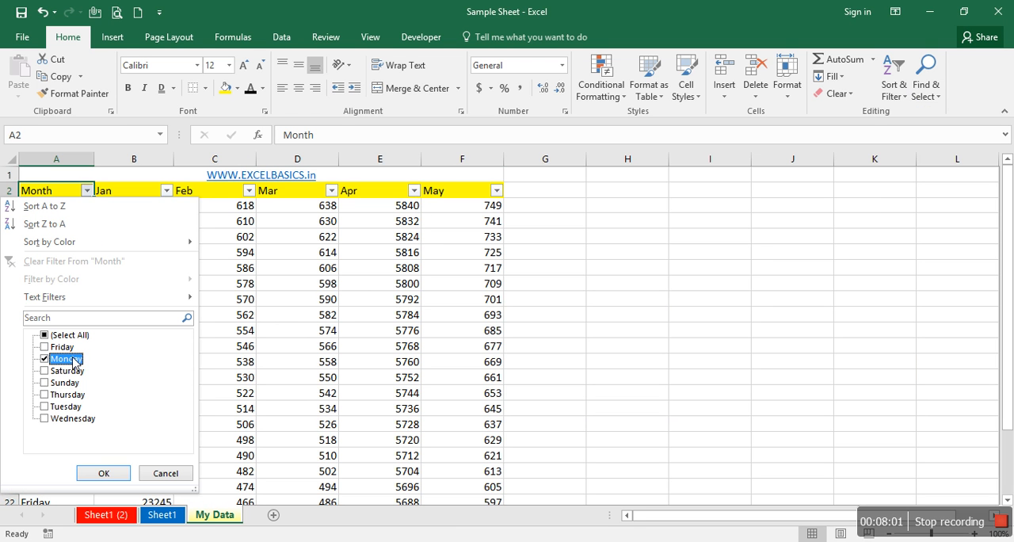
pyautogui.click(104, 473)
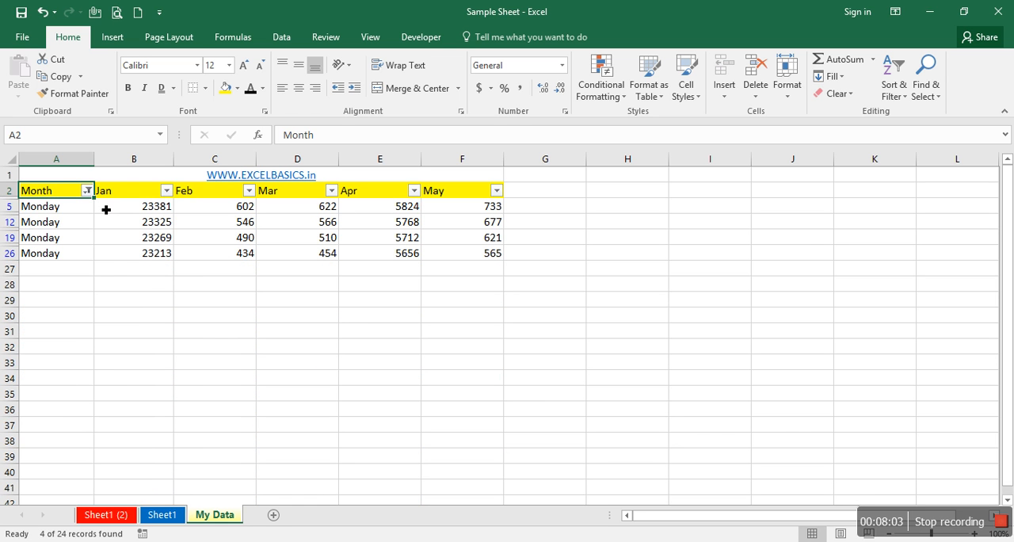
# - Change the Month column filter to show only Thursday rows instead of Monday
pyautogui.click(87, 190)
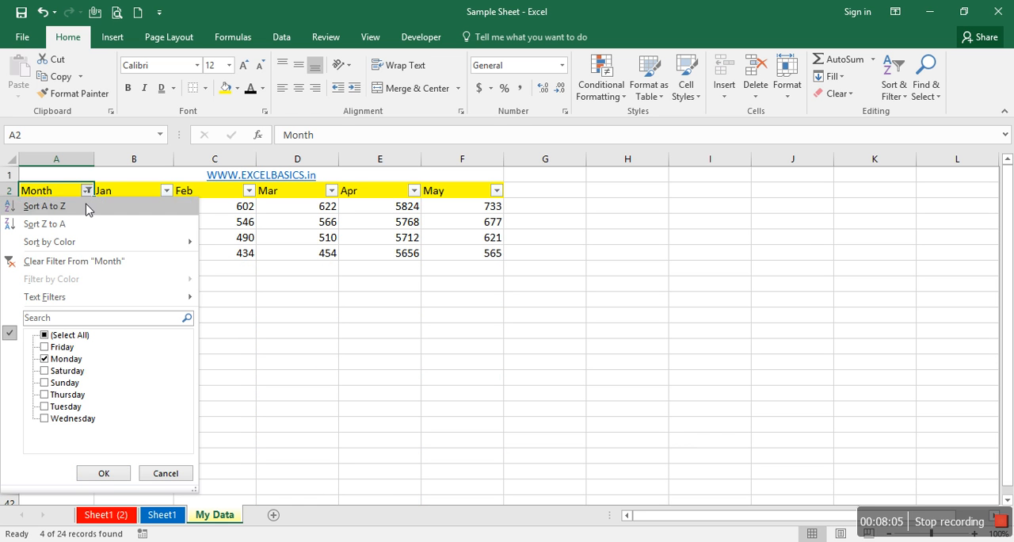
pyautogui.click(76, 361)
pyautogui.click(74, 395)
pyautogui.click(107, 472)
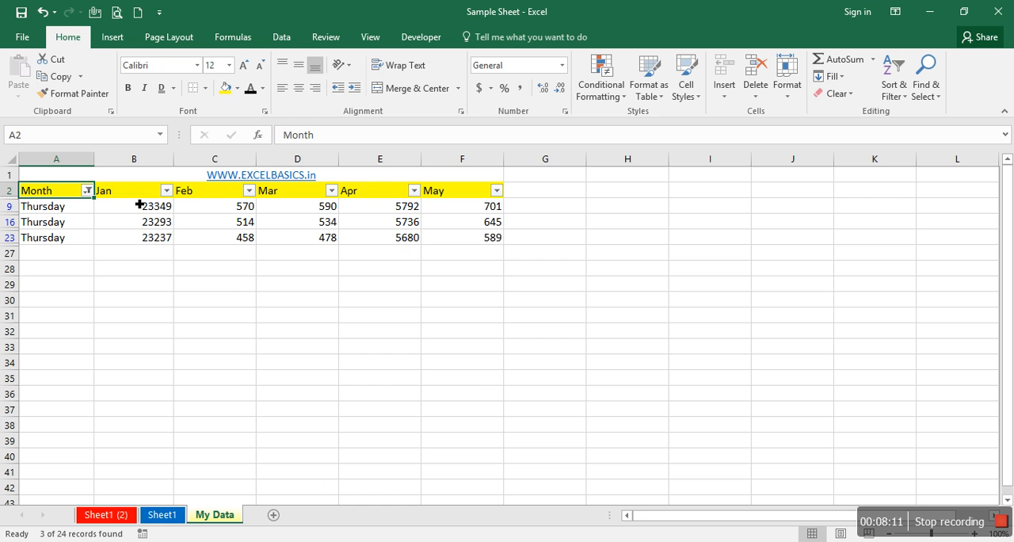
# - Clear the Month filter to show all rows, and toggle filtering off and on again for the header row
pyautogui.click(893, 97)
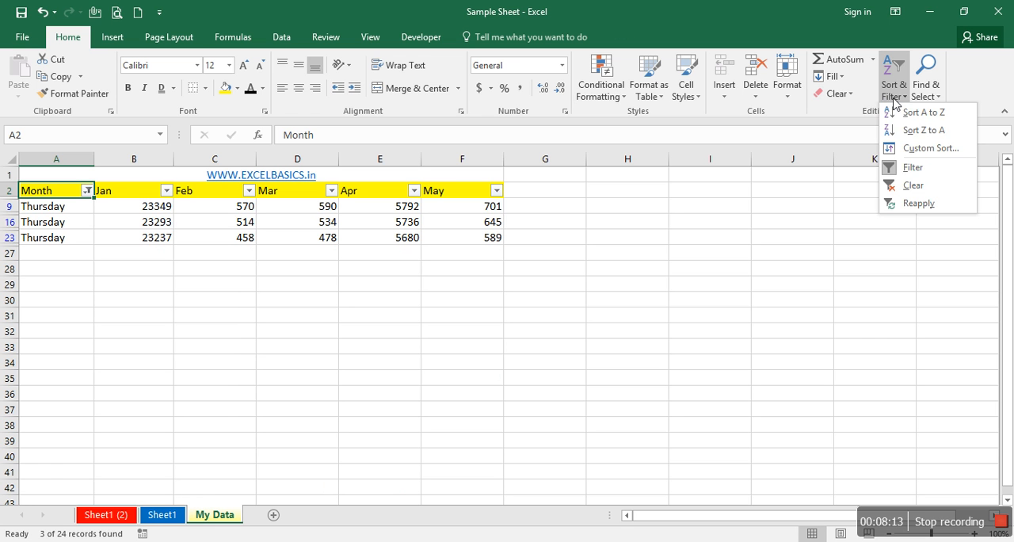
pyautogui.click(901, 169)
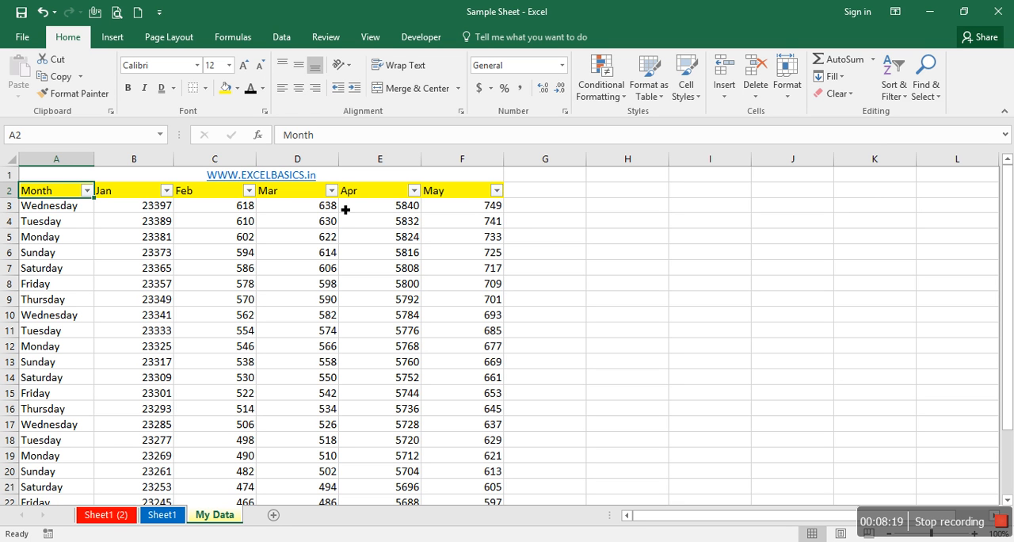
pyautogui.hotkey('ctrl', 'shift', 'l')
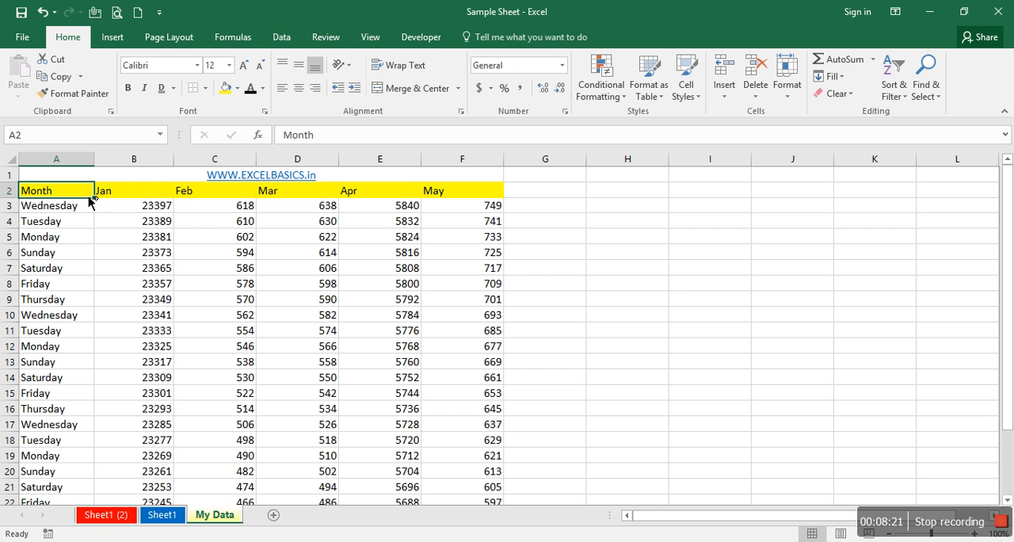
pyautogui.hotkey('ctrl', 'shift', 'l')
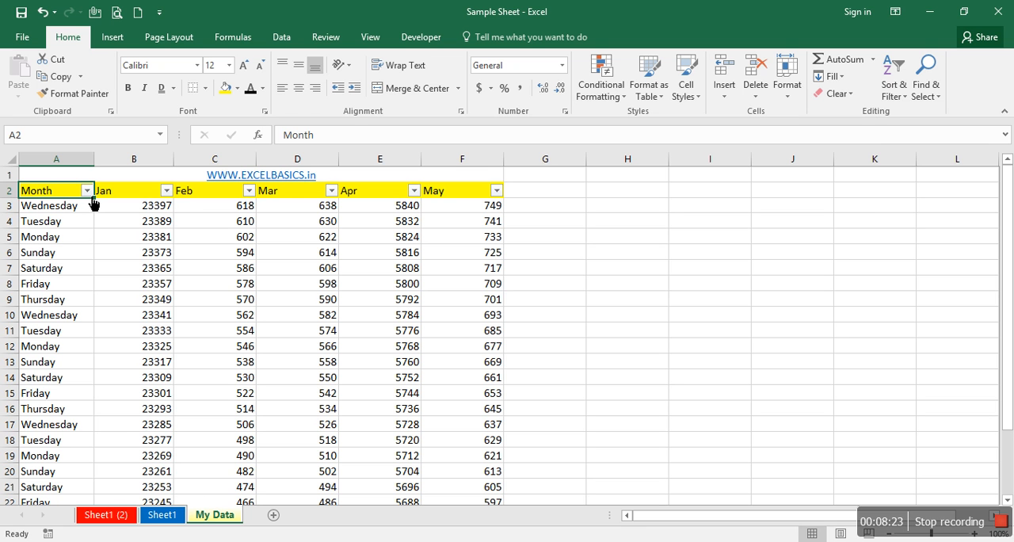
# - Filter the Feb column to show only the value 466, and turn filtering off again
pyautogui.click(250, 190)
pyautogui.click(148, 335)
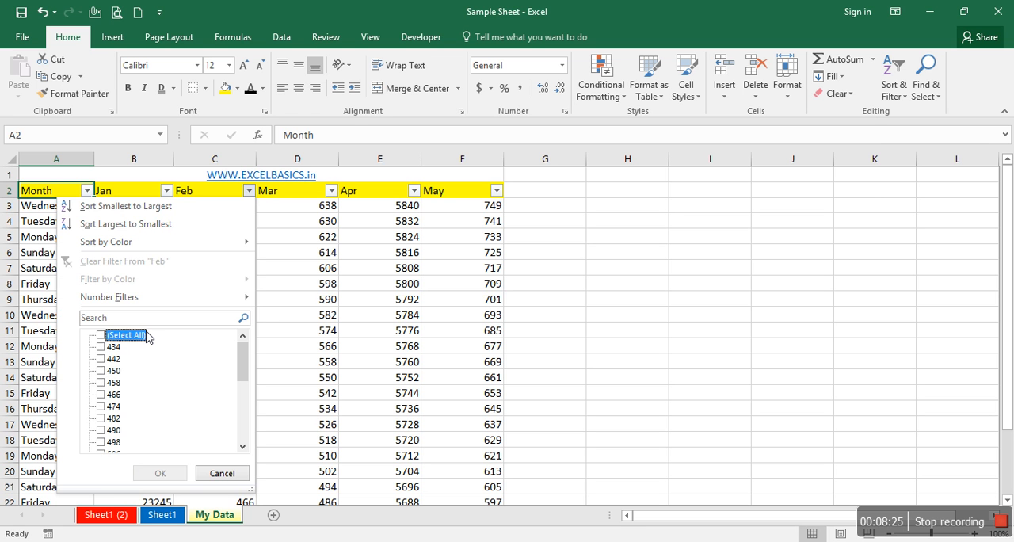
pyautogui.press('Down')
pyautogui.press('Down')
pyautogui.press('Down')
pyautogui.press('Down')
pyautogui.press('Down')
pyautogui.press('space')
pyautogui.press('Return')
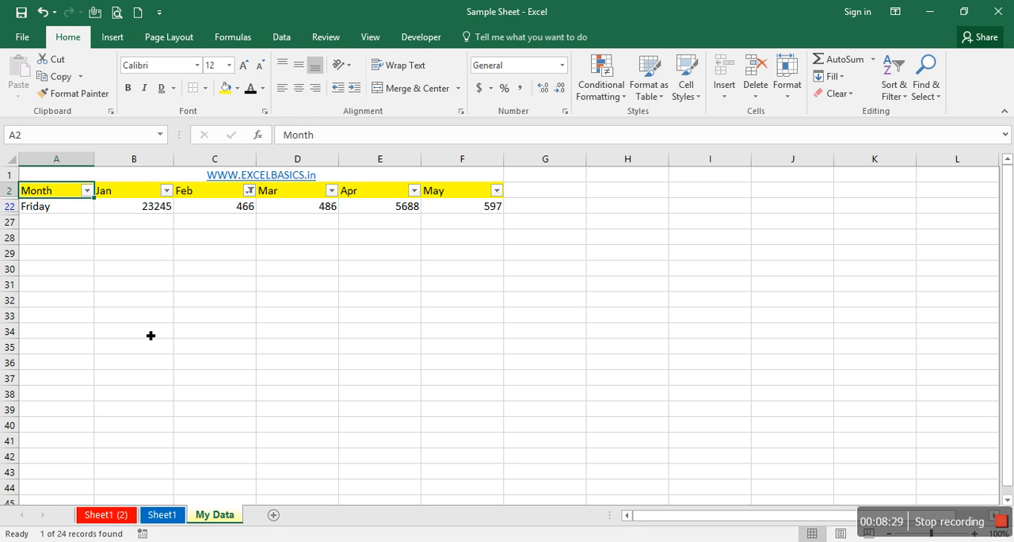
pyautogui.hotkey('ctrl', 'shift', 'l')
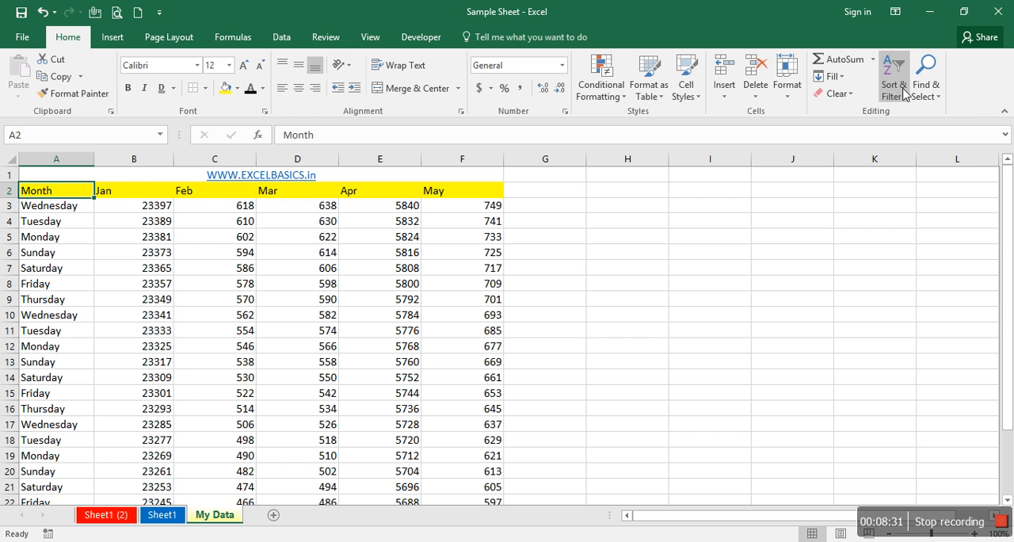
pyautogui.click(904, 91)
pyautogui.press('Escape')
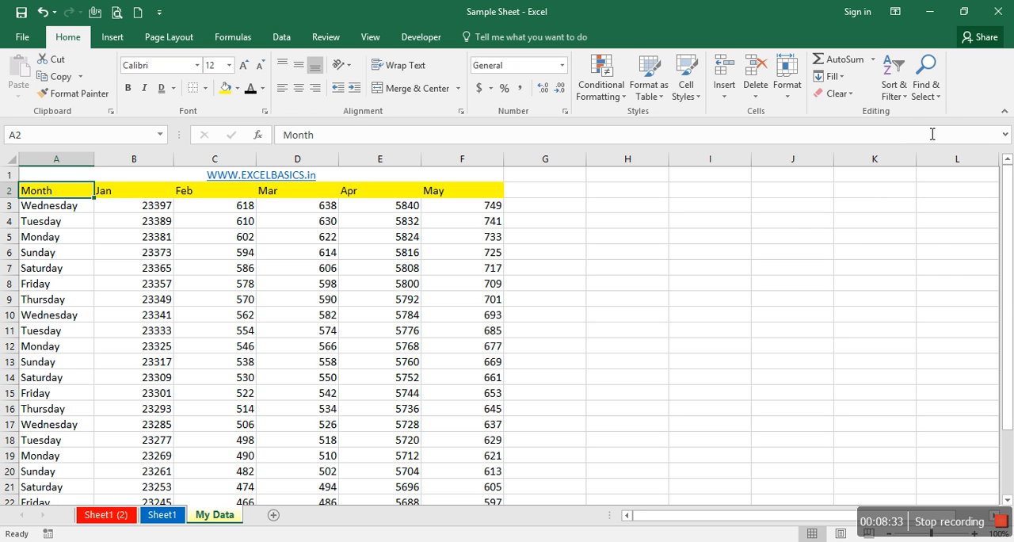
# - Find the value 610 in the sheet with the Find command
pyautogui.click(928, 94)
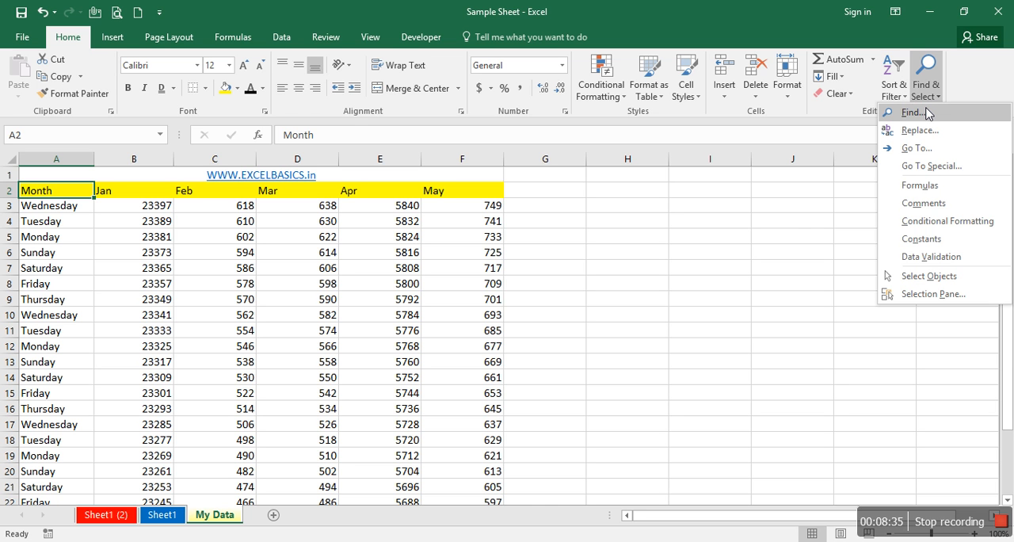
pyautogui.click(928, 113)
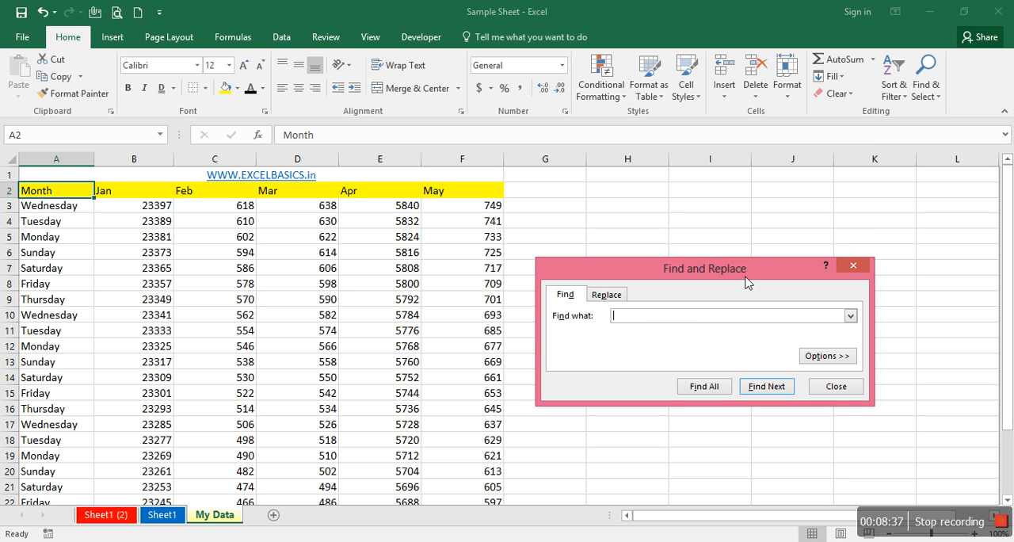
pyautogui.press('Return')
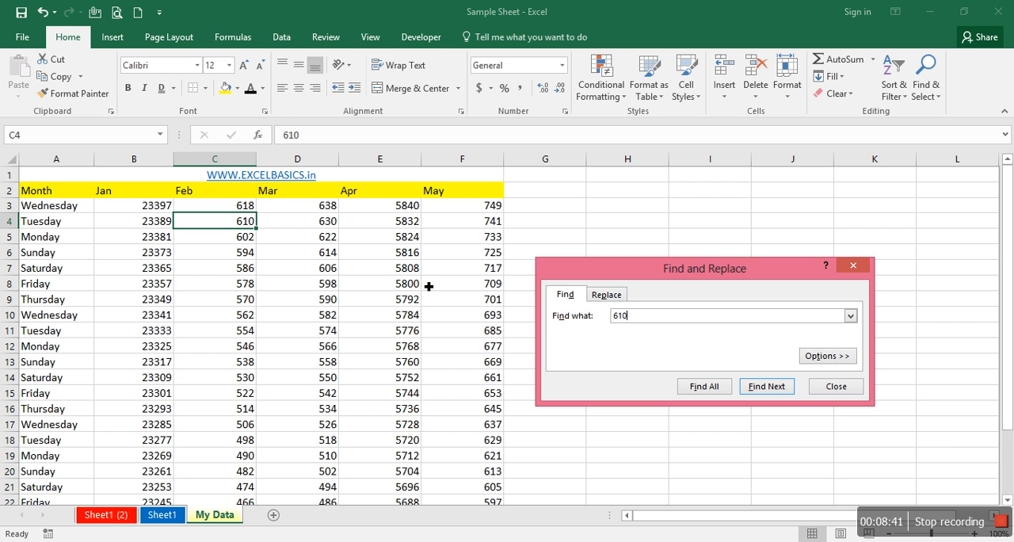
# - Replace 610 with 620 in cell C4, try Replace All with the same values, and close Find and Replace
pyautogui.click(614, 297)
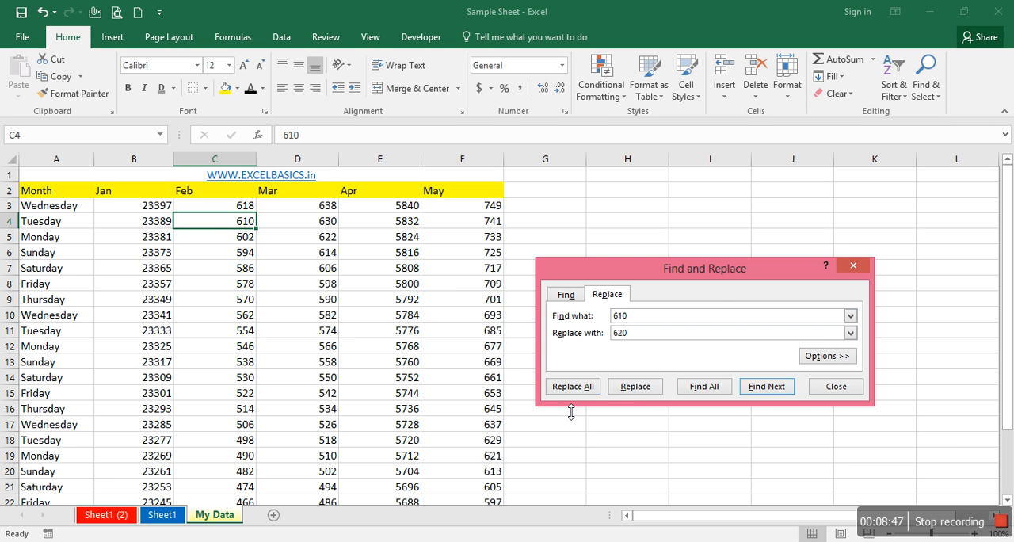
pyautogui.click(625, 386)
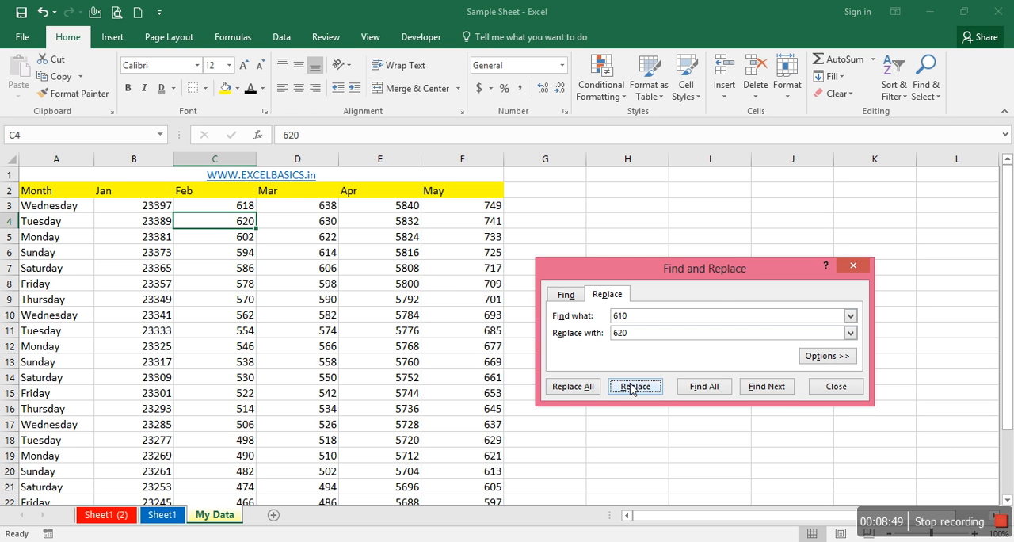
pyautogui.click(584, 386)
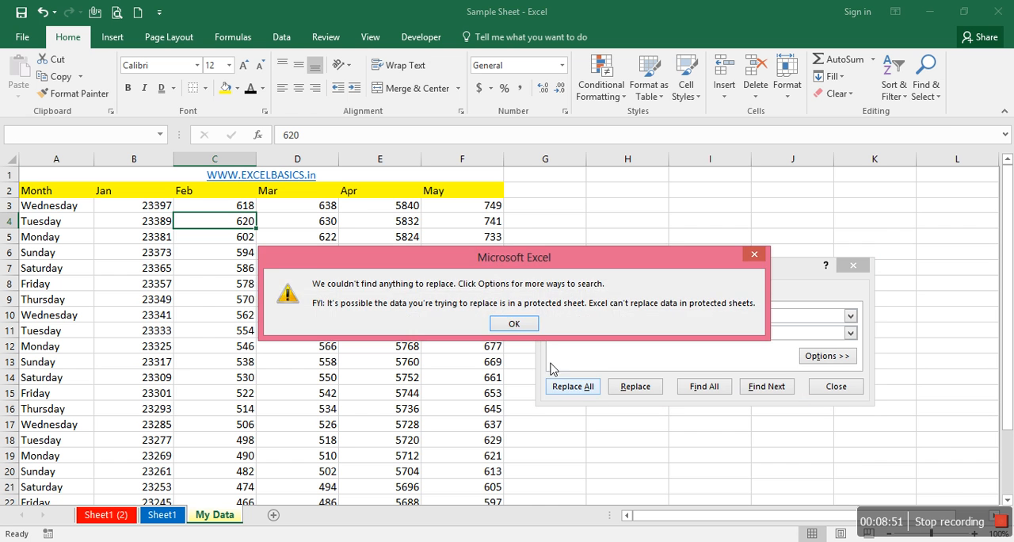
pyautogui.click(513, 324)
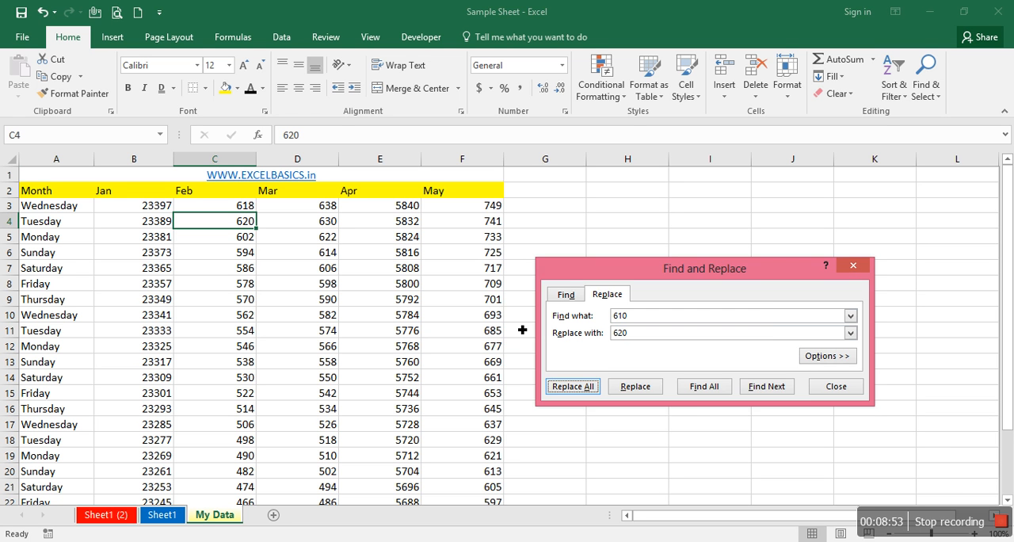
pyautogui.press('Escape')
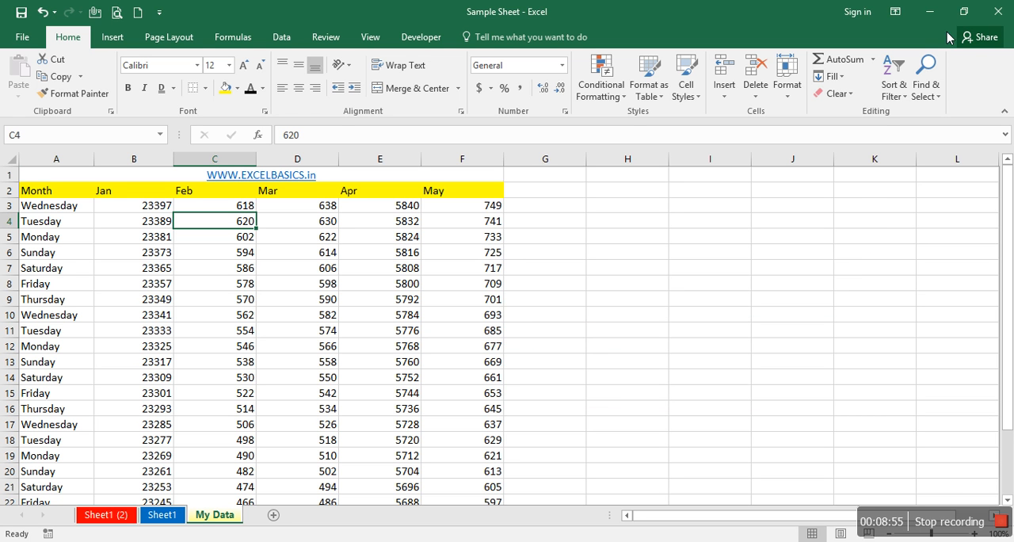
pyautogui.click(923, 84)
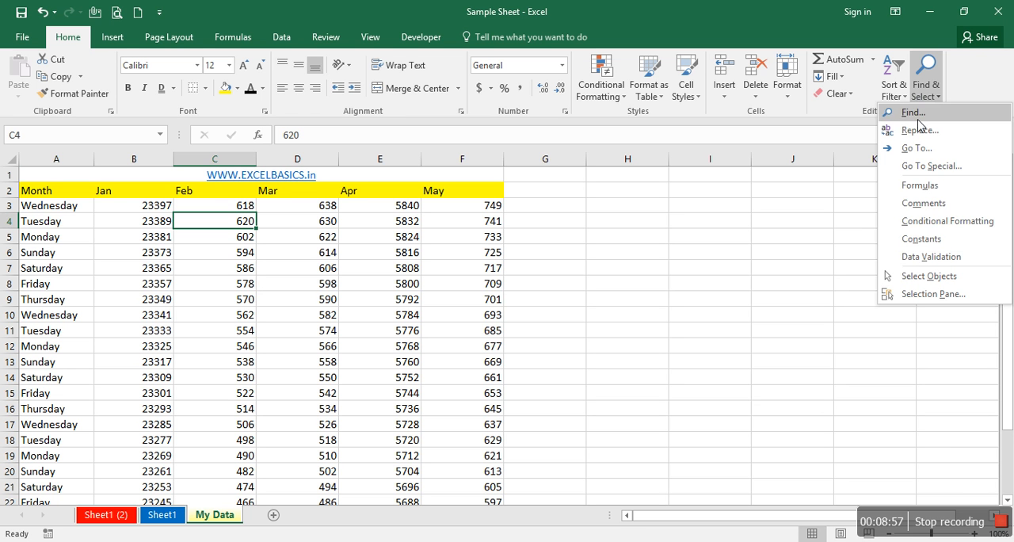
pyautogui.click(804, 304)
# - Switch to the web browser showing the ExcelBasics site and go to the open BasicTutorials4u YouTube channel page
pyautogui.click(210, 540)
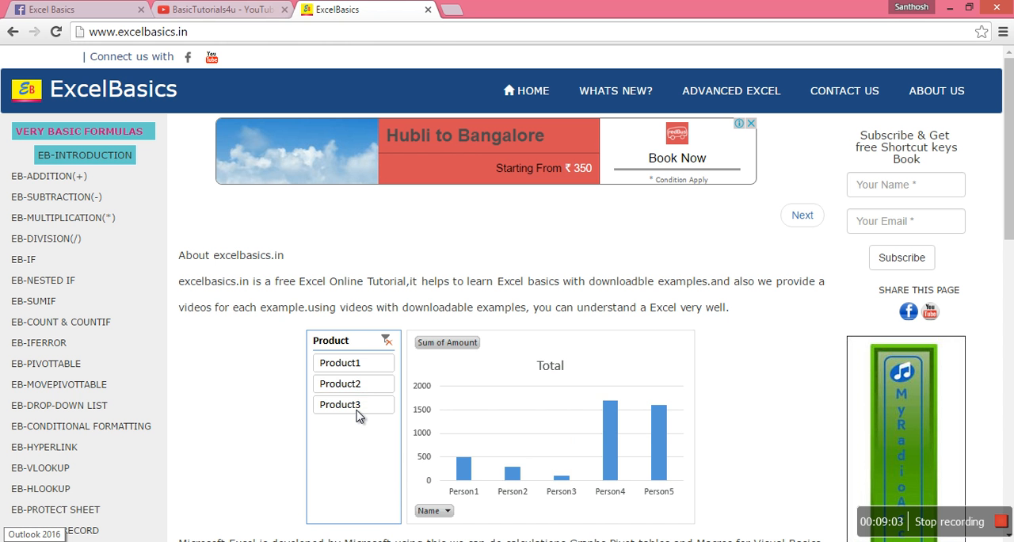
pyautogui.hotkey('ctrl', 'shift', 'Tab')
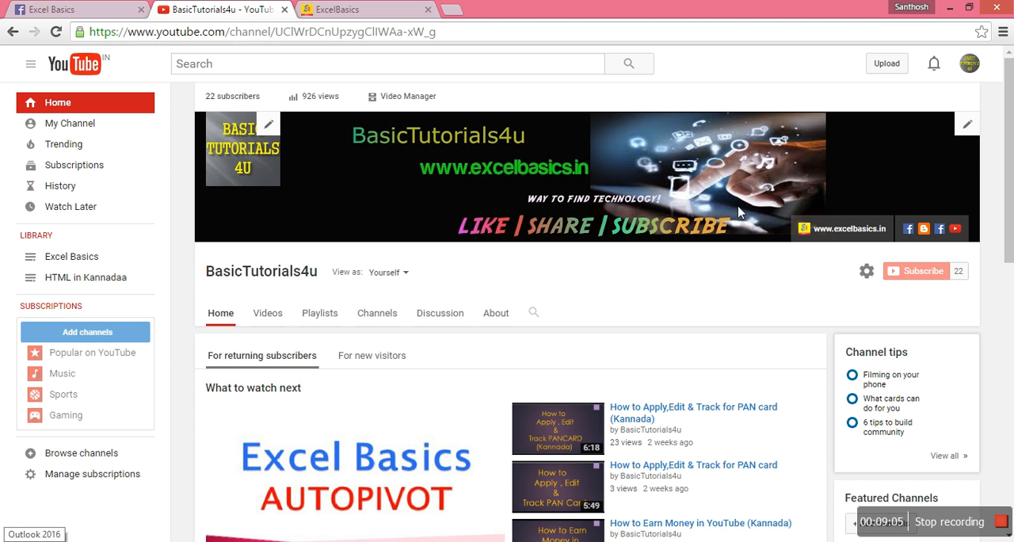